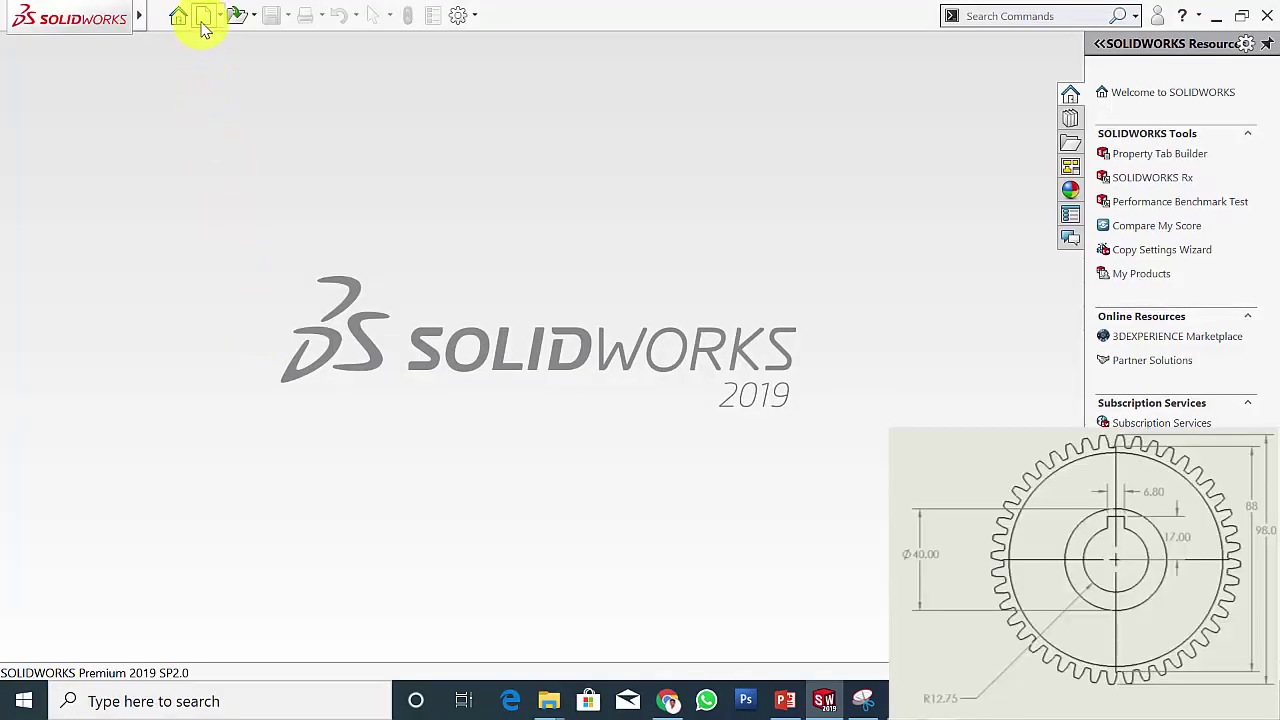
Open the New SOLIDWORKS Document dialog with Ctrl+N, with Part chosen
key(ctrl+n)
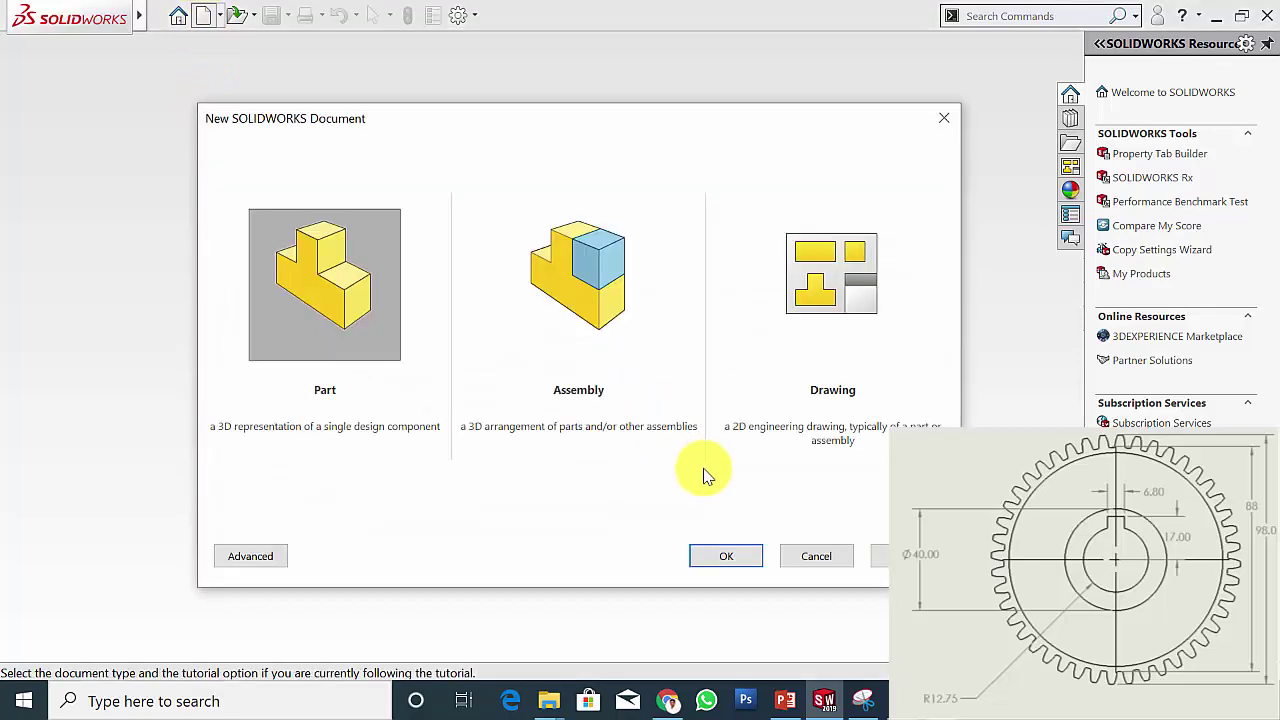
Start a new part and sketch an 88 mm diameter circle at the origin on the Front Plane
click(724, 558)
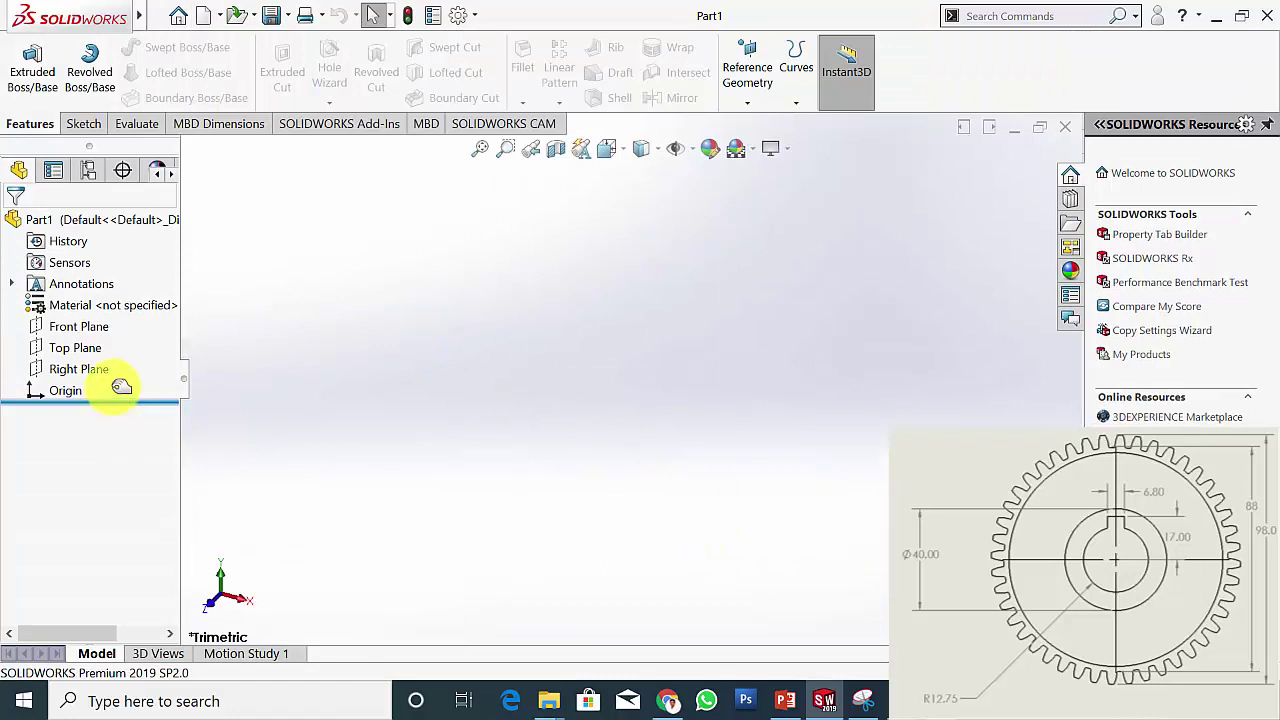
click(96, 327)
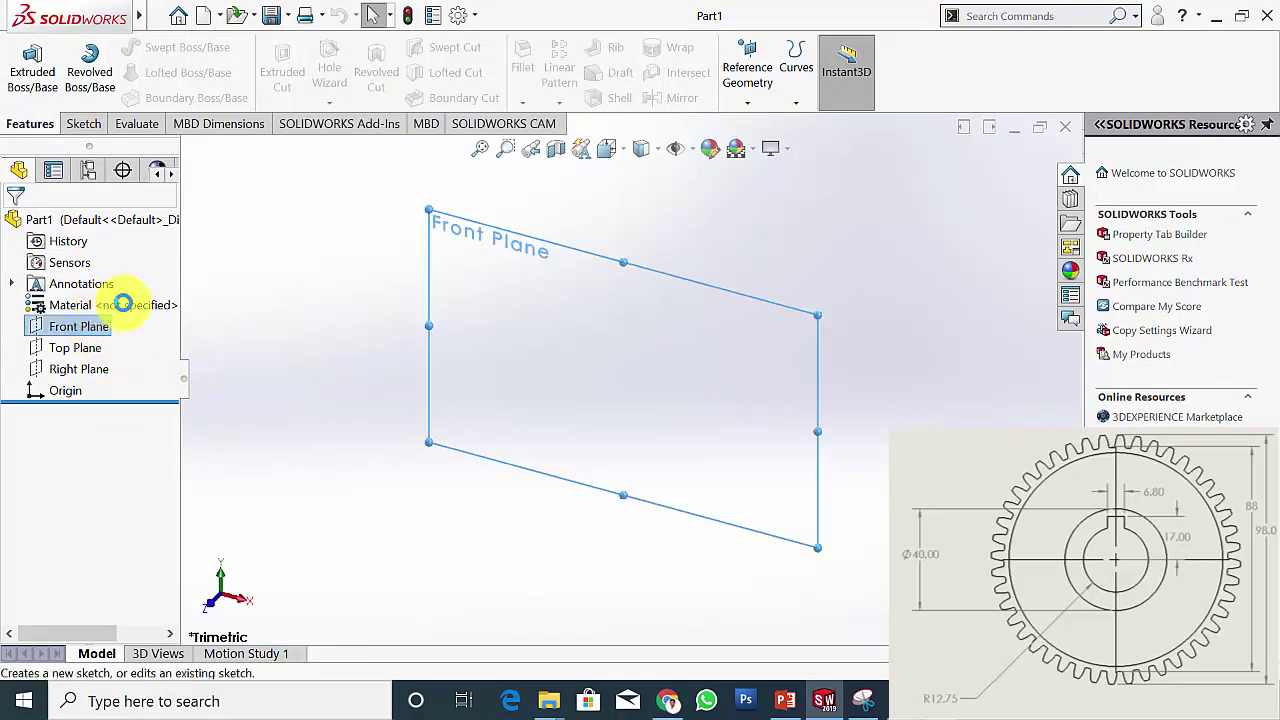
click(128, 248)
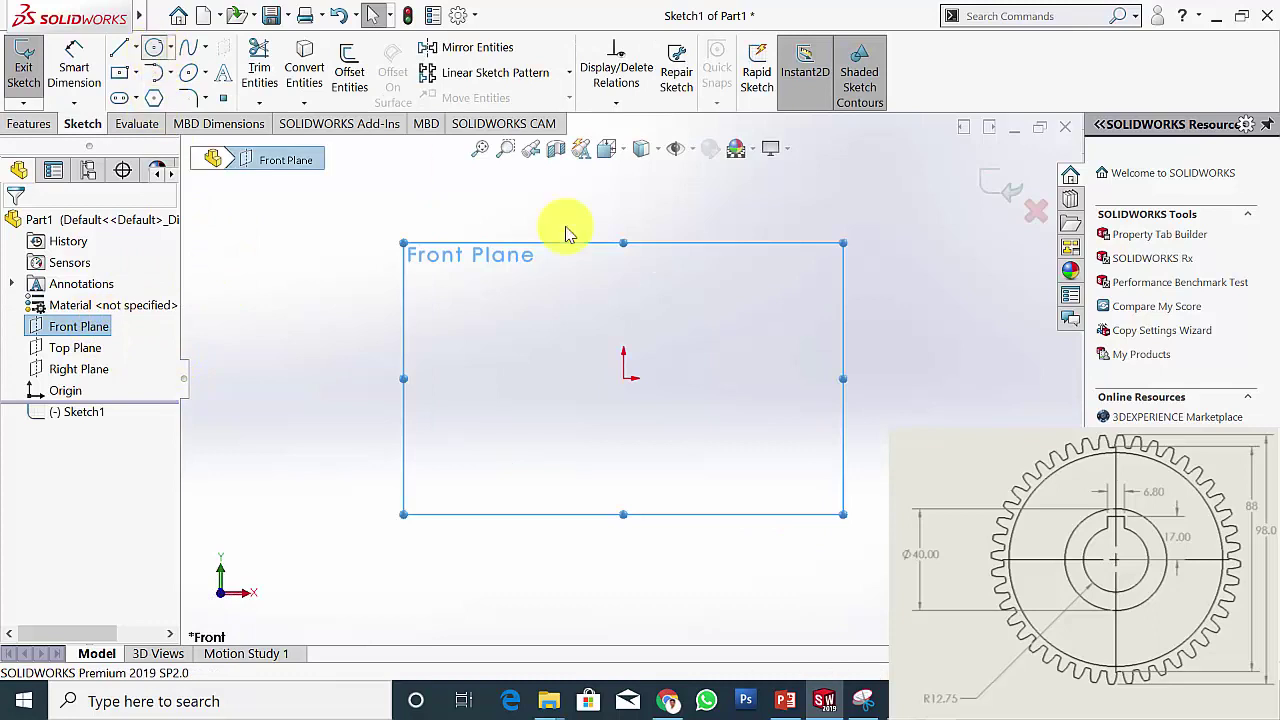
click(623, 378)
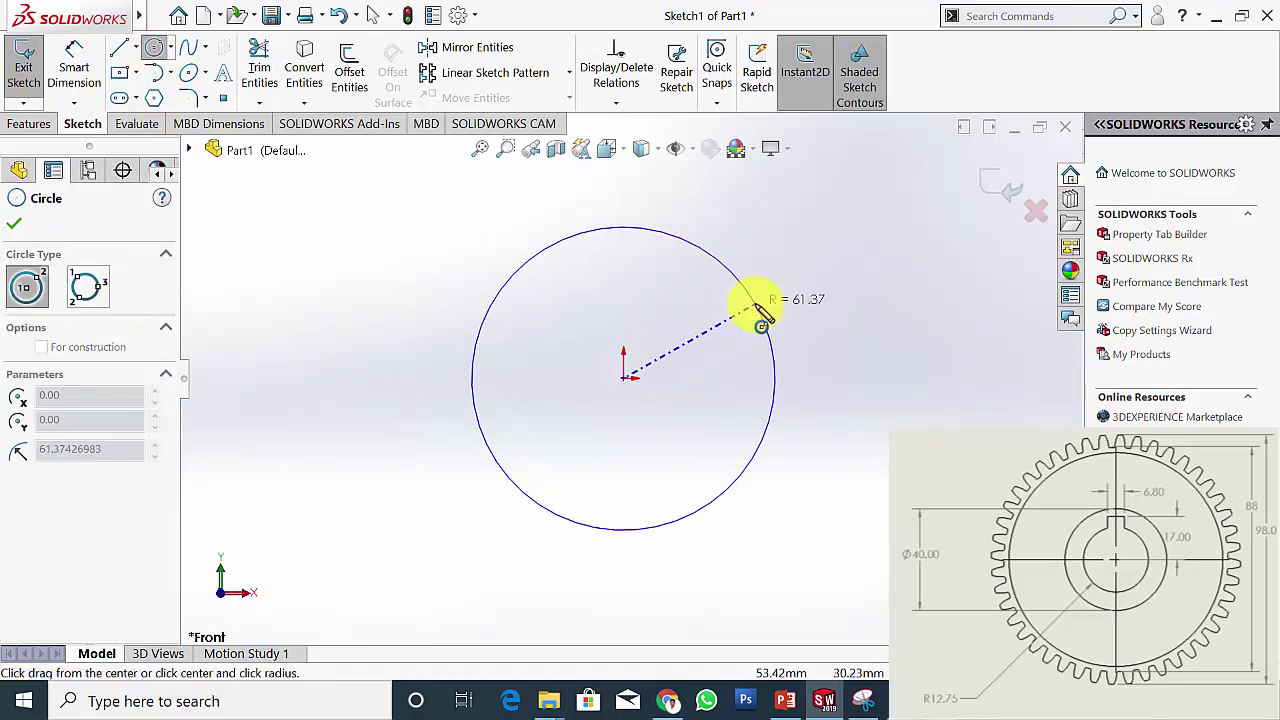
click(758, 308)
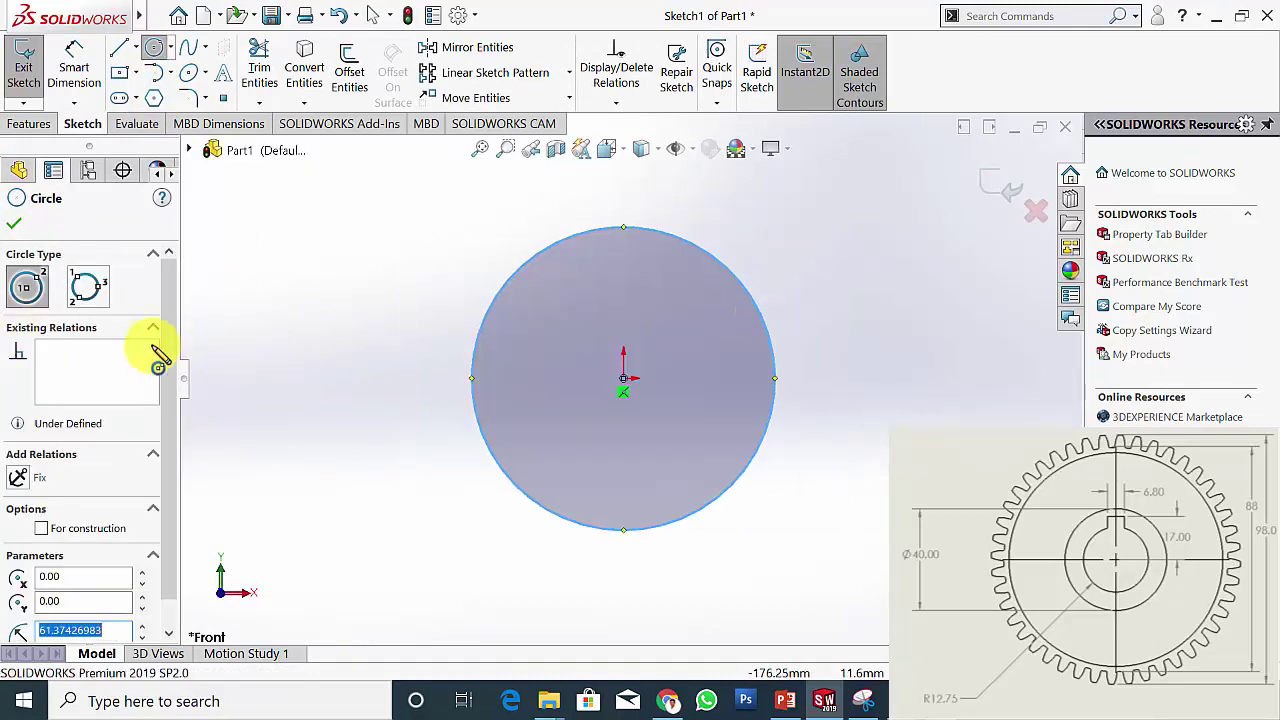
click(16, 226)
click(74, 62)
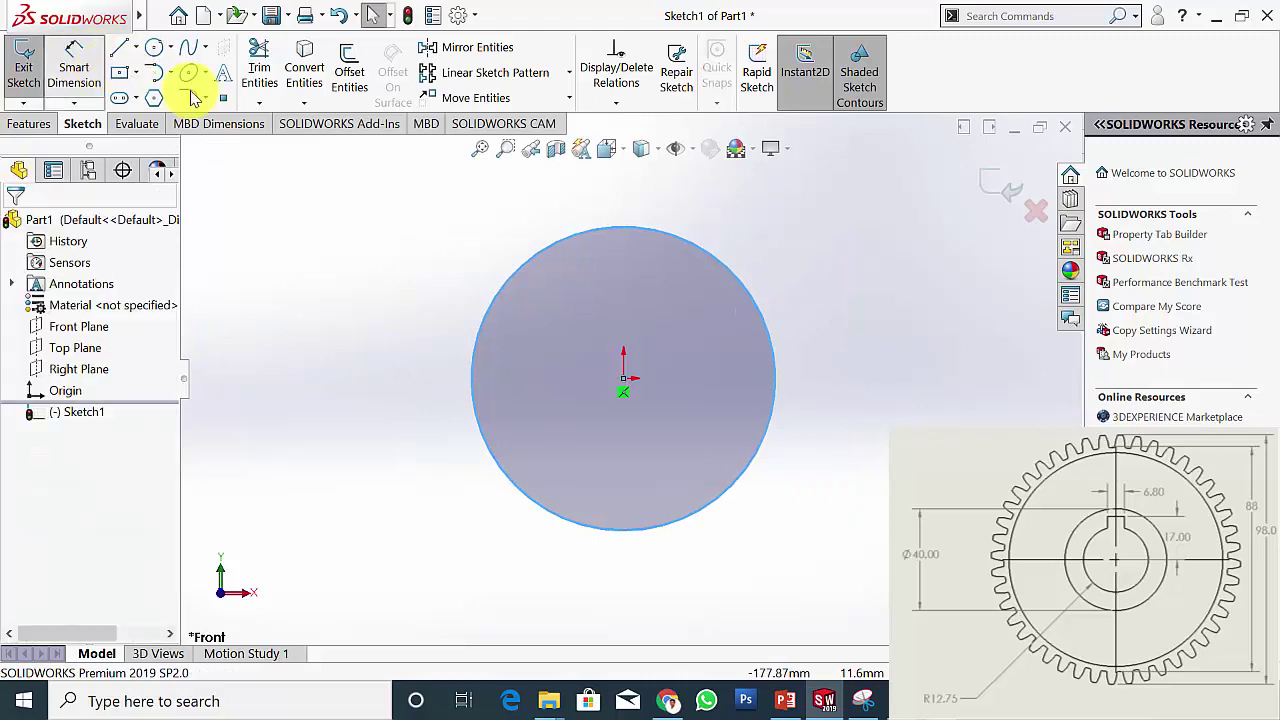
click(779, 372)
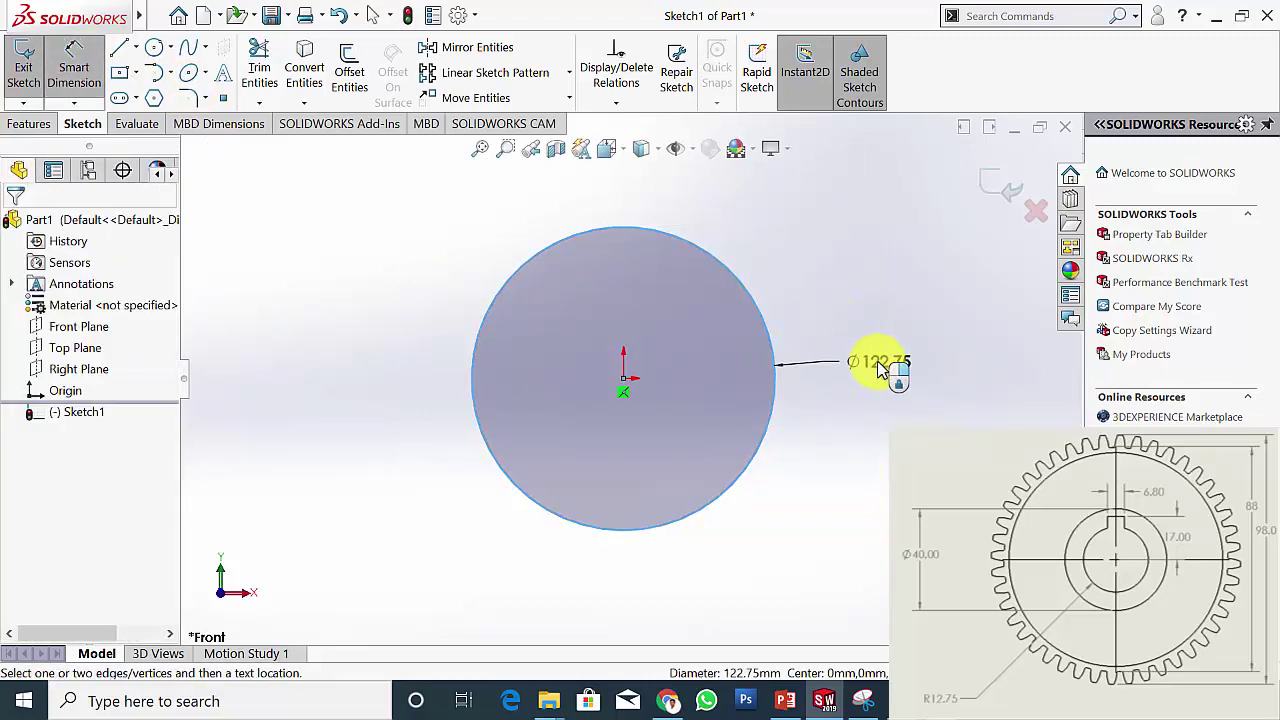
click(878, 368)
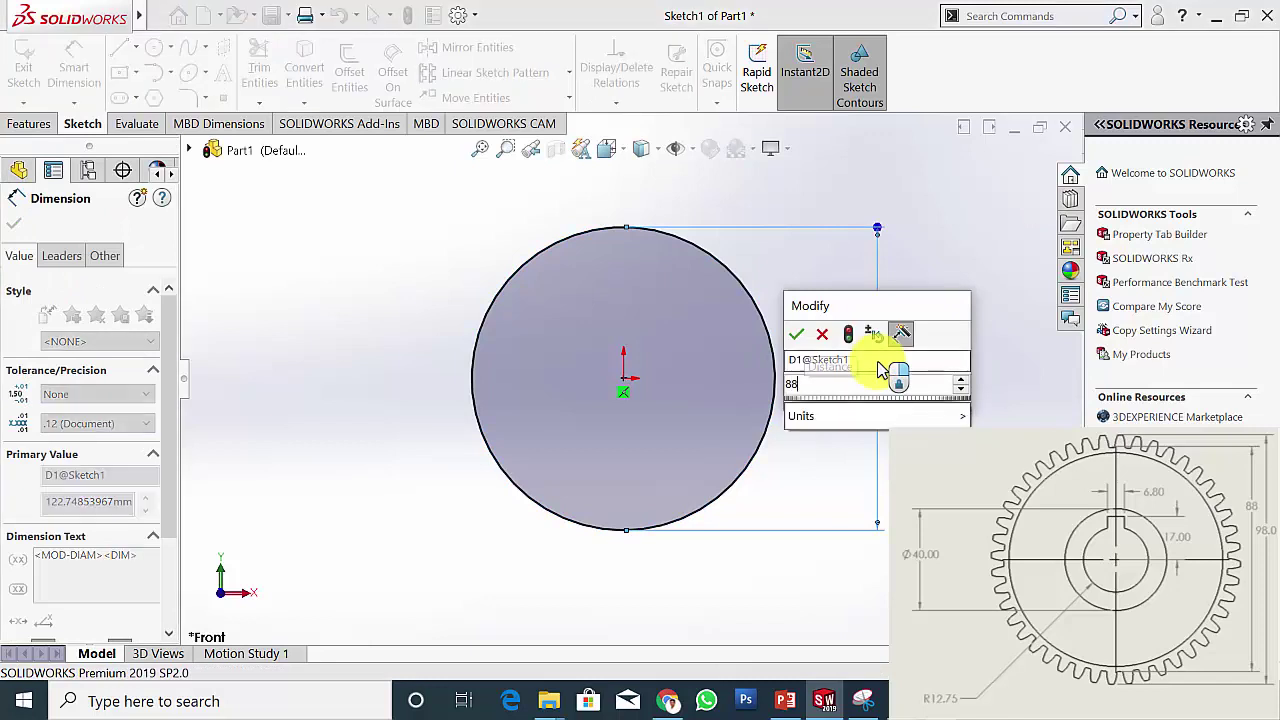
text(88)
key(Return)
click(14, 223)
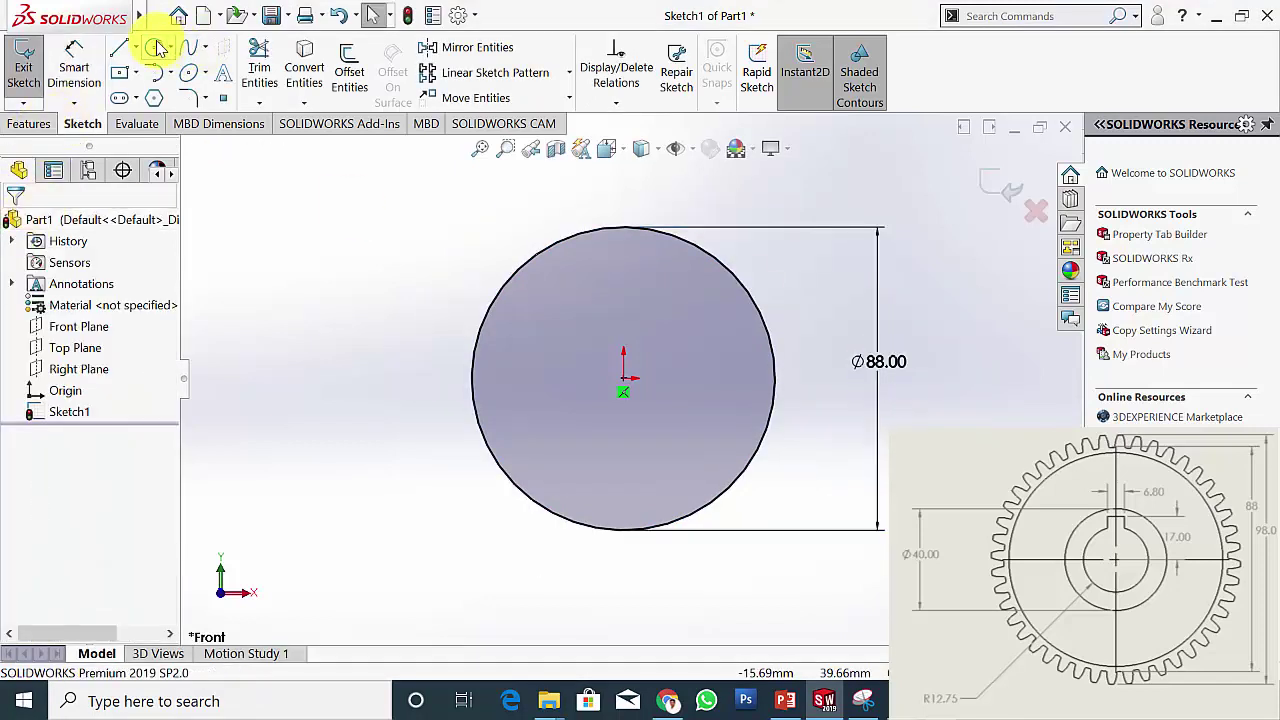
Add a concentric 25.5 mm (12.75*2) centre hole circle at the origin
click(156, 48)
click(623, 379)
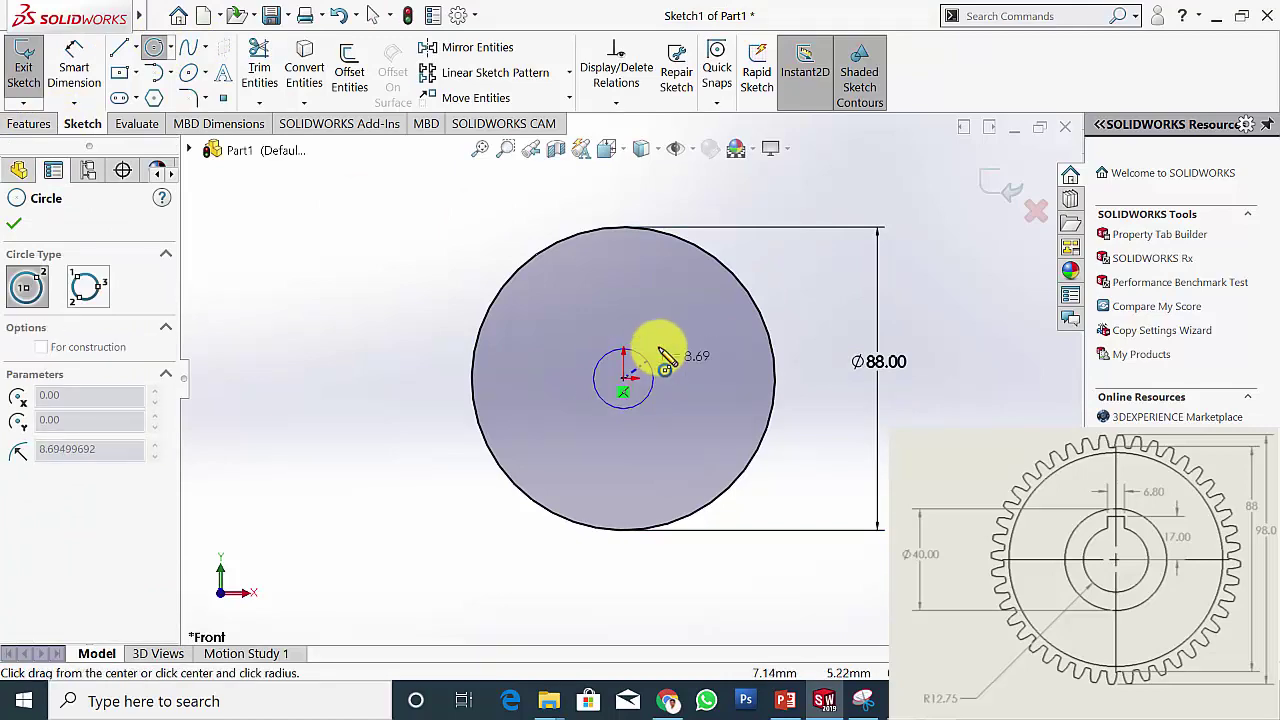
click(657, 343)
click(8, 228)
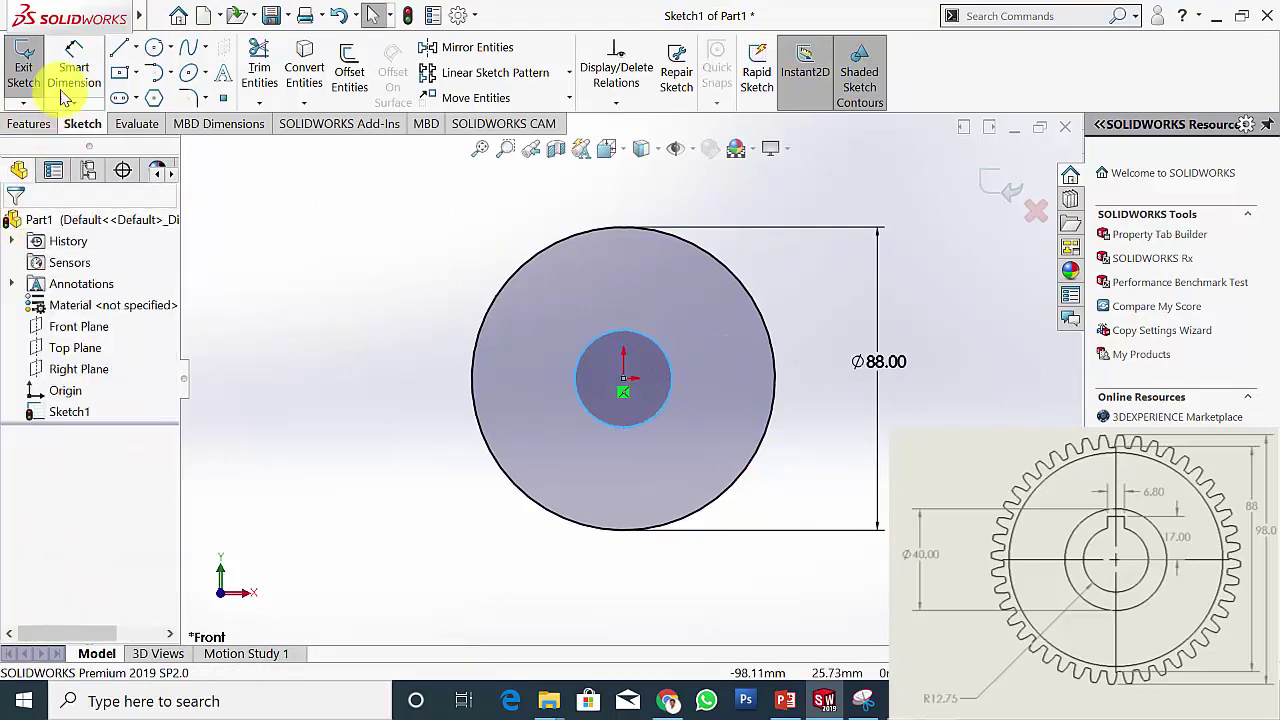
click(74, 68)
click(677, 385)
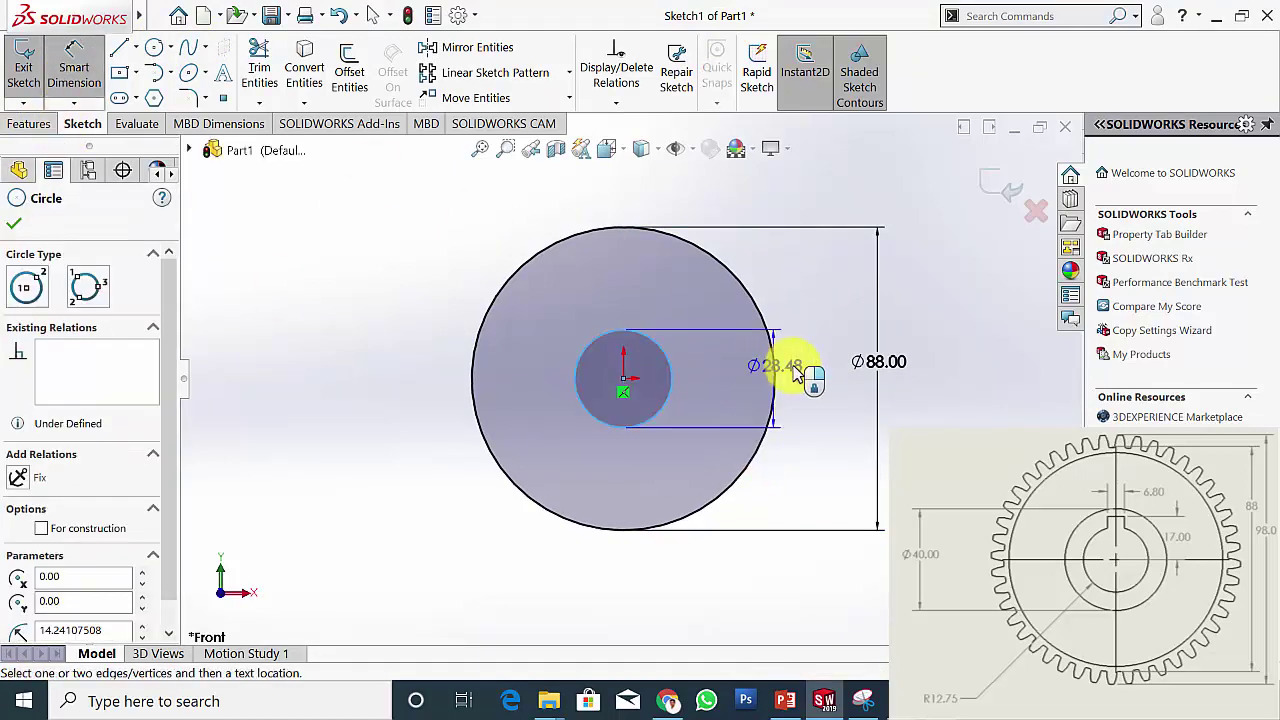
click(828, 395)
text(12.)
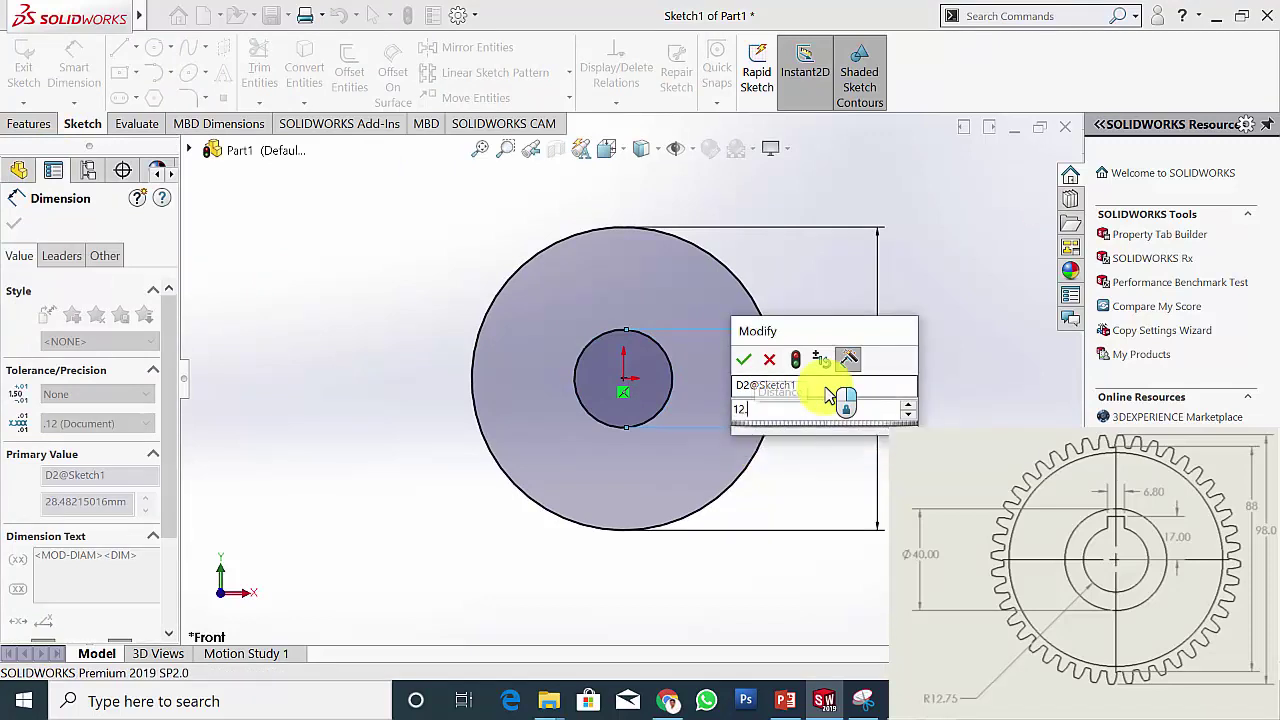
text(75*2)
key(Return)
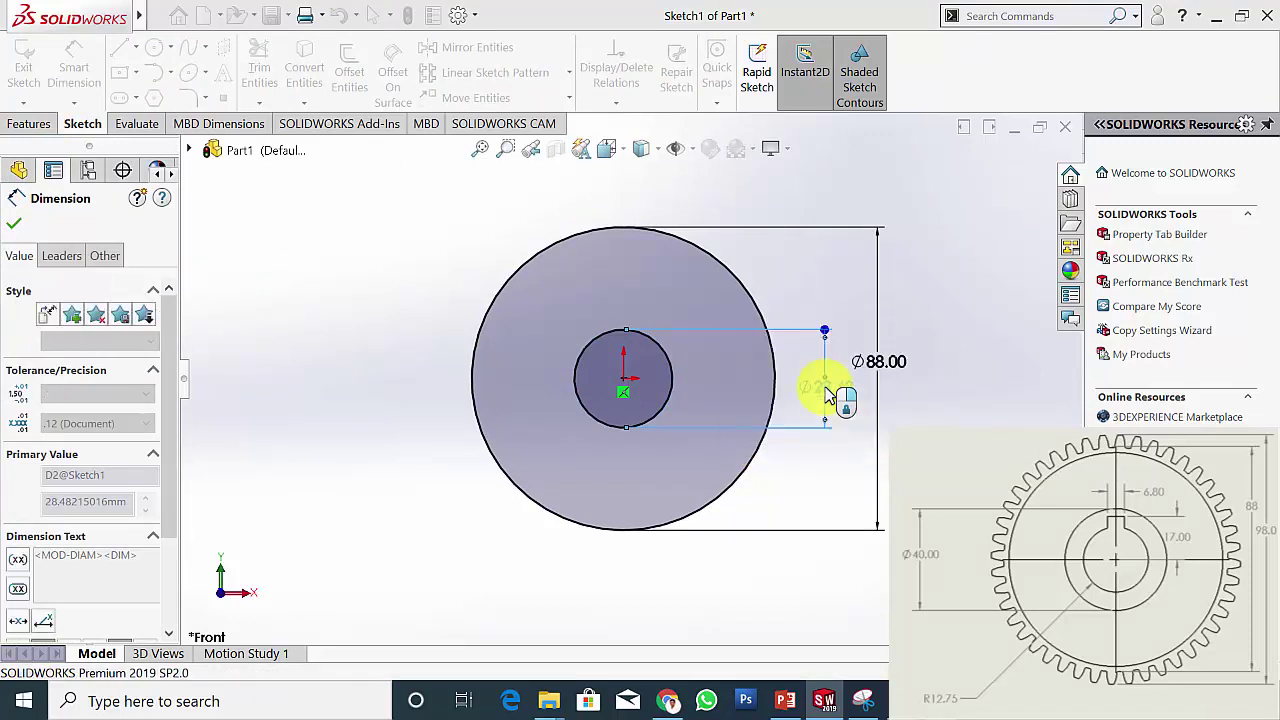
click(15, 229)
Extrude the sketch 19.5 mm into a disc and start a sketch on its front face
click(29, 124)
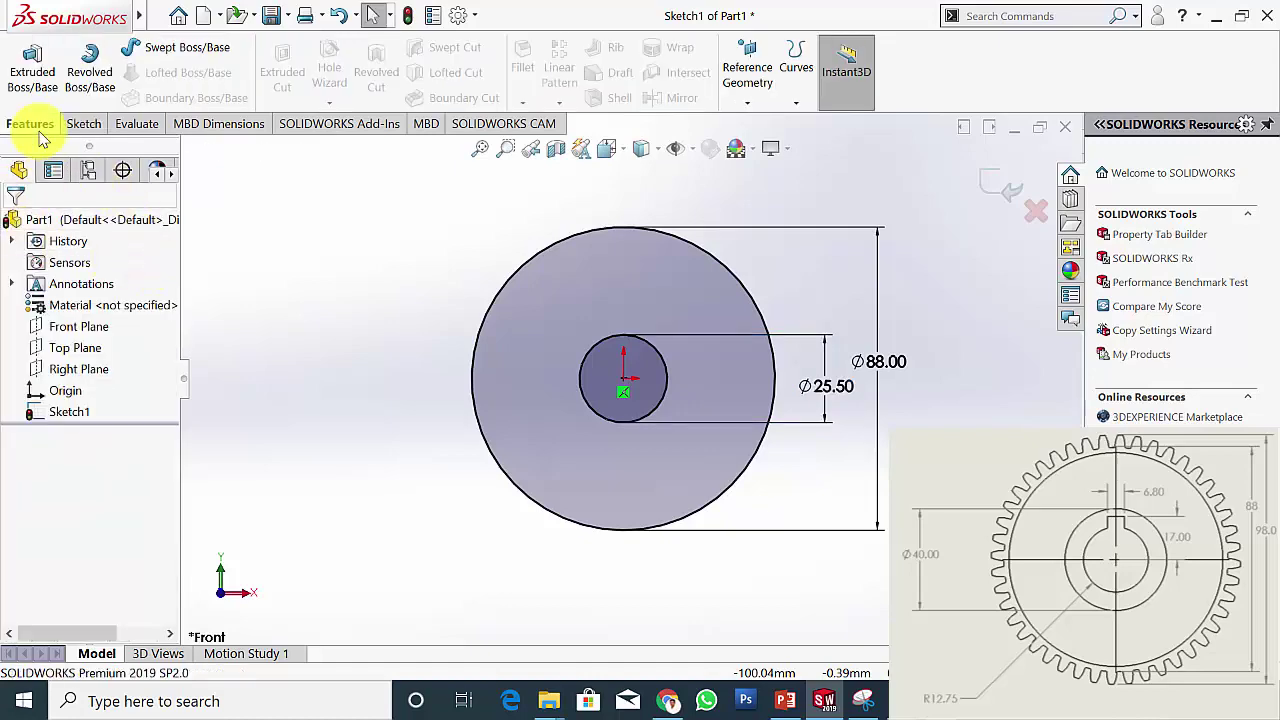
click(30, 66)
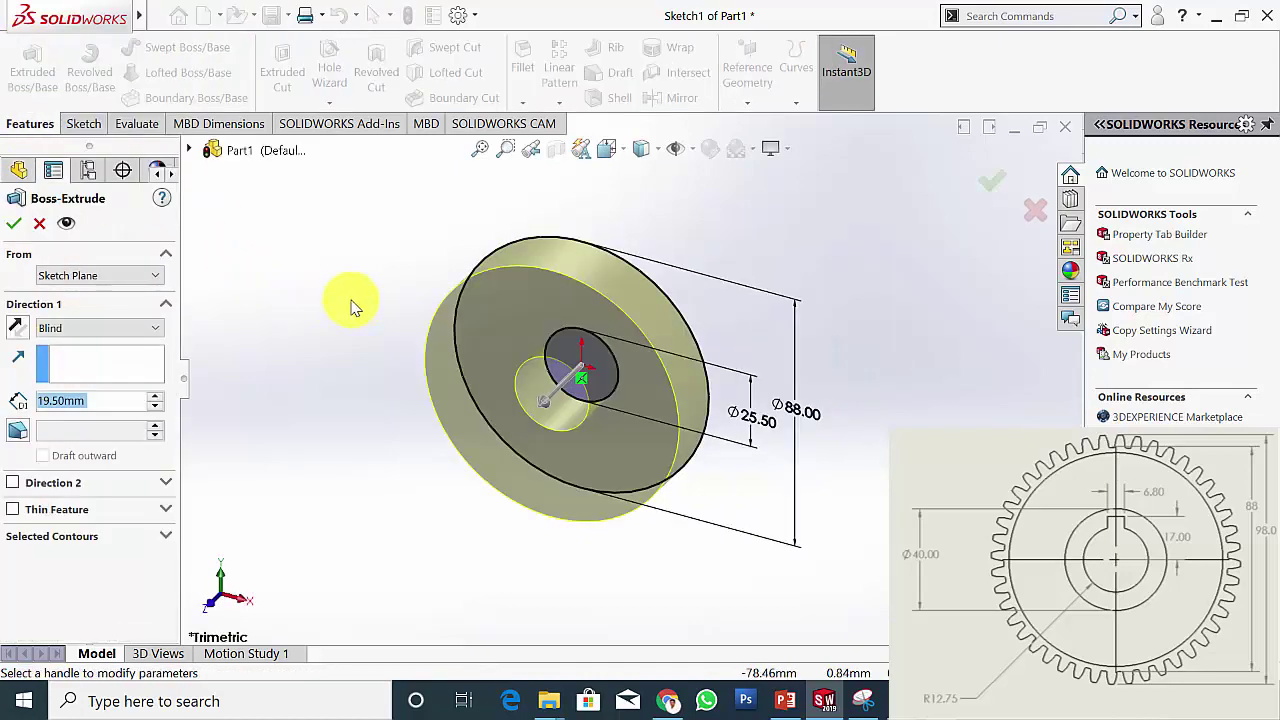
click(70, 410)
click(14, 225)
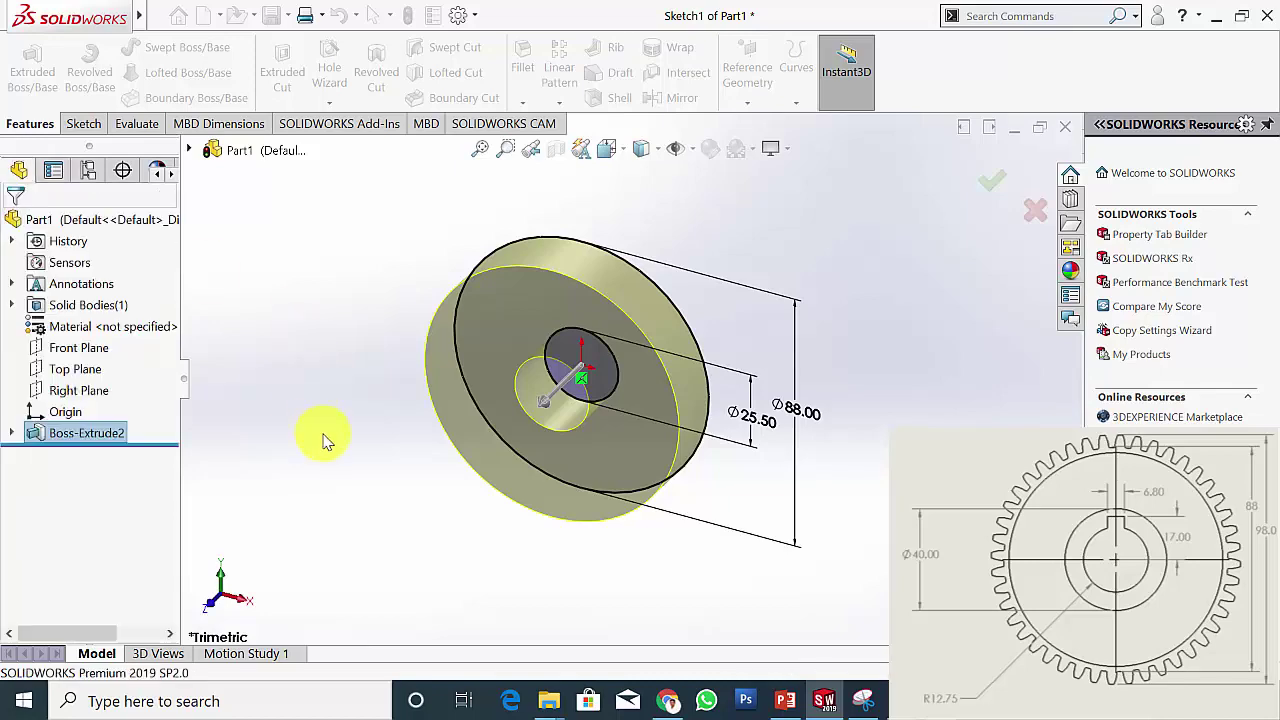
click(576, 339)
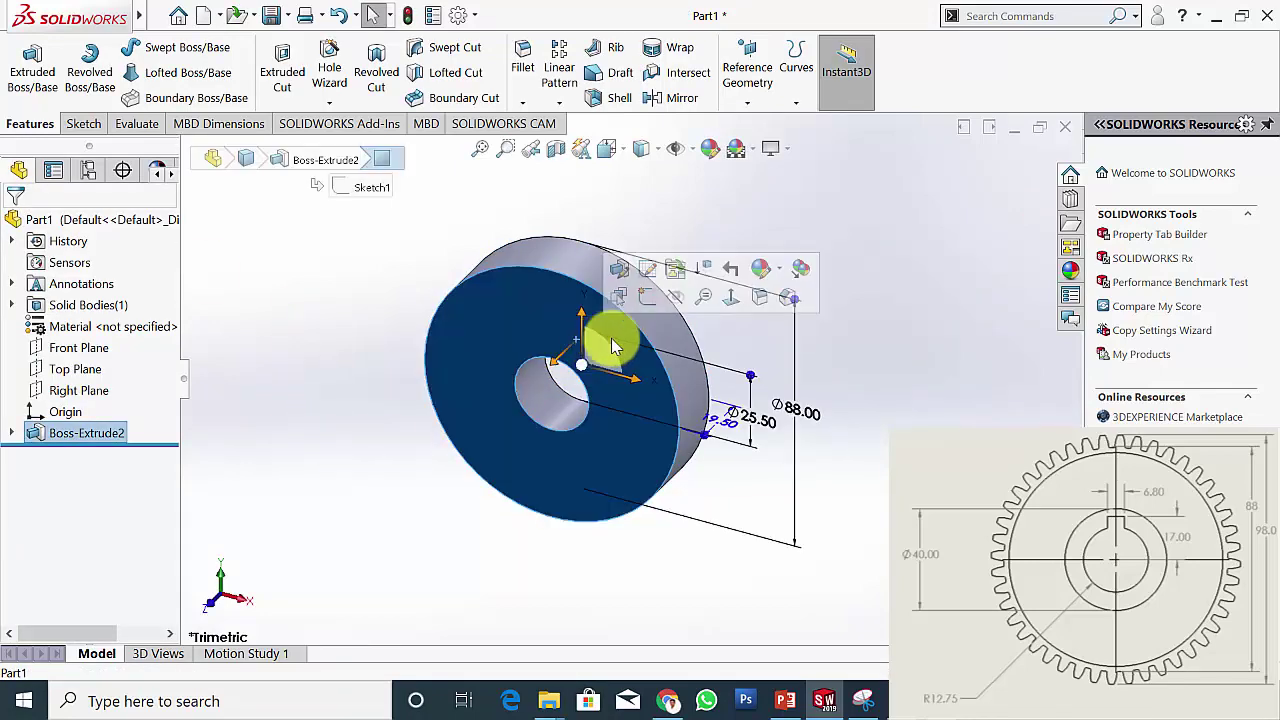
click(558, 293)
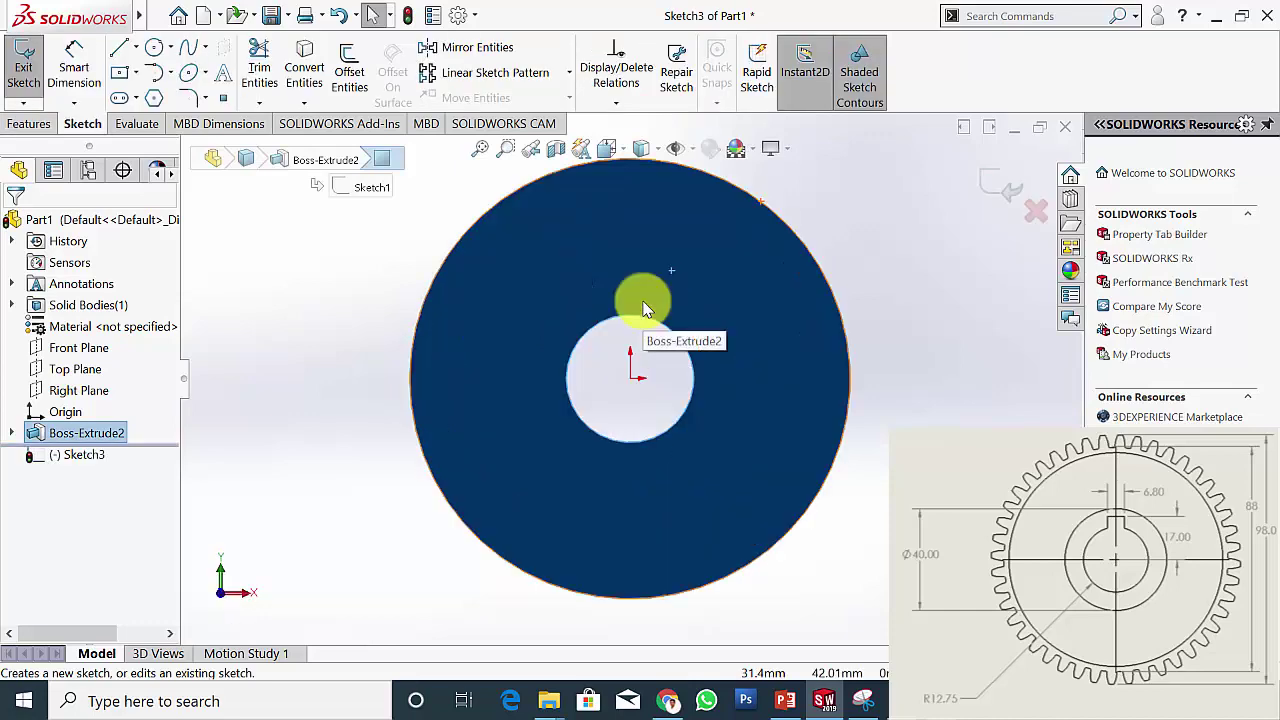
Draw a centre rectangle for the keyway on the bore's top edge
scroll(645, 305, down, 4)
click(221, 220)
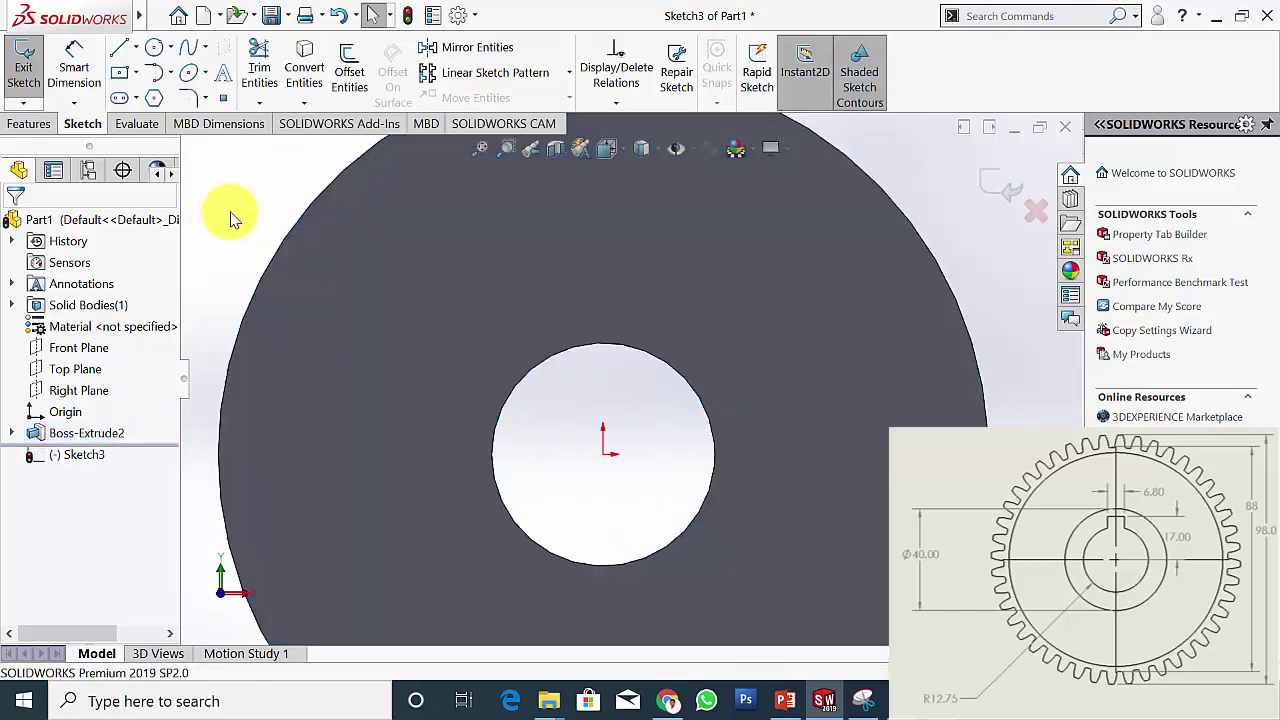
click(119, 76)
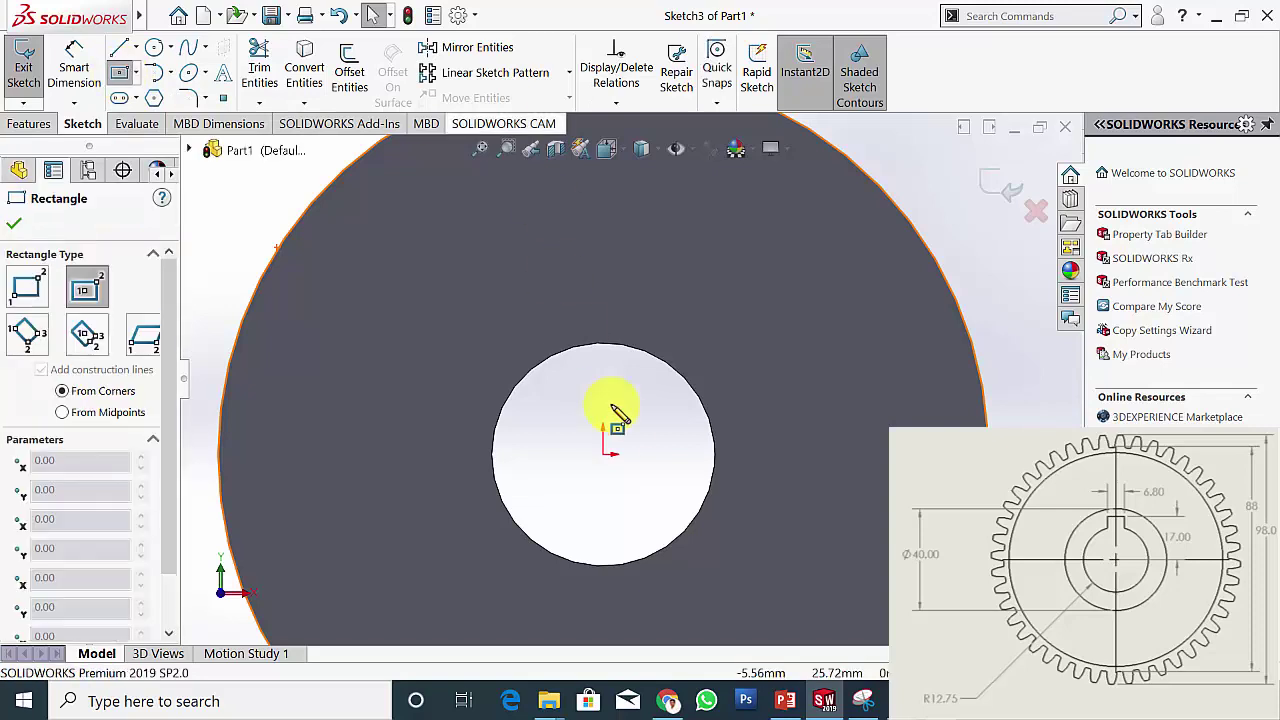
click(604, 354)
click(632, 321)
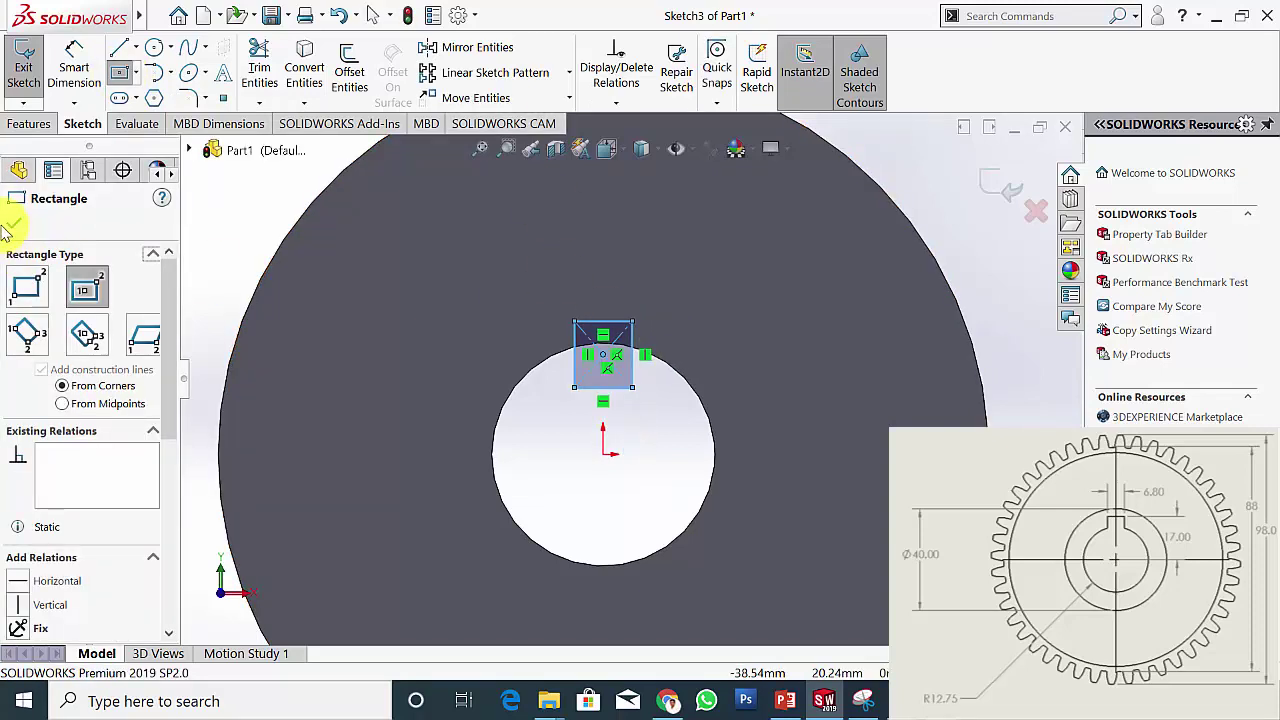
click(20, 224)
Dimension the keyway 6.8 mm wide, with its top edge 17 mm from the origin
click(74, 67)
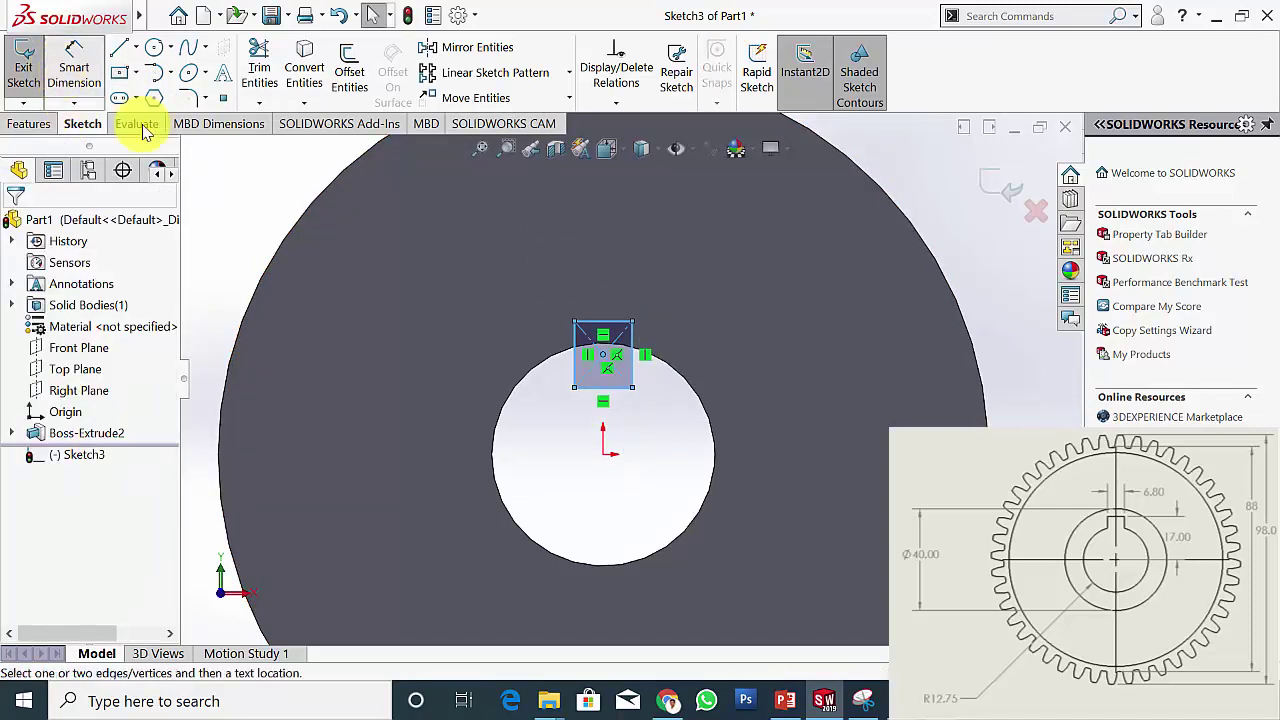
click(597, 388)
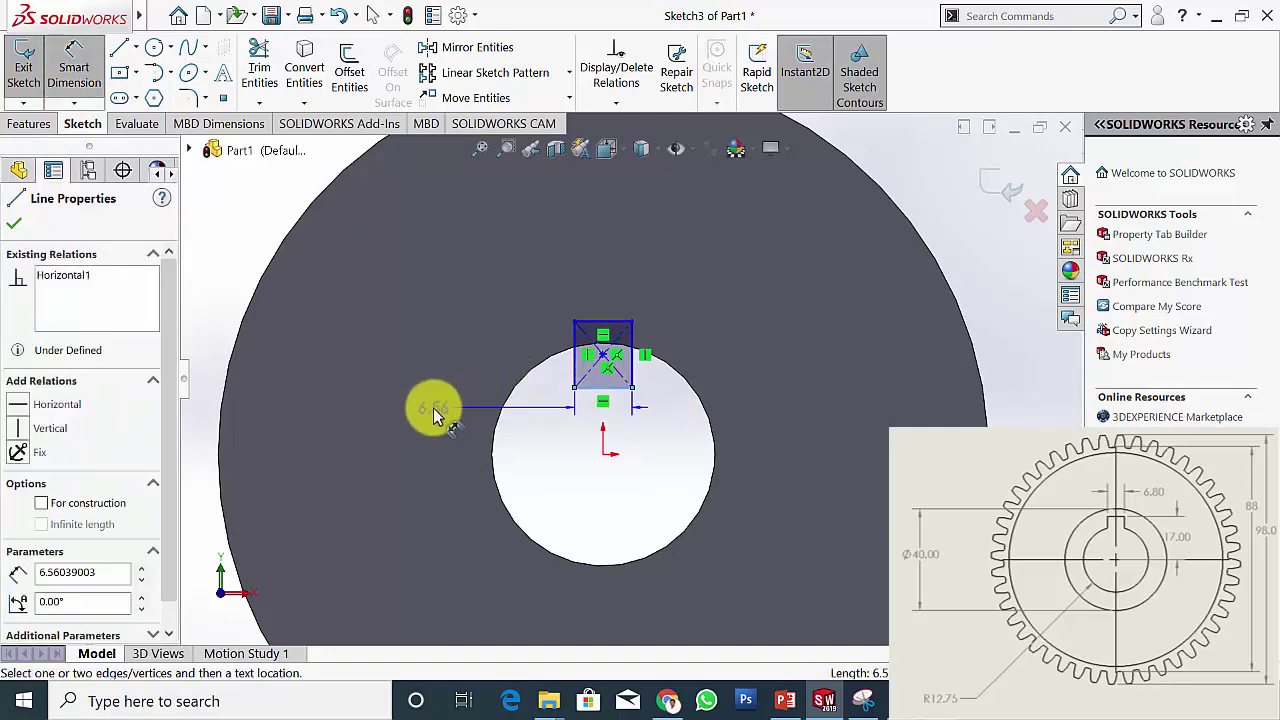
click(435, 415)
text(6)
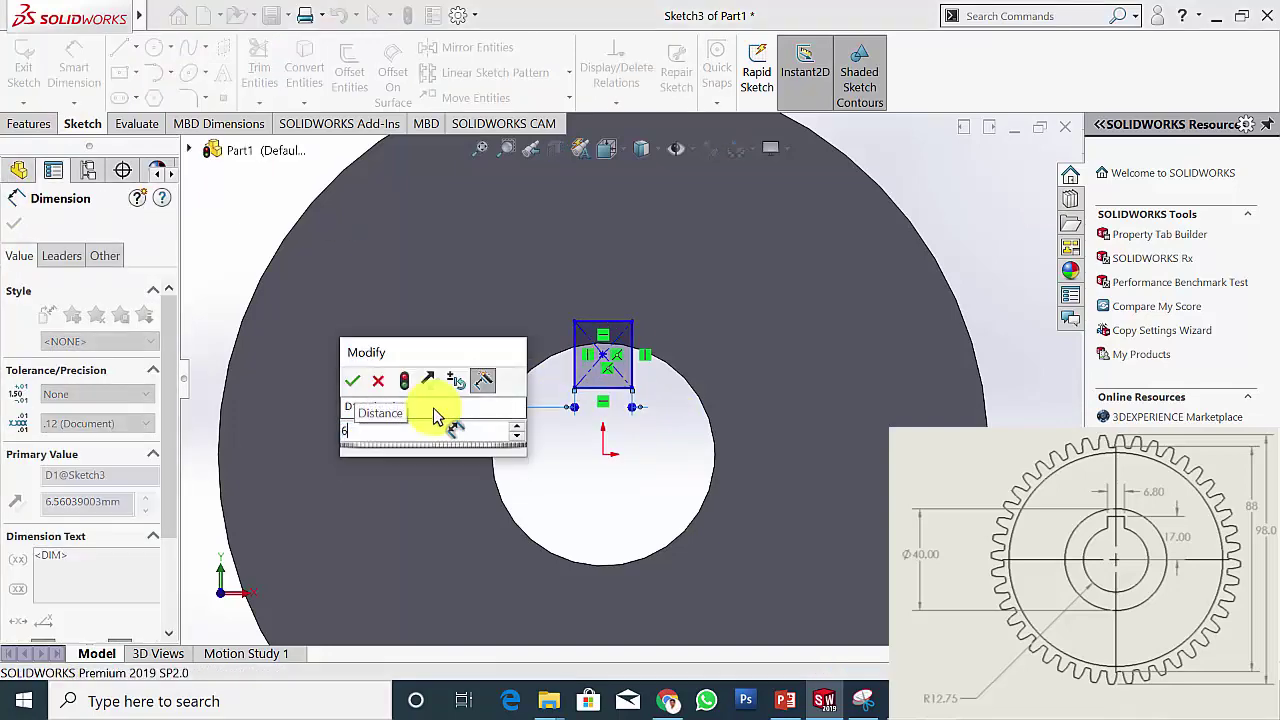
text(.8)
key(Return)
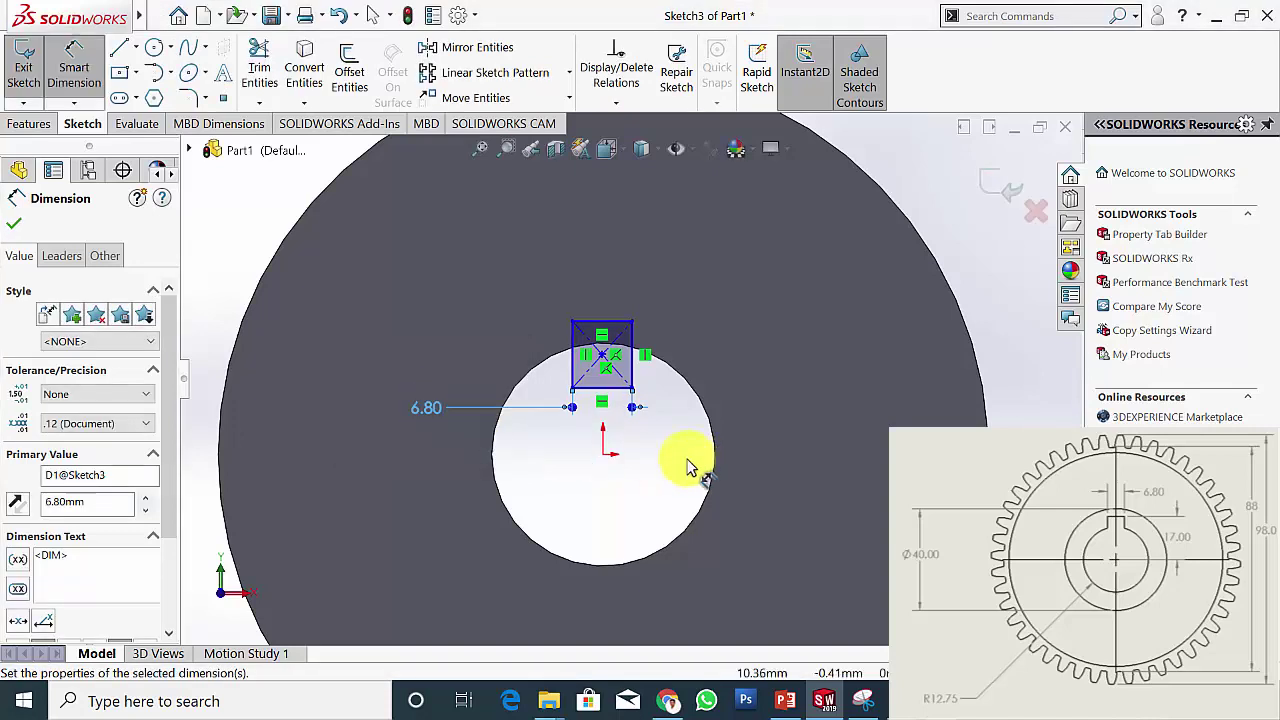
click(601, 324)
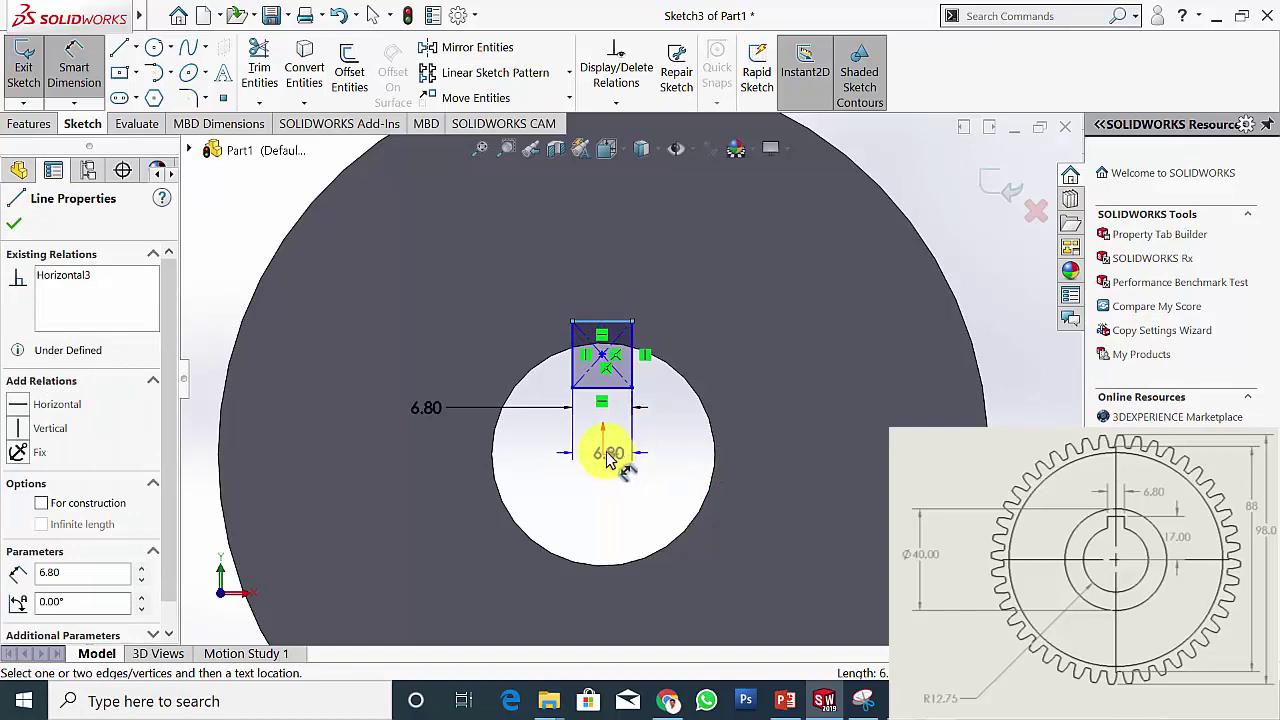
click(631, 443)
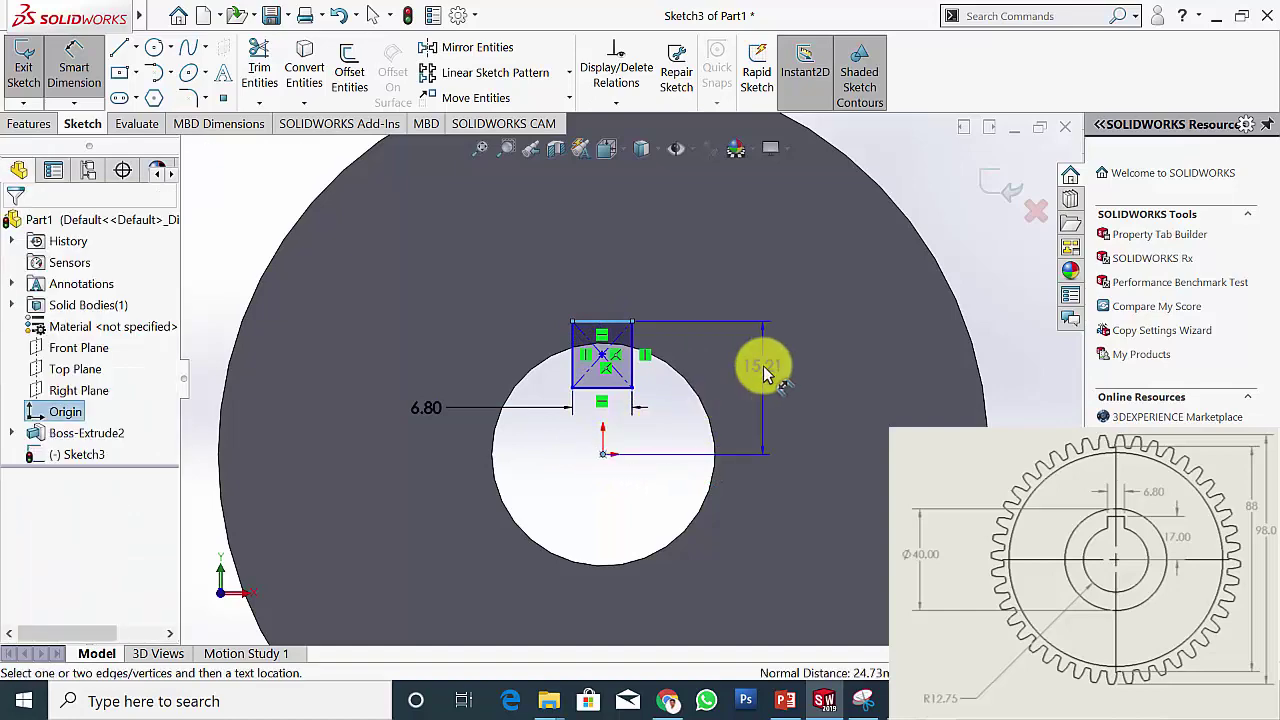
click(763, 372)
text(17)
key(Return)
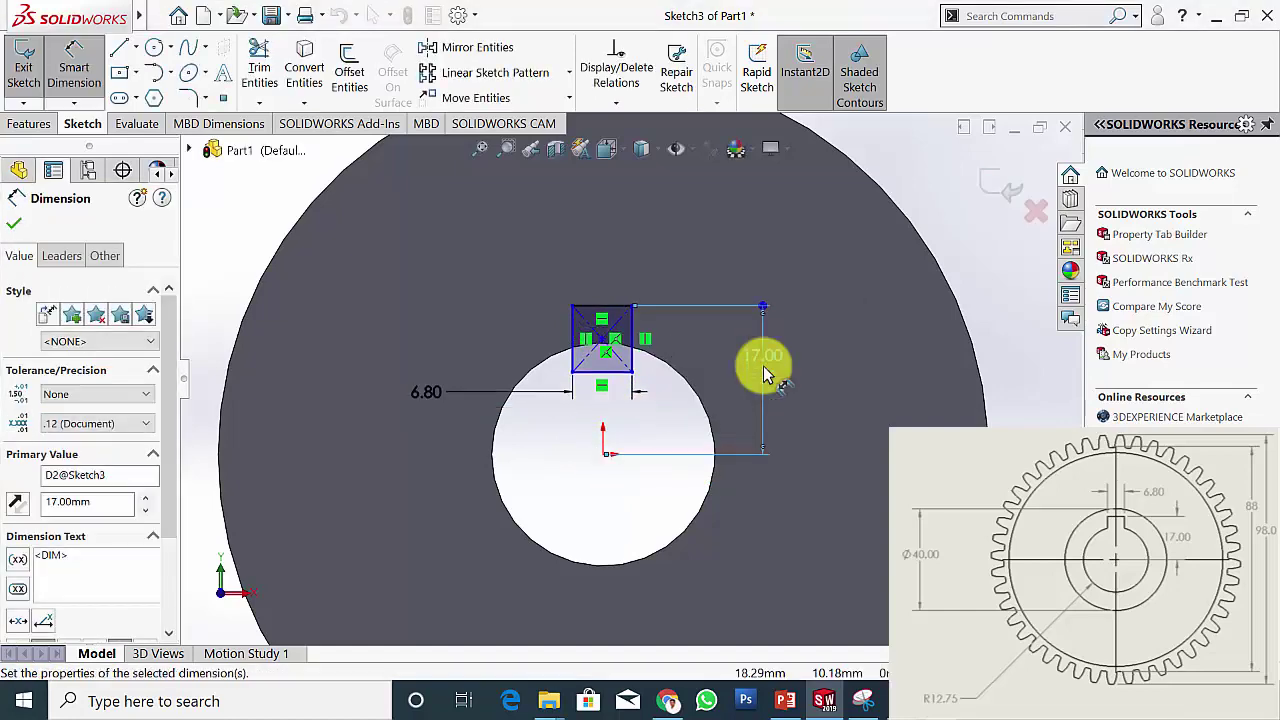
click(16, 228)
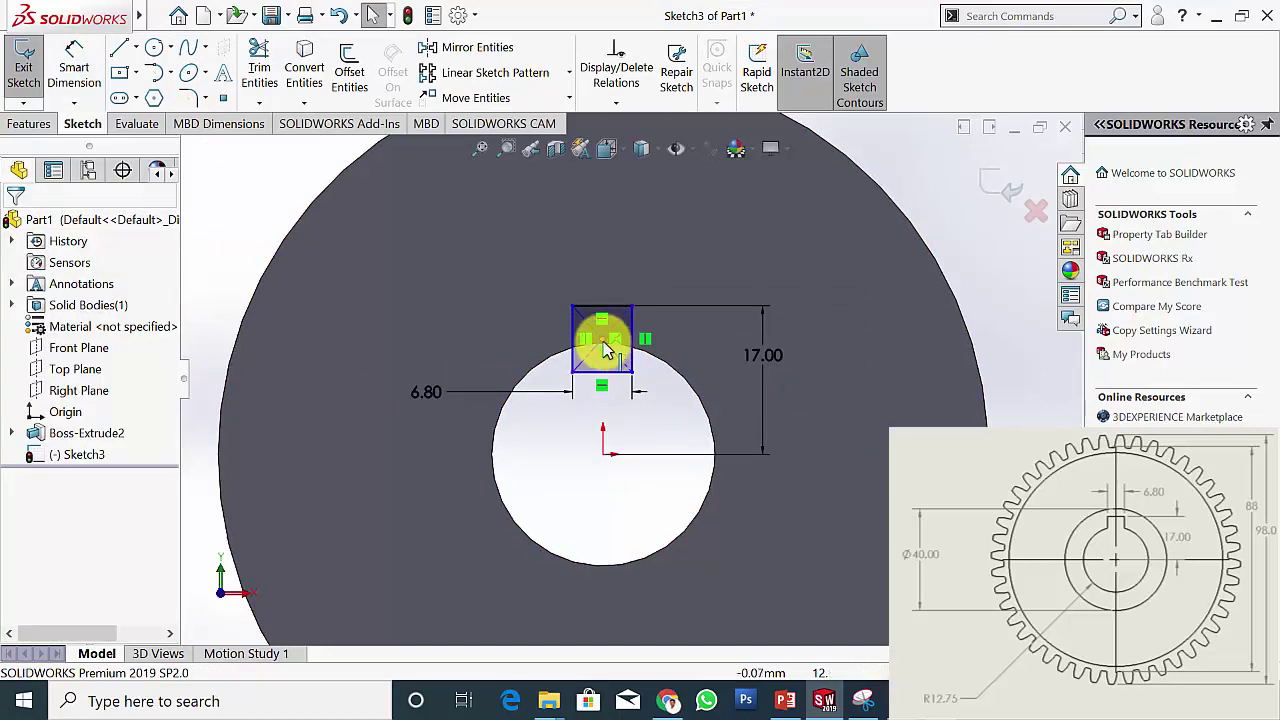
Constrain the rectangle's centre point vertical with the origin
click(603, 340)
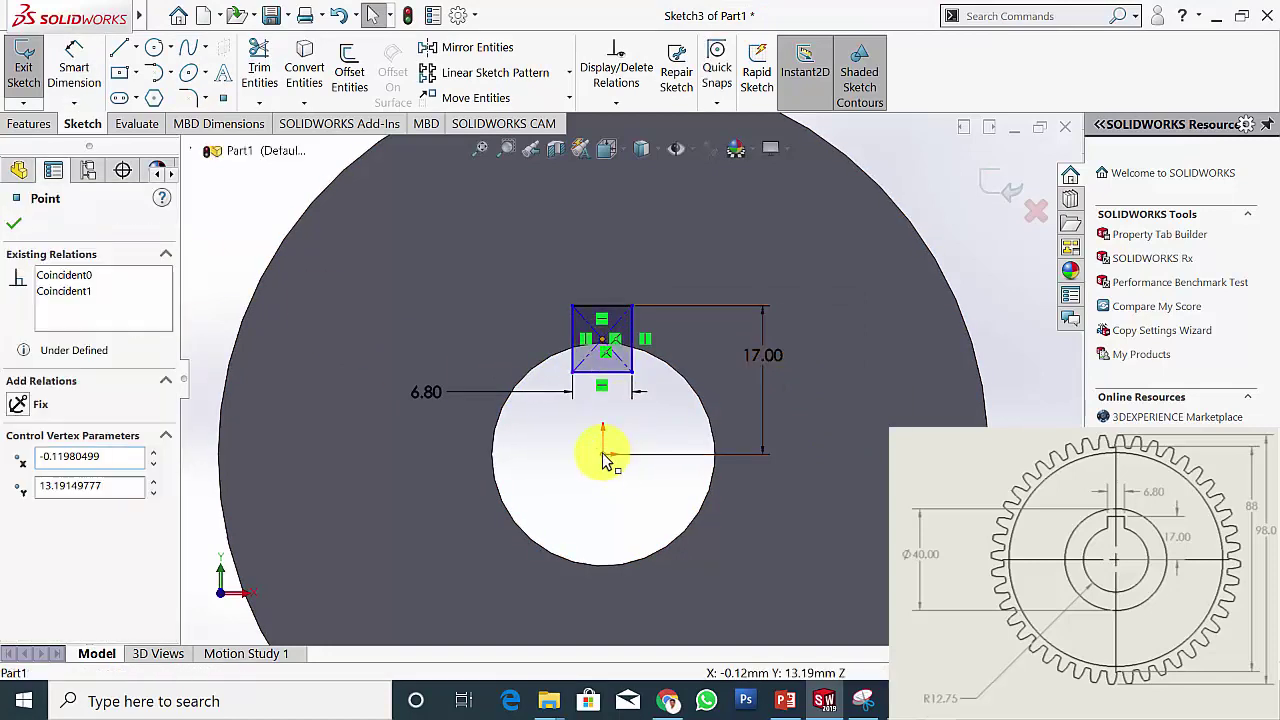
ctrl+click(603, 458)
click(25, 507)
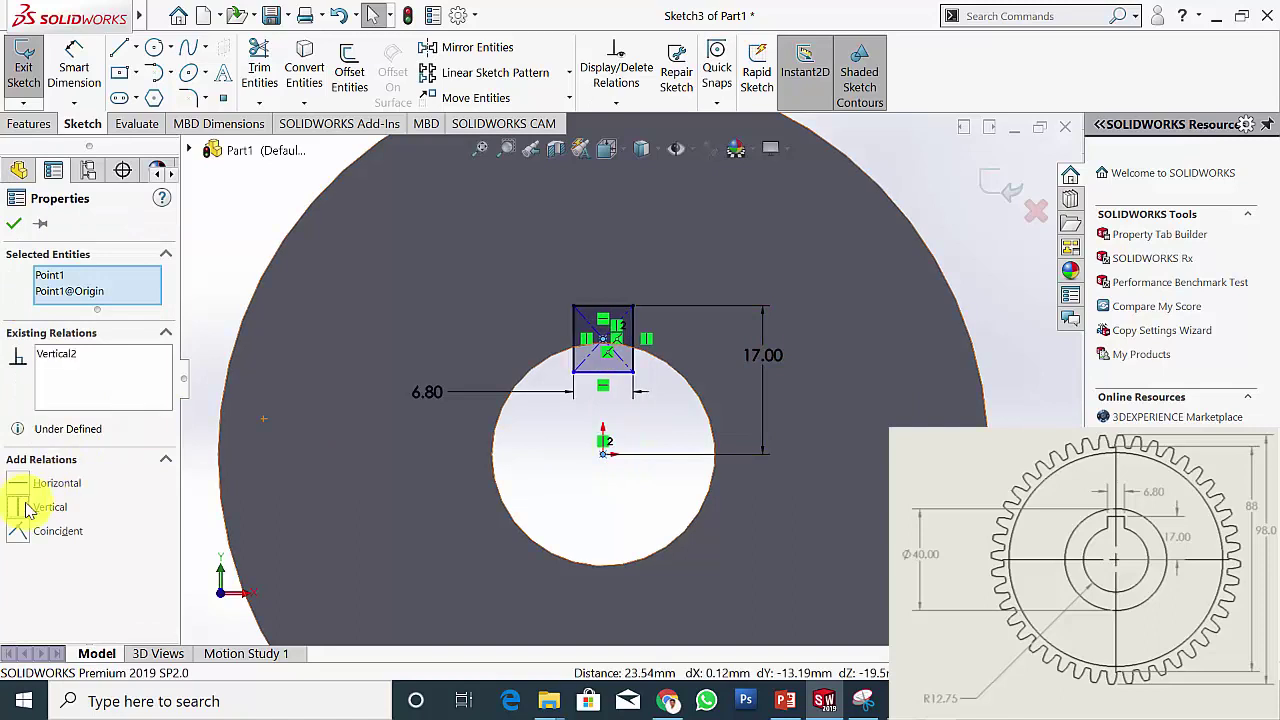
click(14, 228)
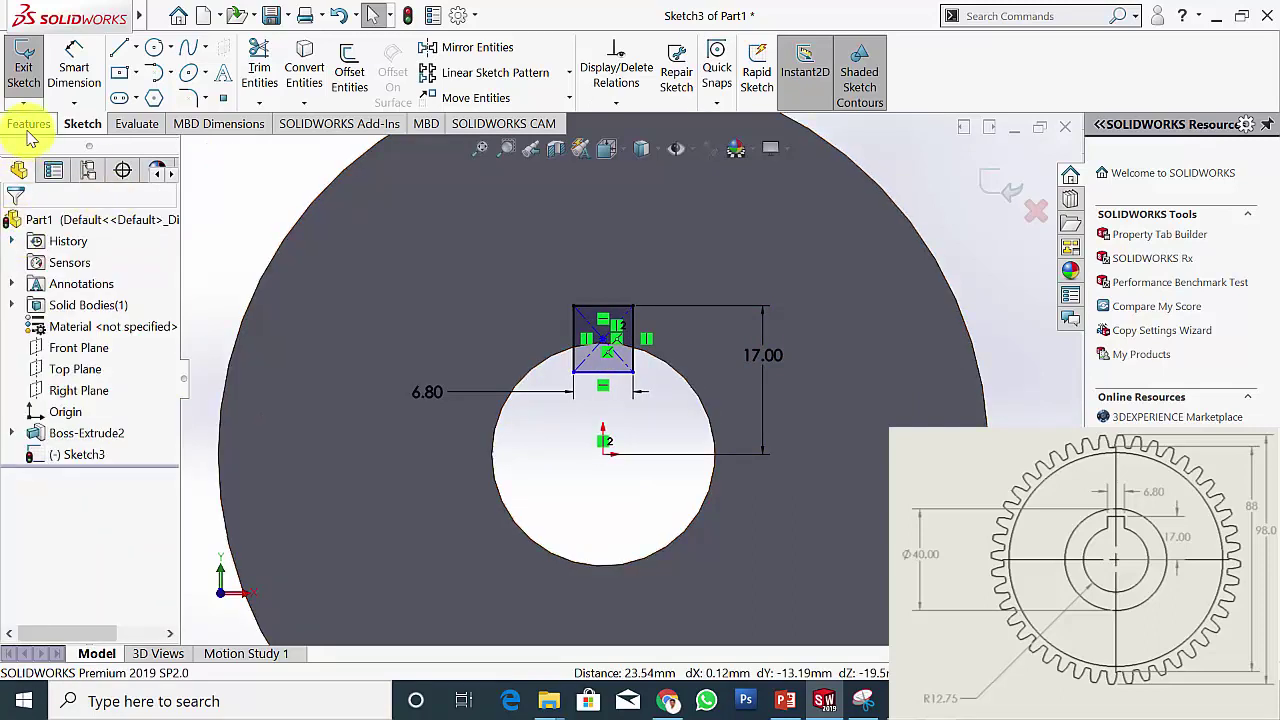
click(29, 125)
Cut the keyway rectangle Up To Surface at the disc's front face
click(289, 68)
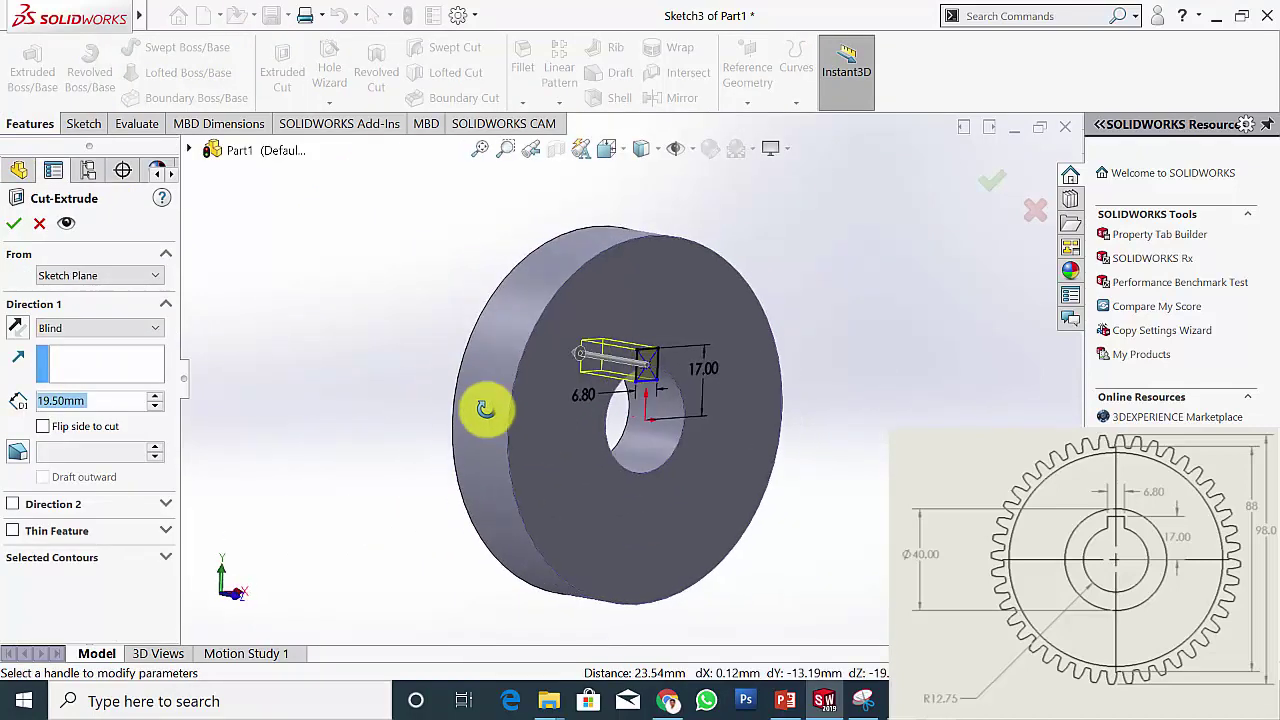
middle_drag(583, 436, 565, 410)
click(155, 328)
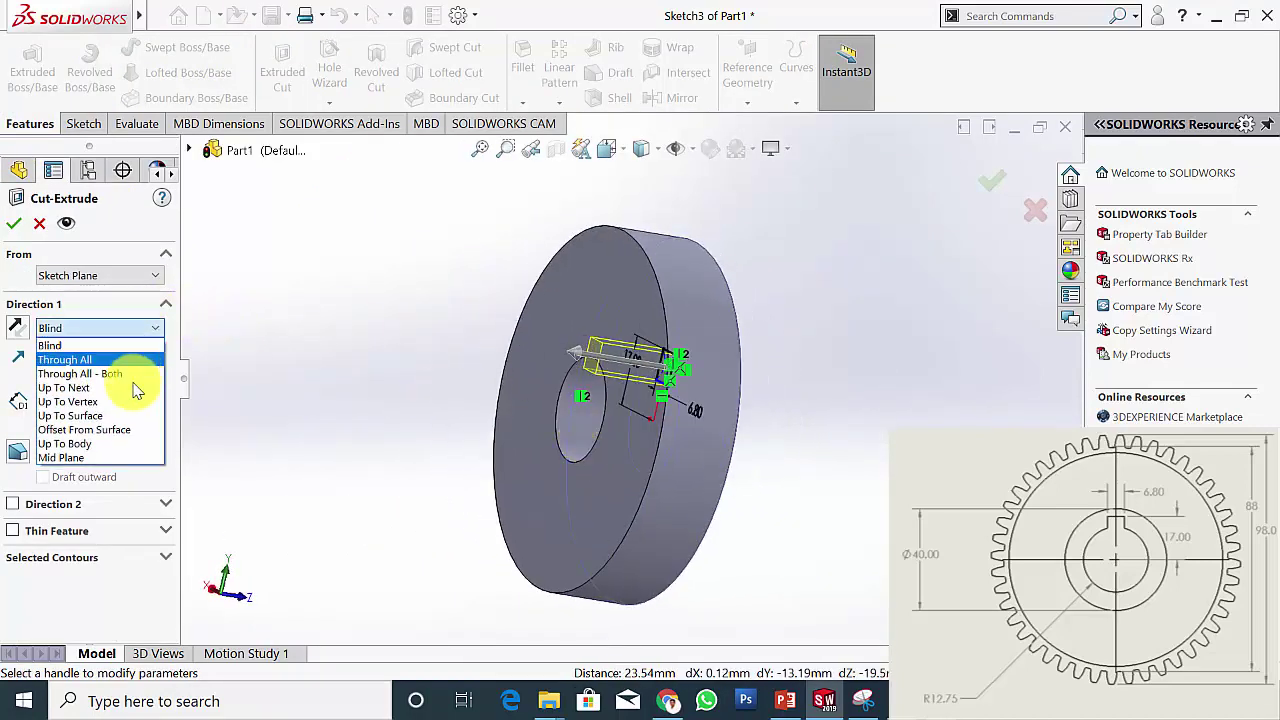
click(70, 348)
click(568, 300)
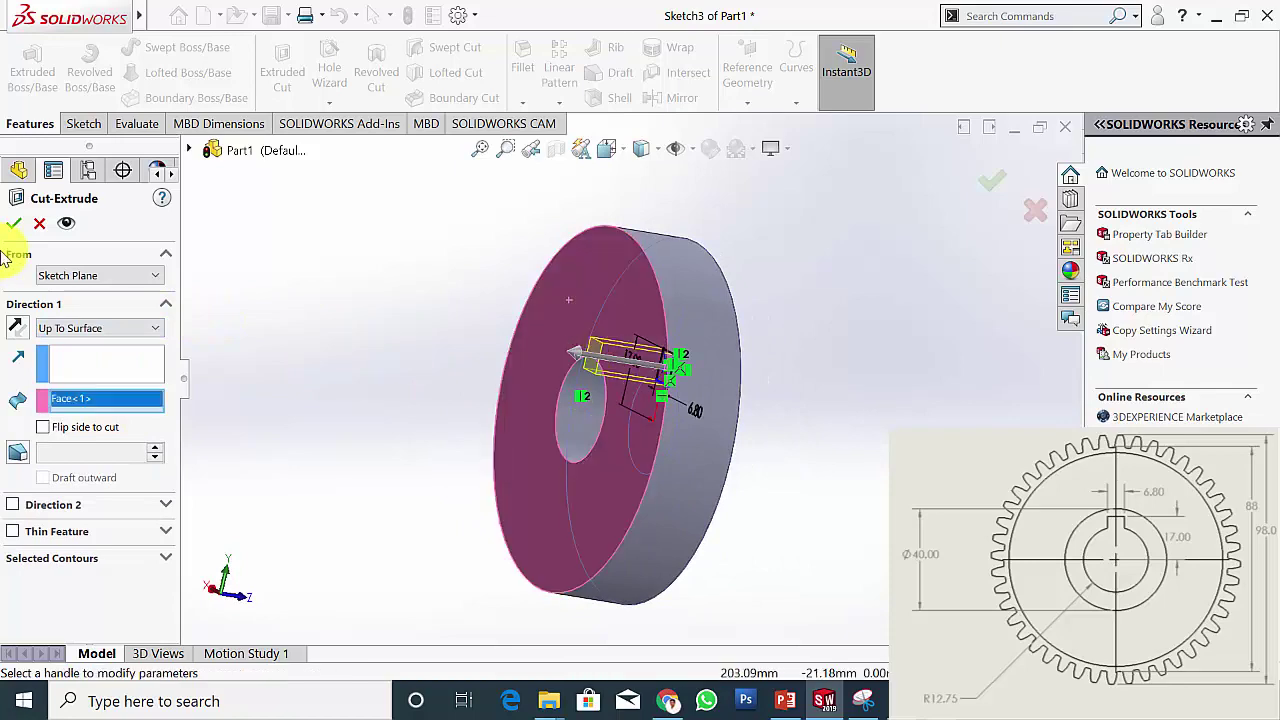
click(14, 225)
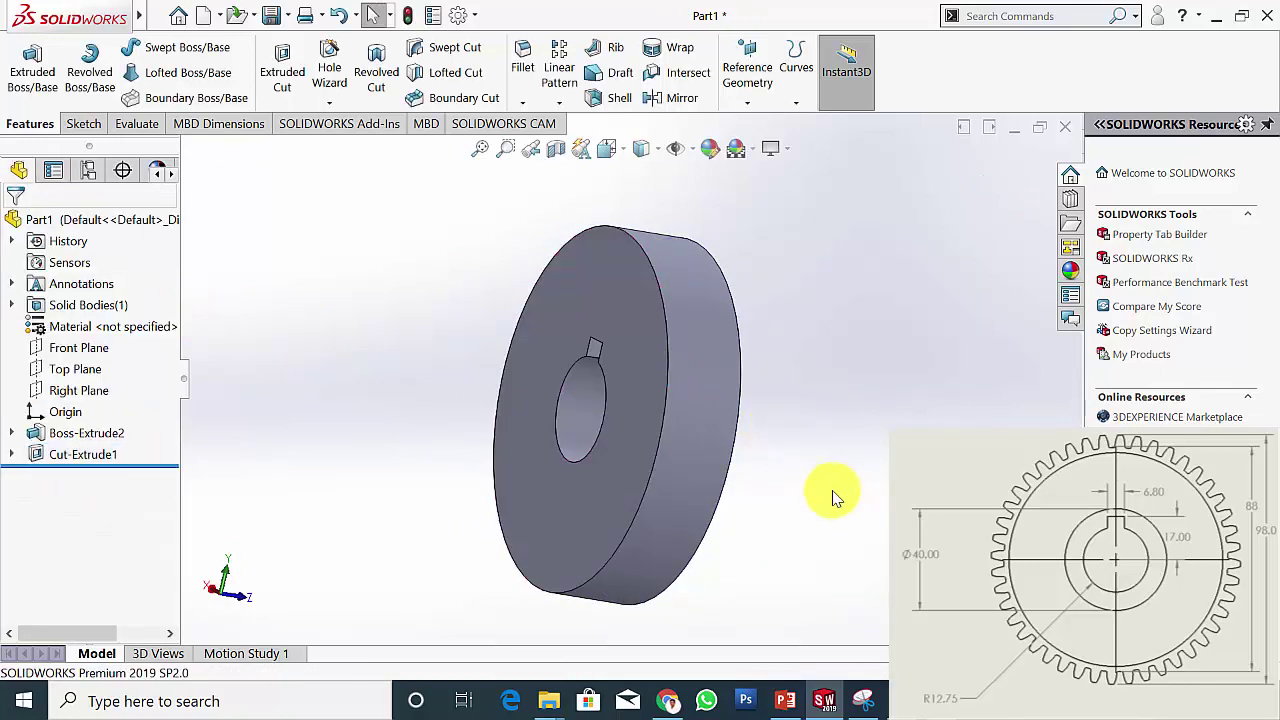
middle_drag(834, 497, 661, 481)
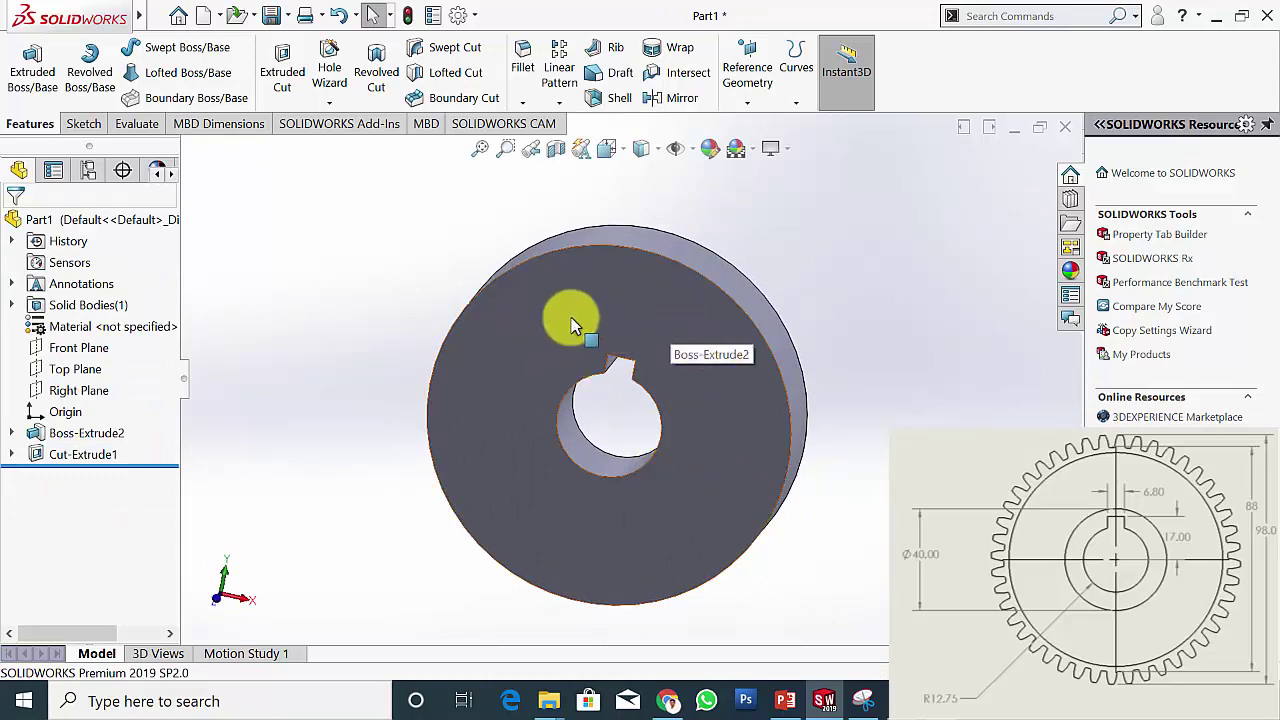
Sketch a 40 mm diameter circle at the origin on the disc's front face
click(692, 378)
click(769, 364)
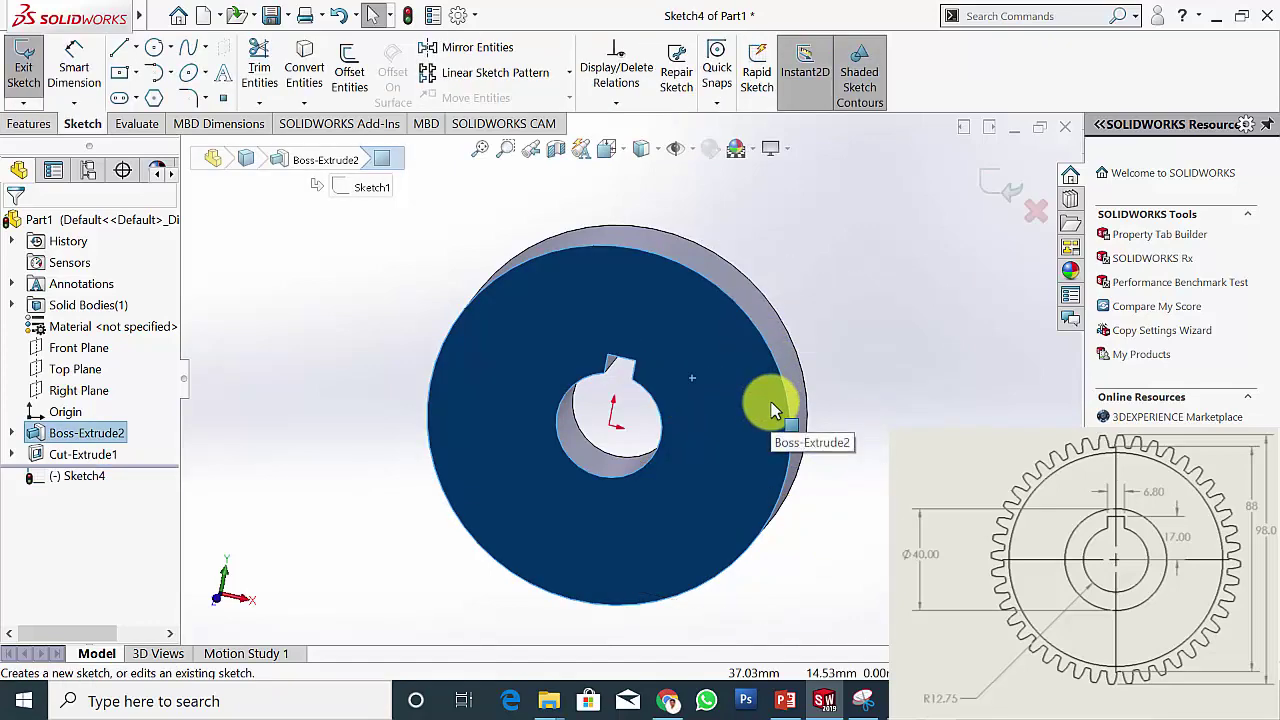
click(354, 277)
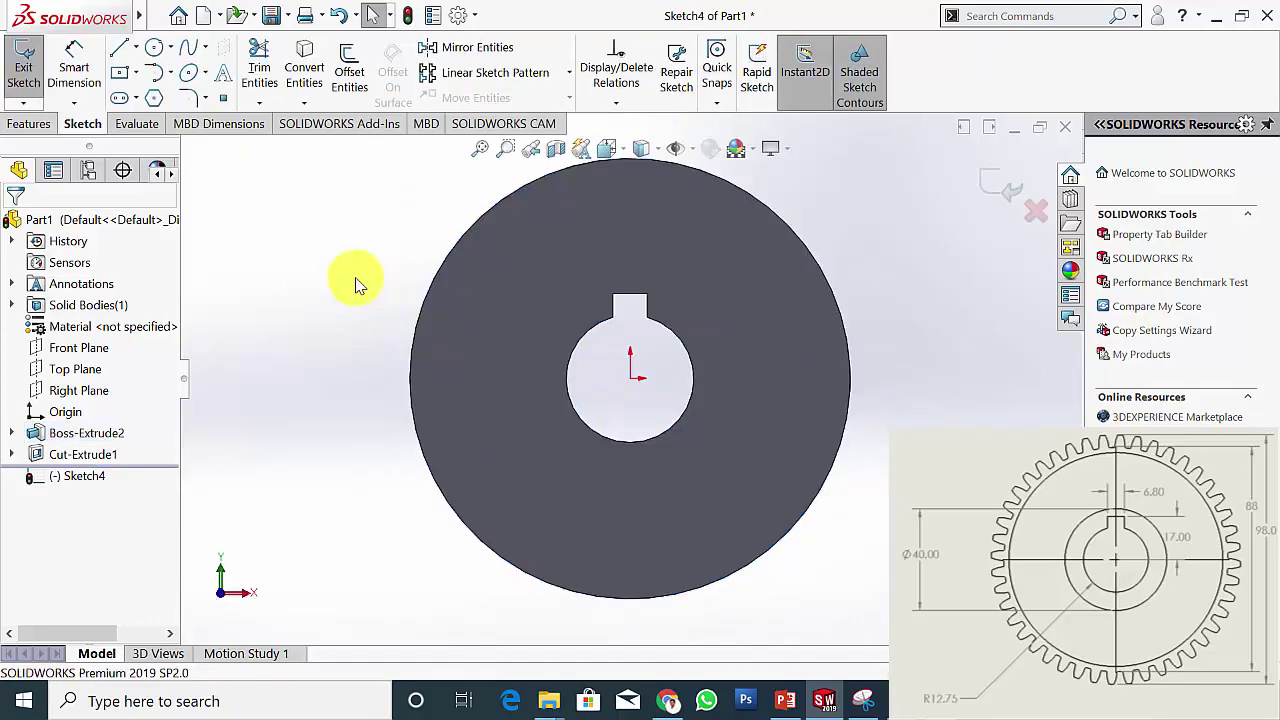
click(154, 47)
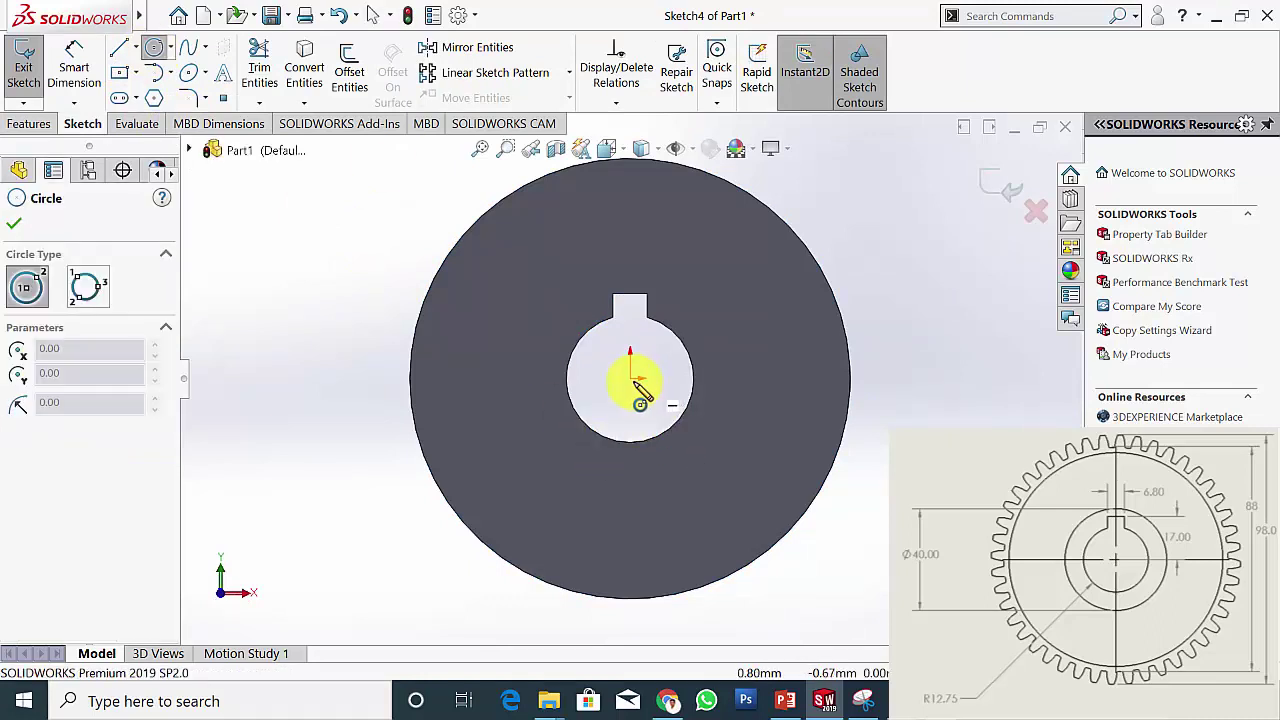
drag(630, 378, 712, 437)
click(27, 228)
click(74, 67)
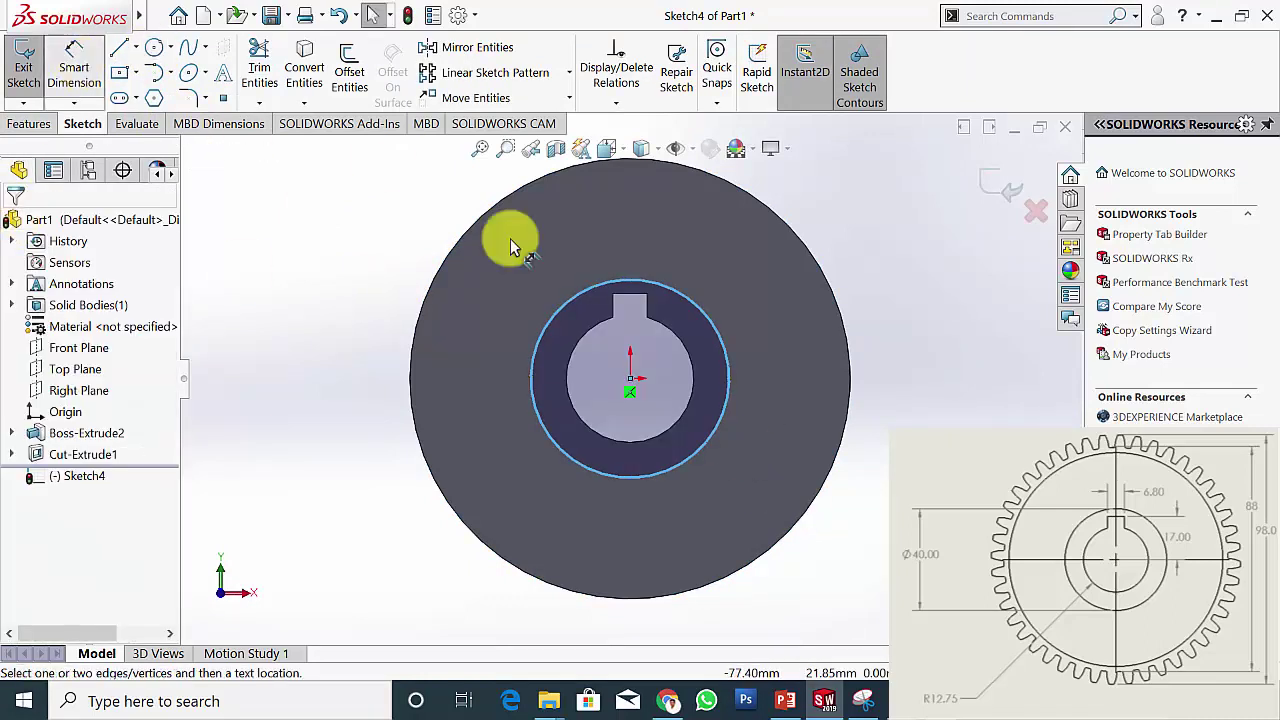
click(726, 375)
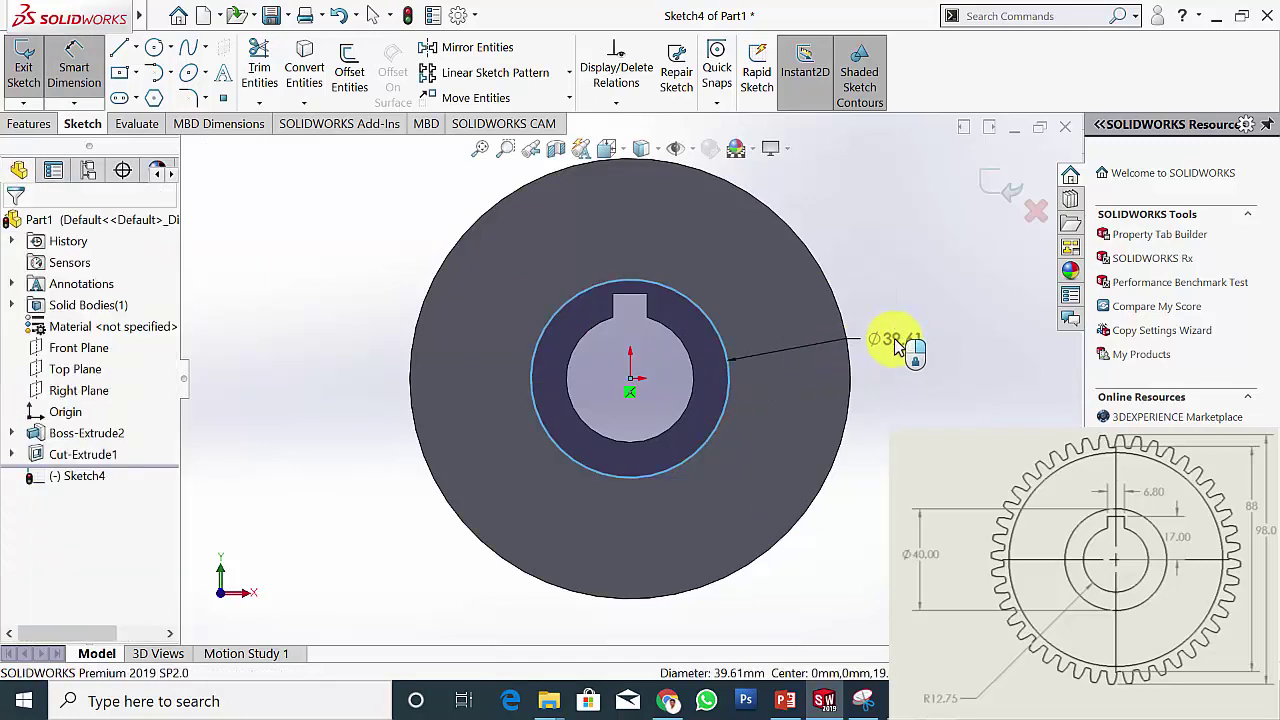
click(896, 343)
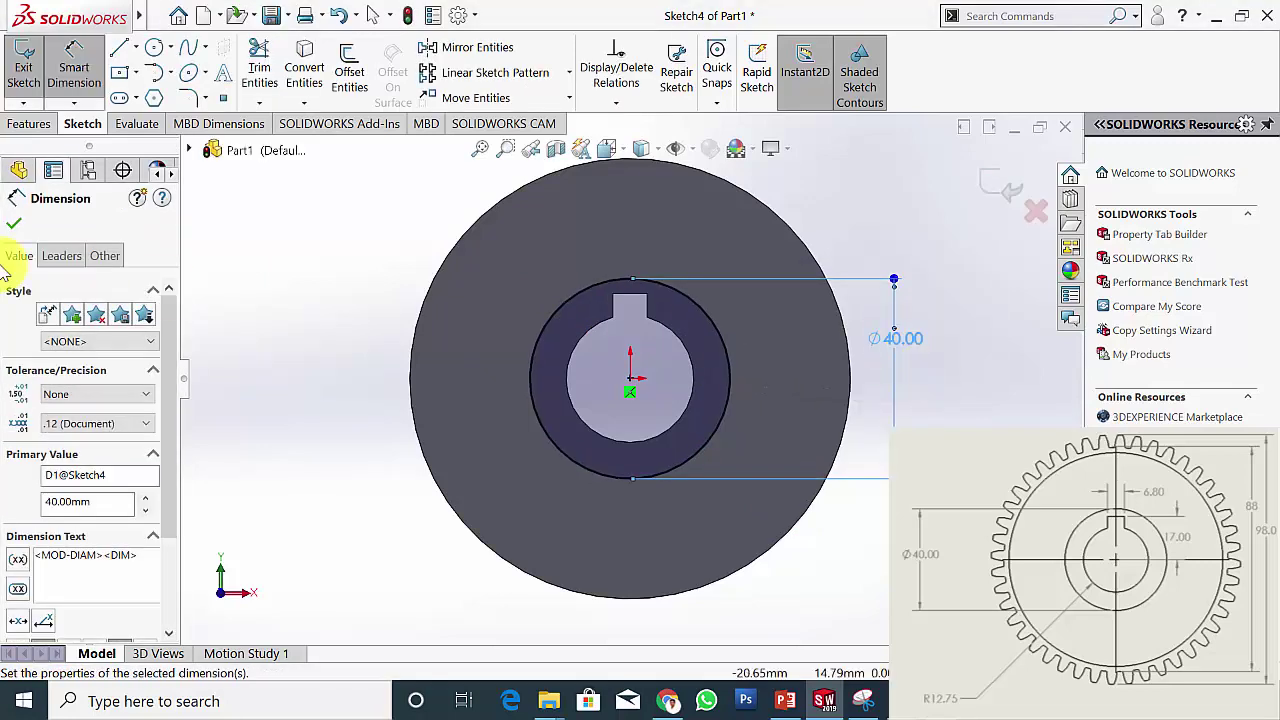
click(22, 232)
Add a larger concentric circle dimensioned 2 mm inside the disc's outer edge
click(154, 47)
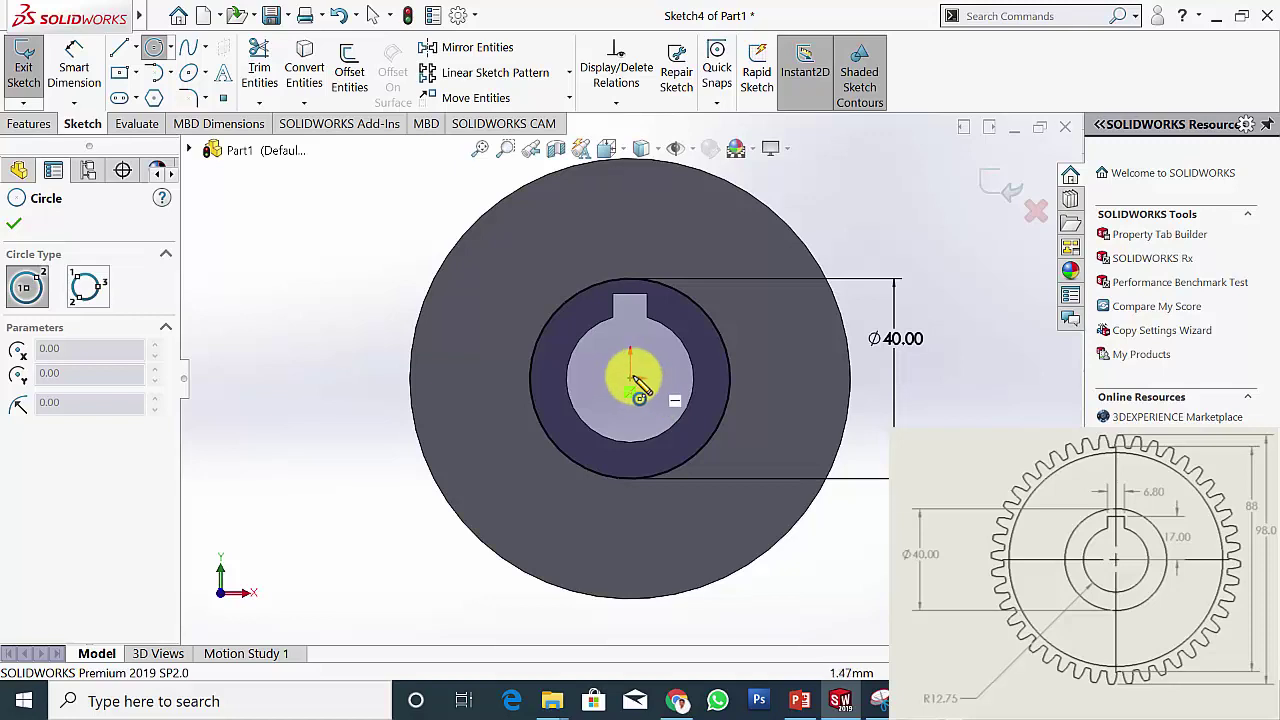
drag(630, 379, 714, 214)
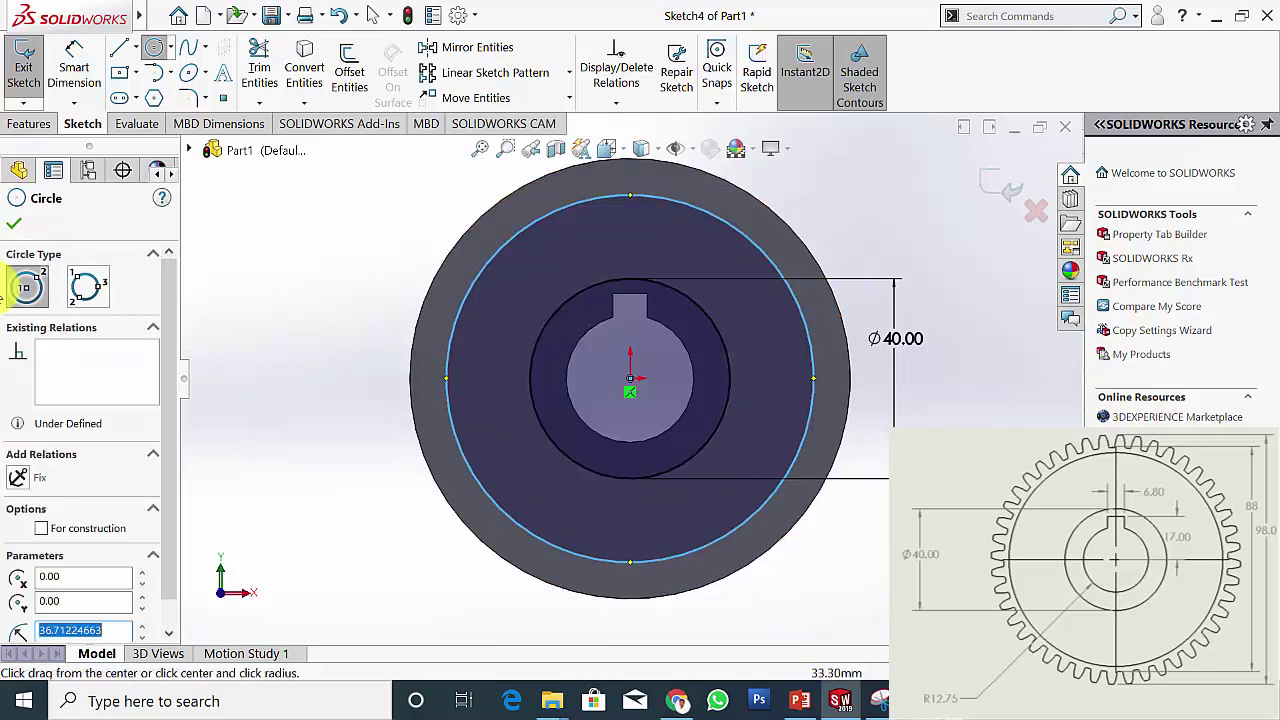
click(25, 236)
click(74, 68)
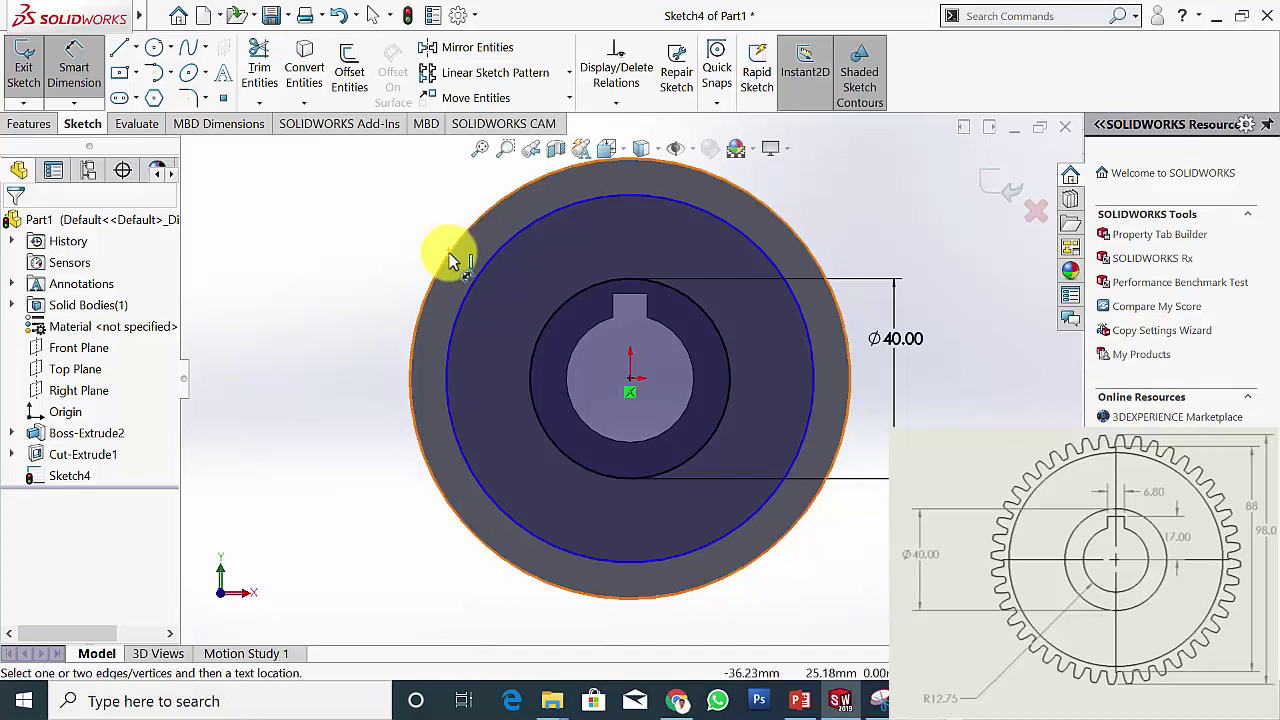
click(449, 252)
click(478, 270)
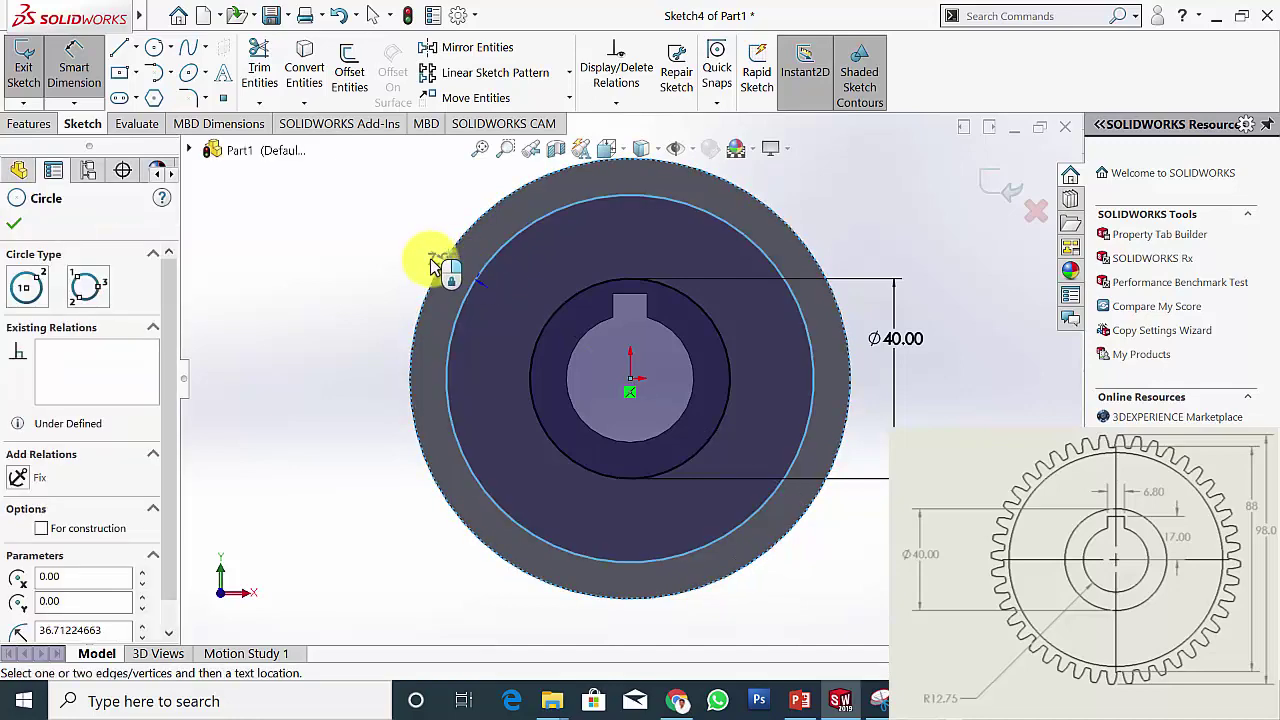
click(400, 240)
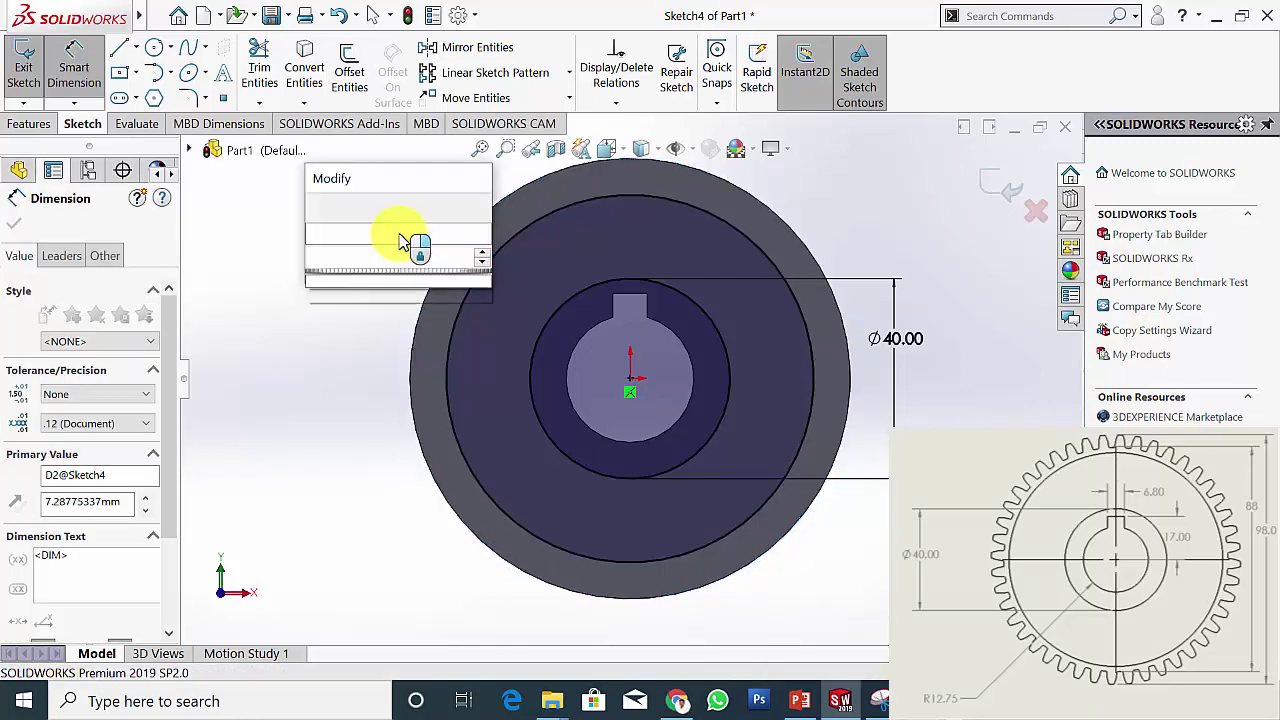
text(2)
key(Return)
click(12, 228)
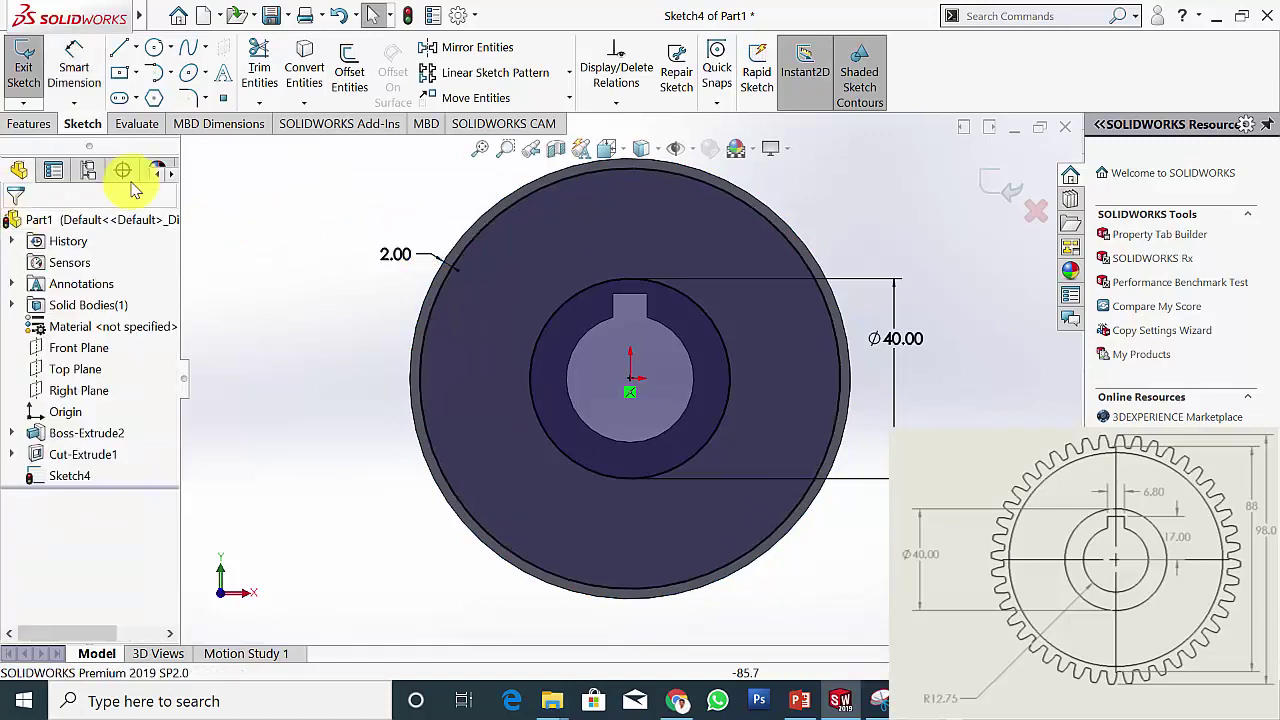
click(22, 123)
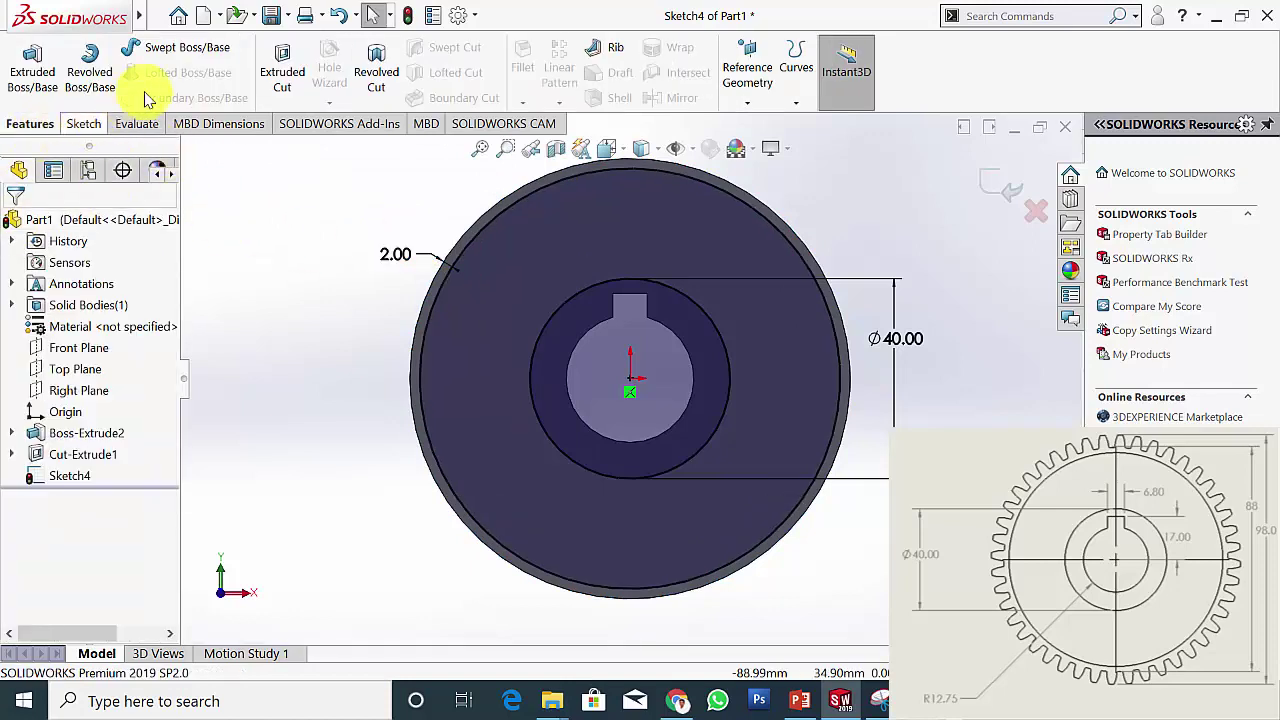
Cut the ring between the circles 5 mm deep as a blind extruded cut
click(282, 70)
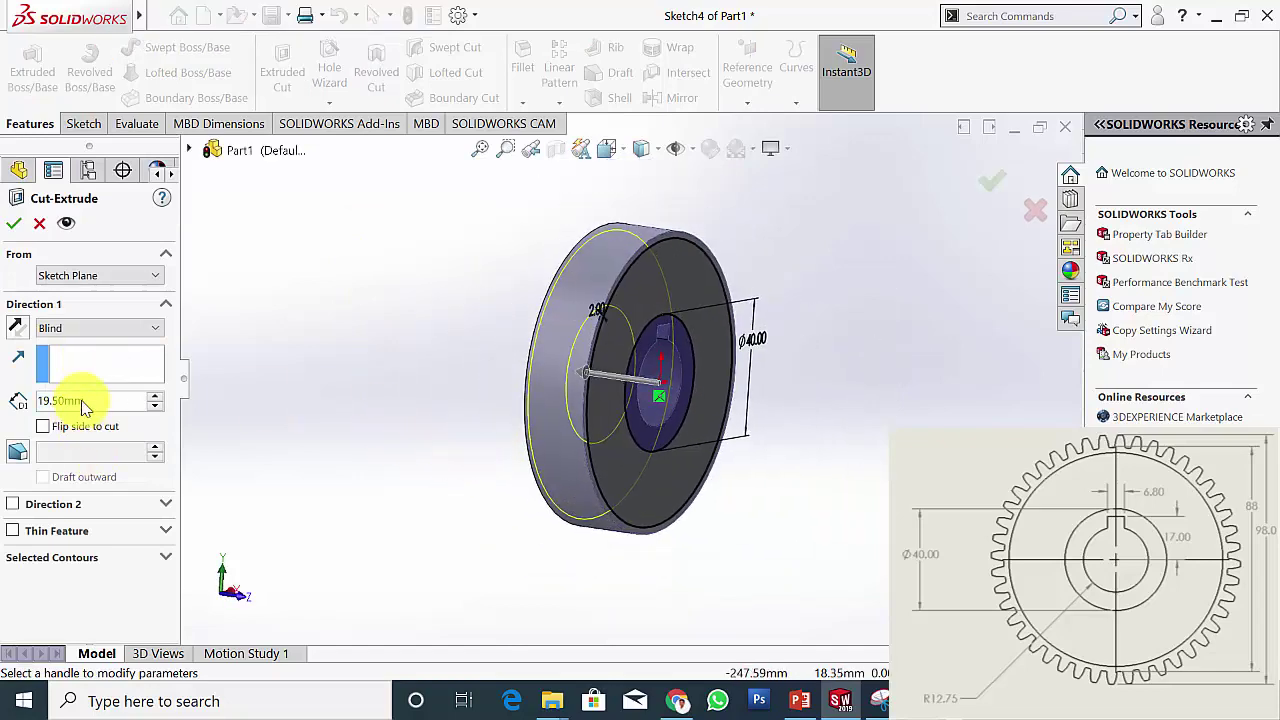
drag(100, 401, 3, 397)
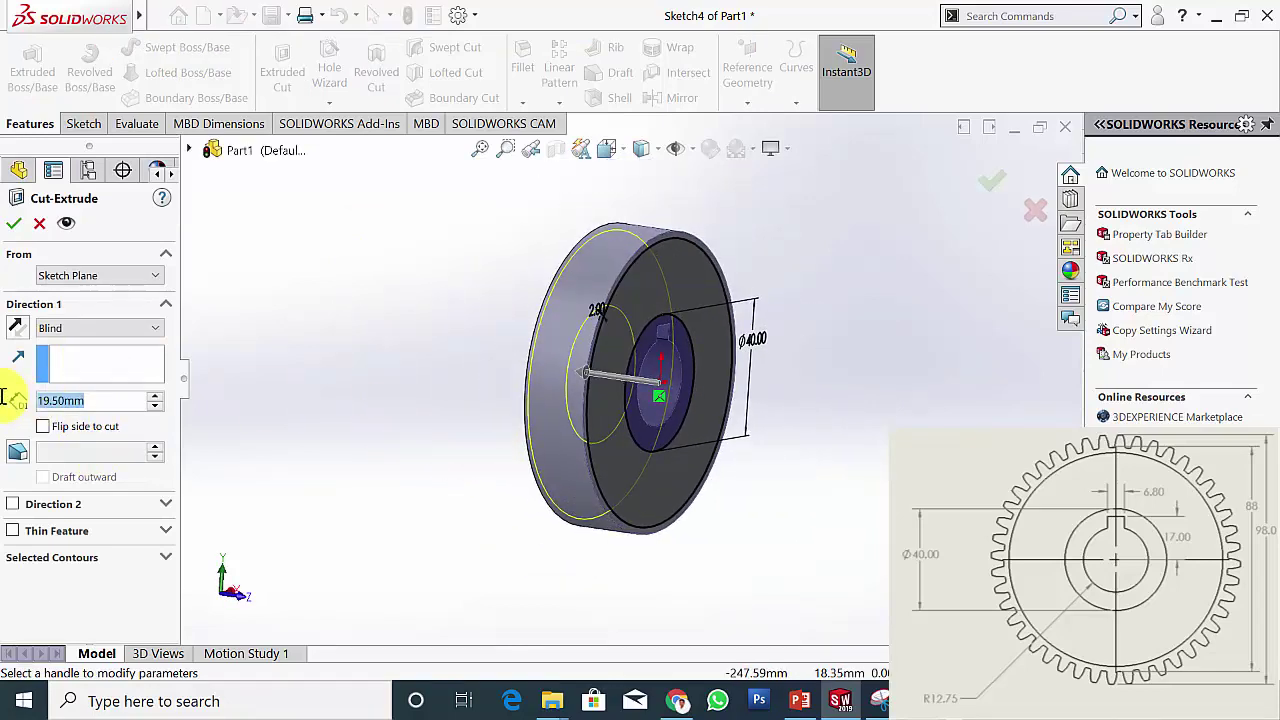
text(5)
key(Return)
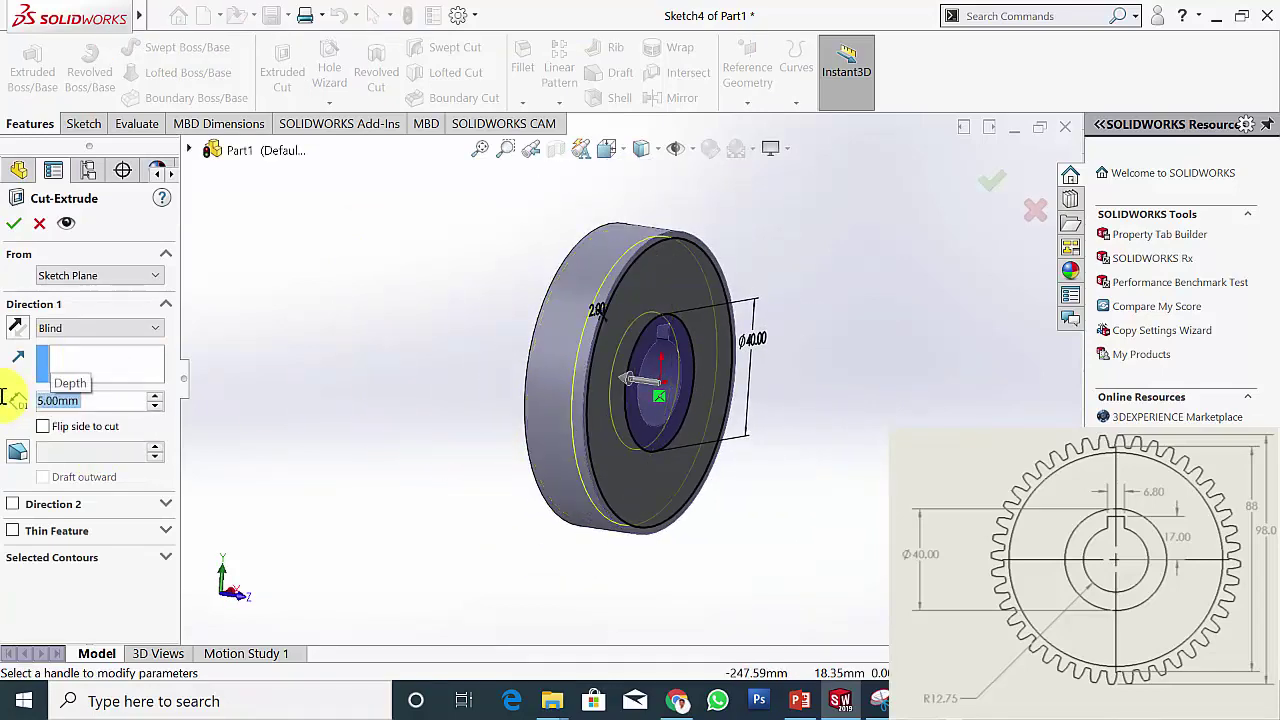
click(12, 224)
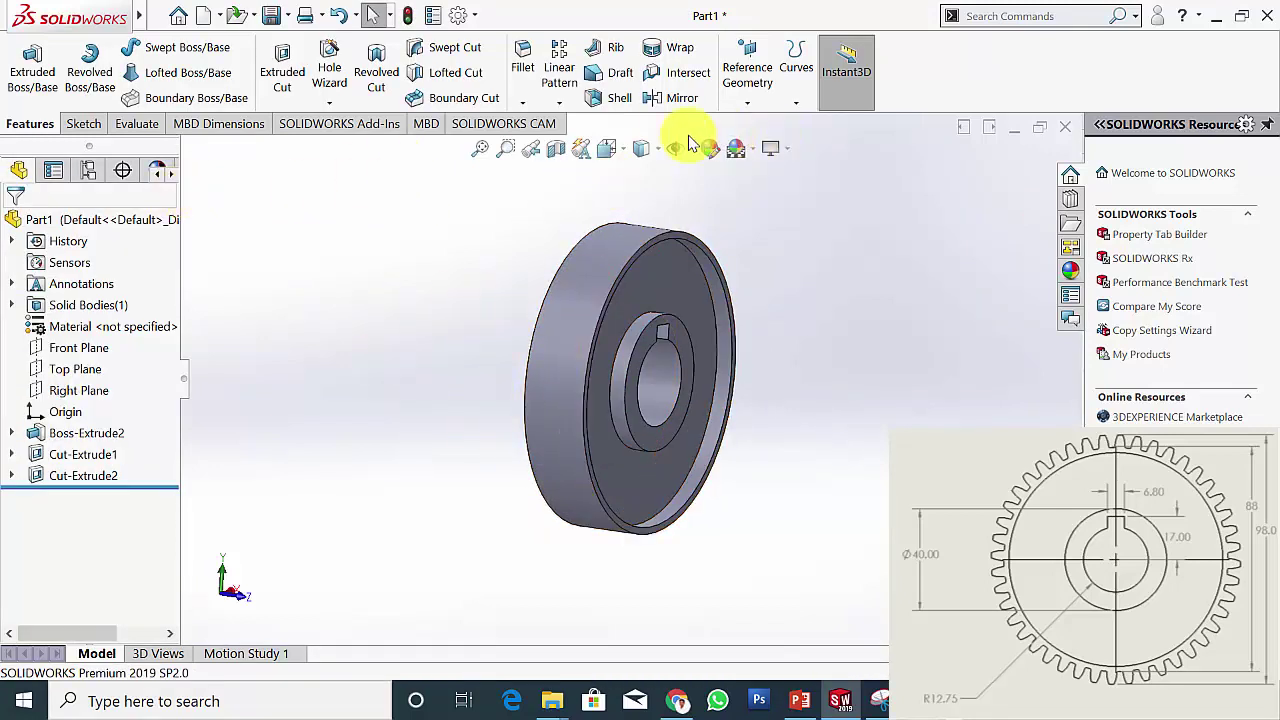
Create Plane1 as a mid plane between the disc's two faces
click(746, 102)
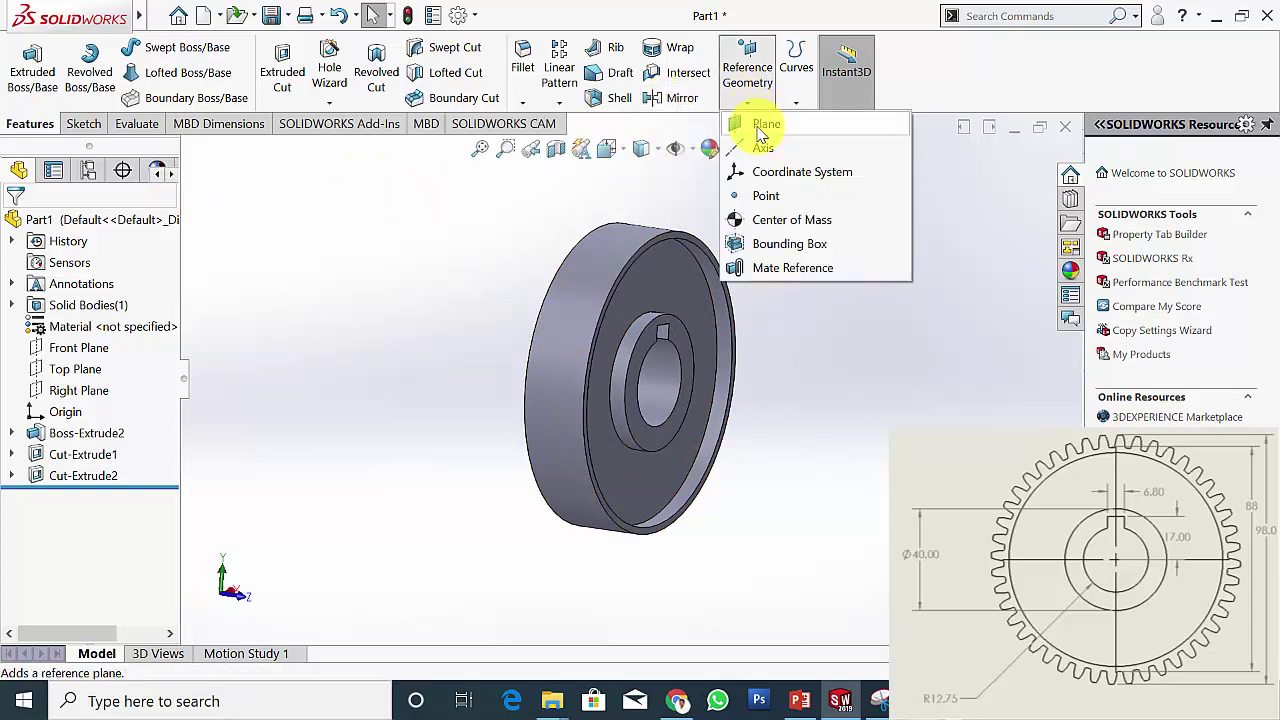
click(763, 126)
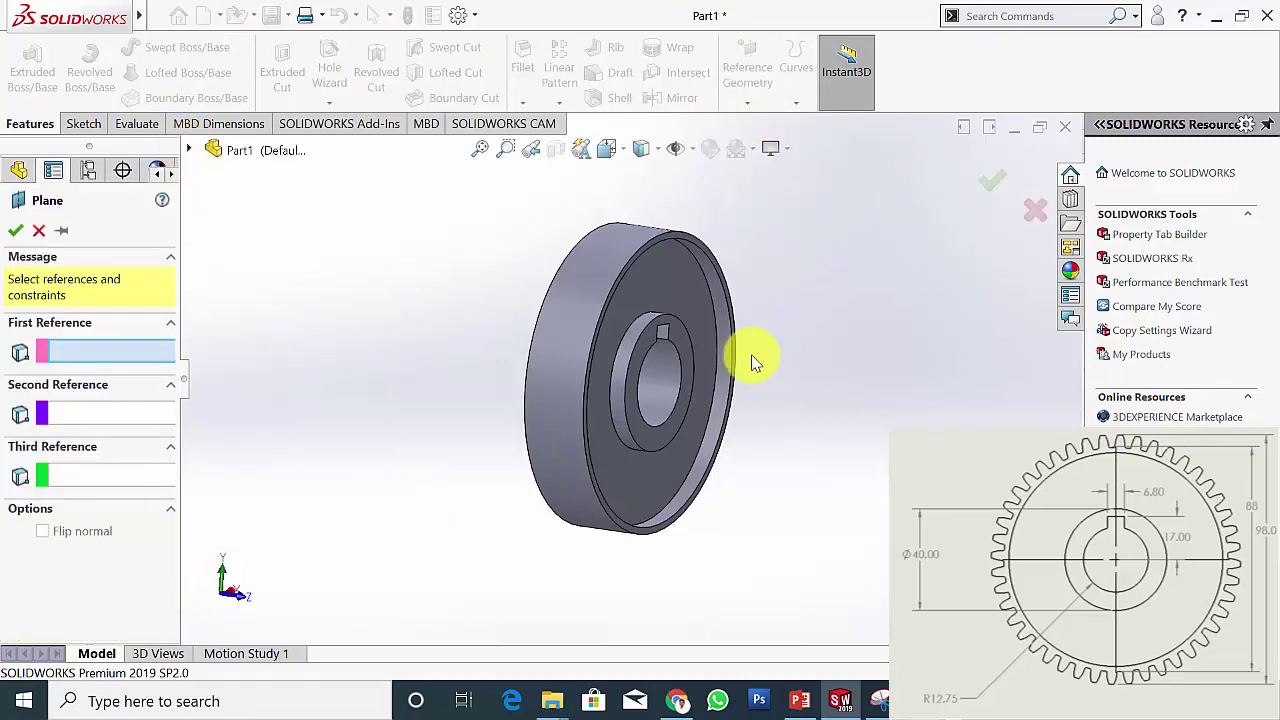
scroll(663, 274, down, 6)
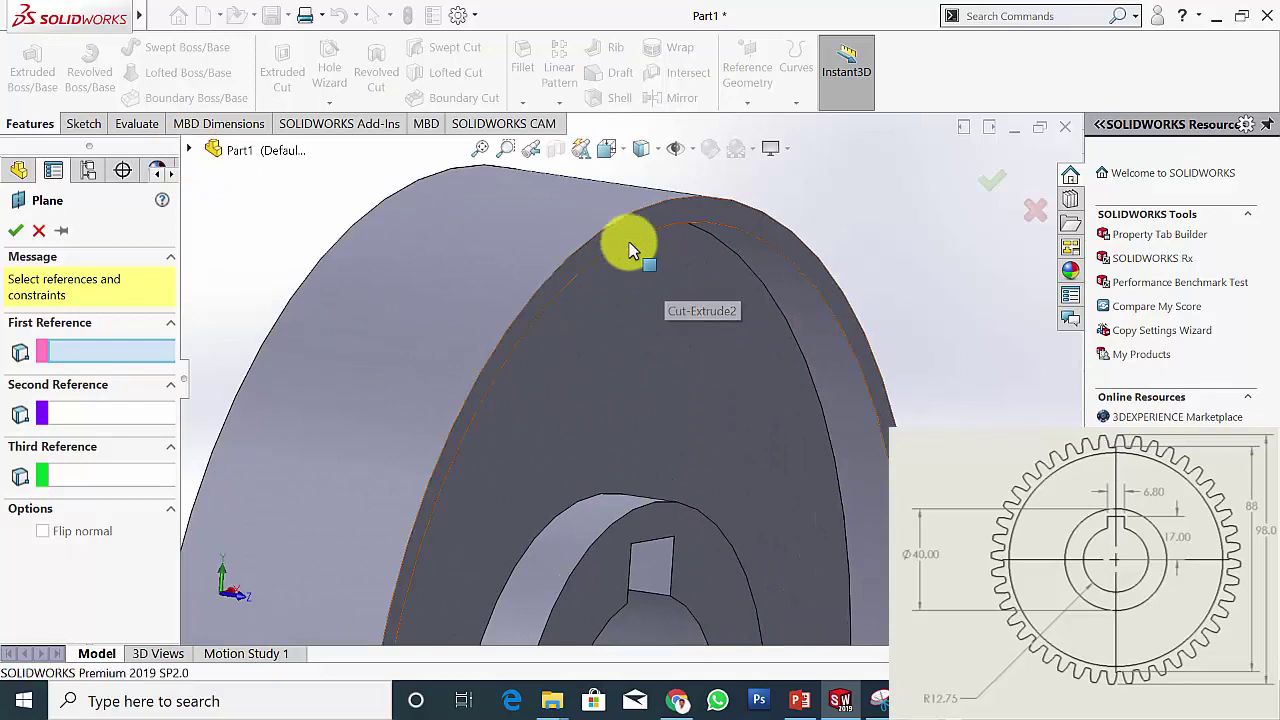
click(630, 242)
scroll(586, 414, up, 5)
middle_drag(586, 414, 596, 386)
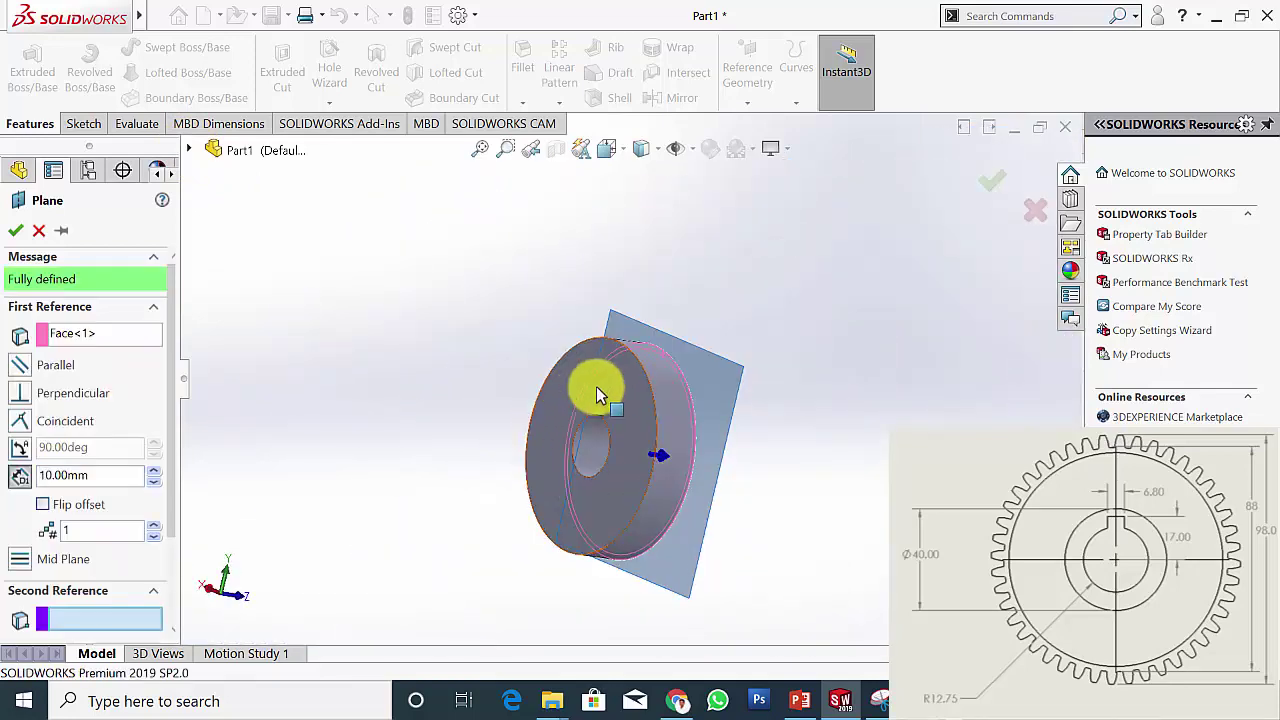
click(598, 385)
click(17, 233)
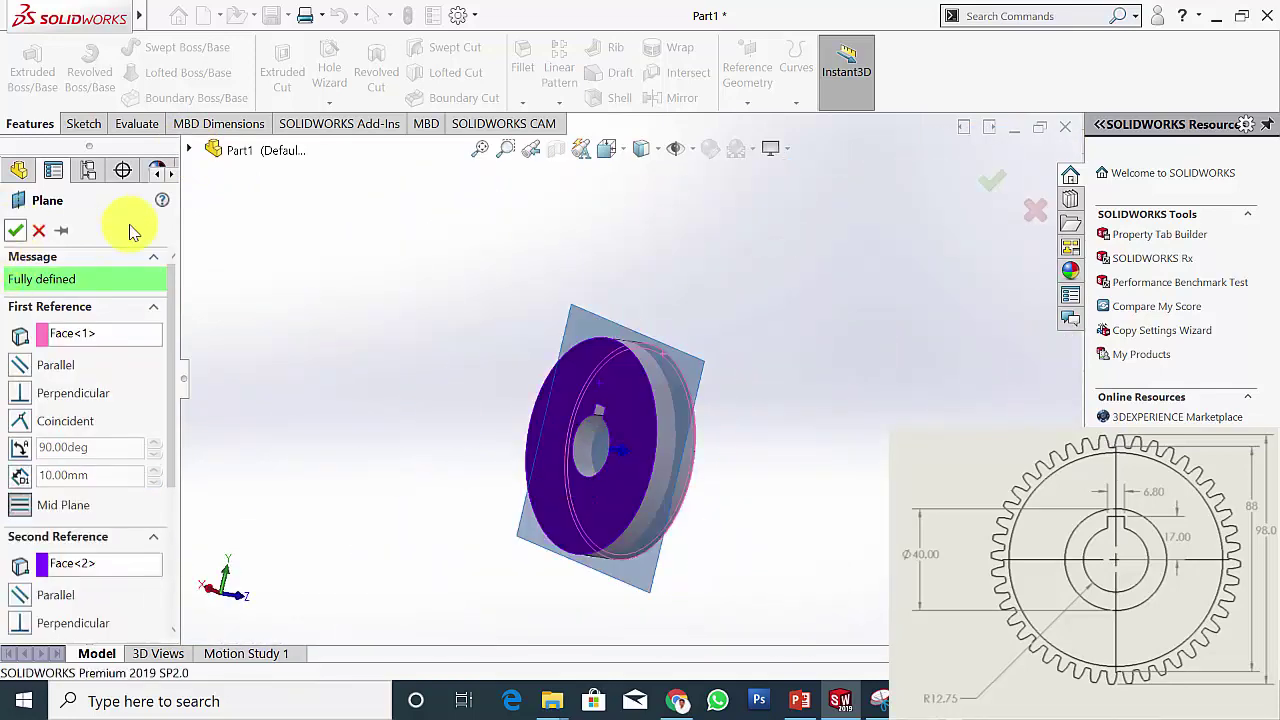
middle_drag(787, 468, 671, 343)
click(672, 100)
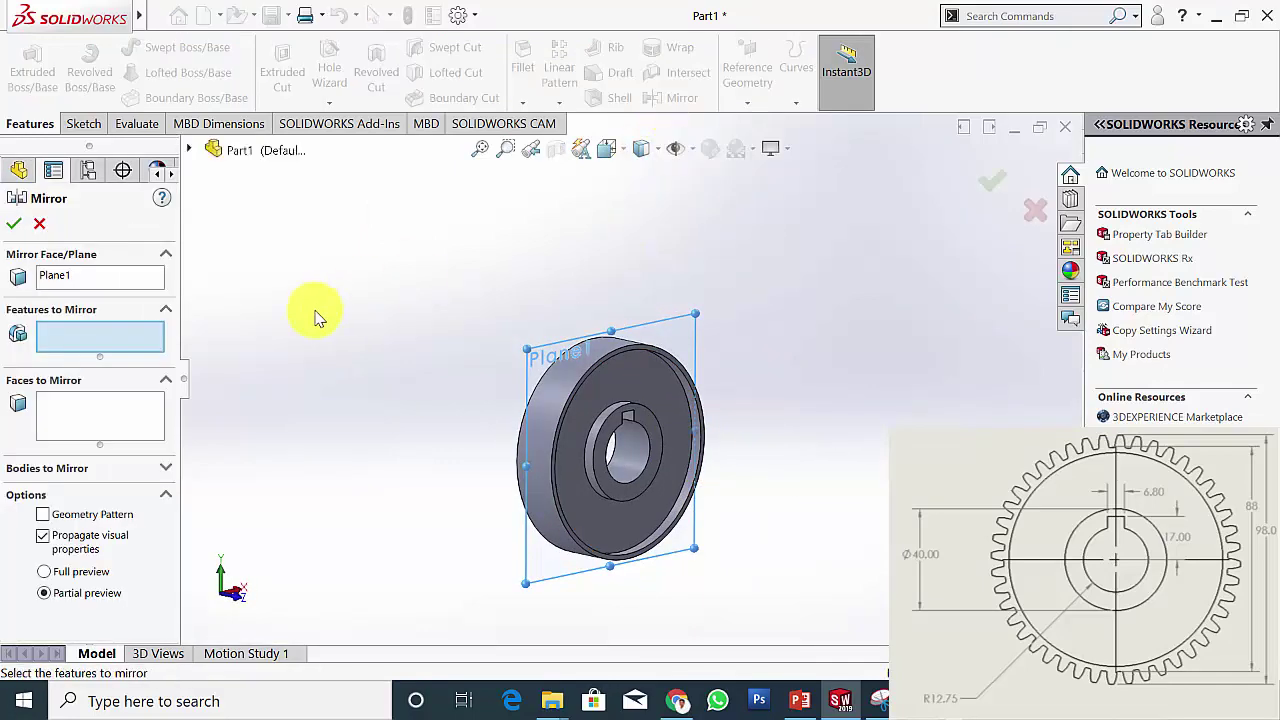
Mirror Cut-Extrude2 across Plane1 to recess the disc's other face
click(72, 279)
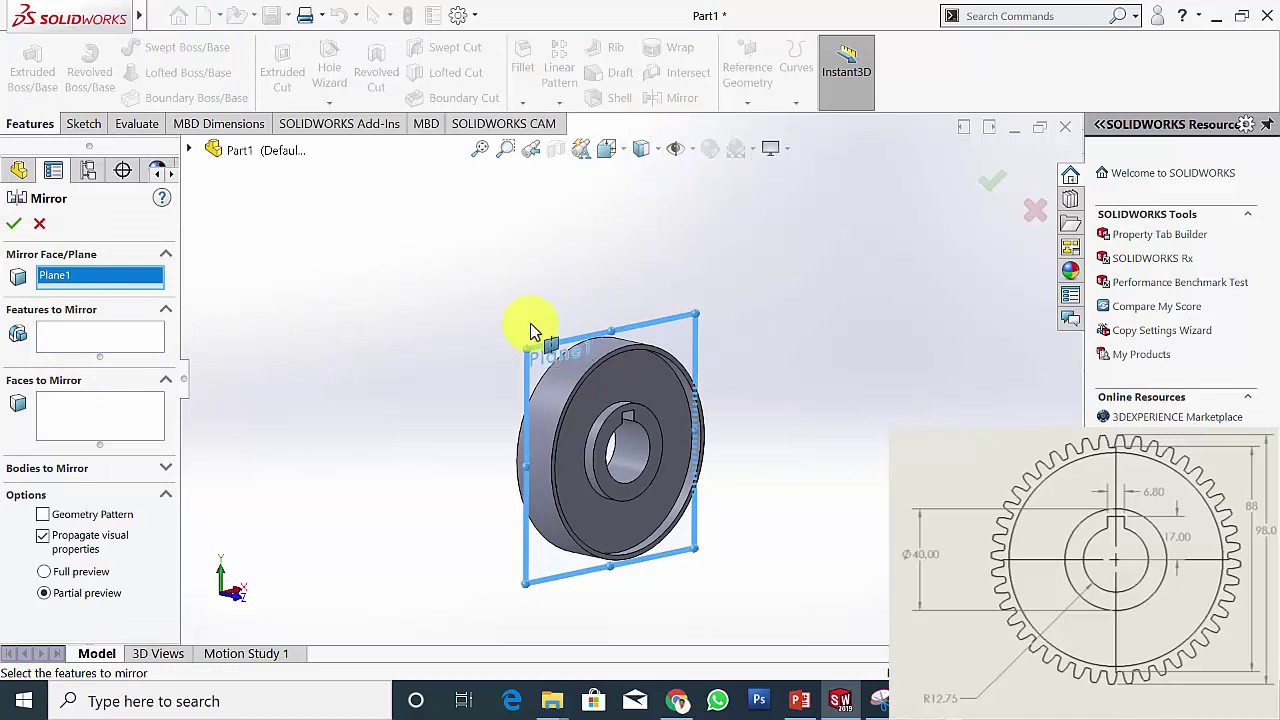
click(68, 345)
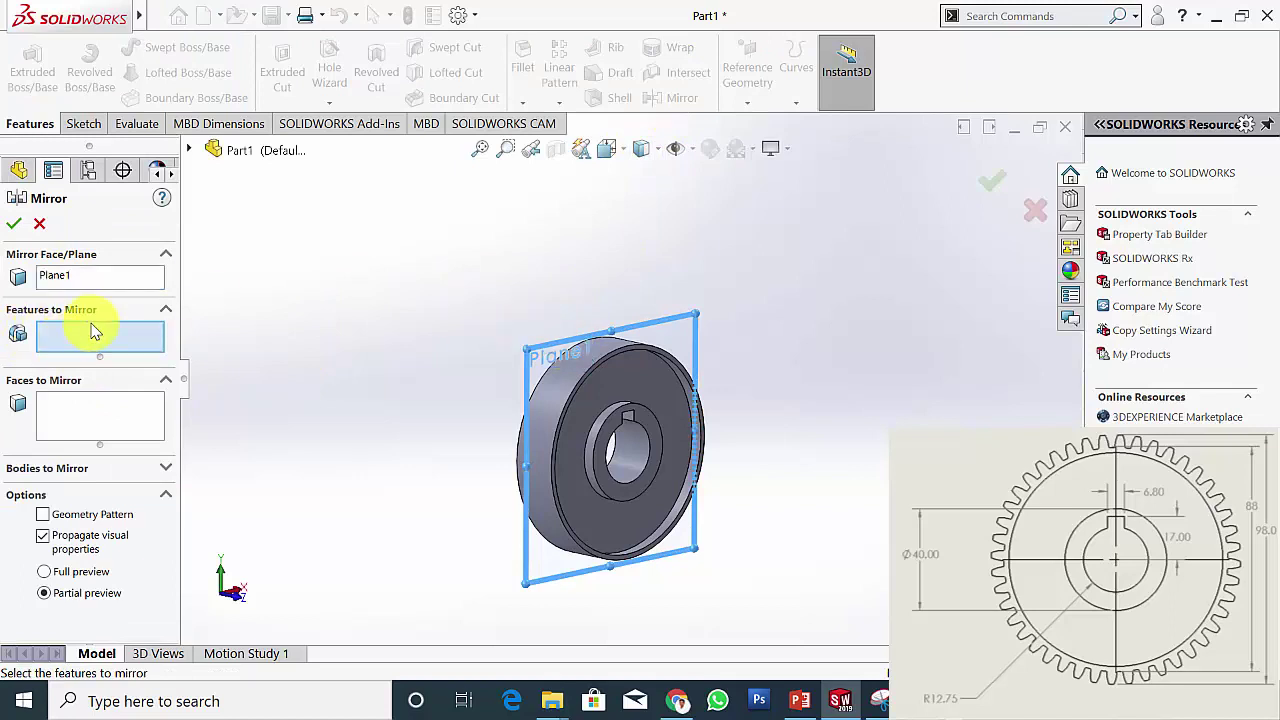
click(190, 150)
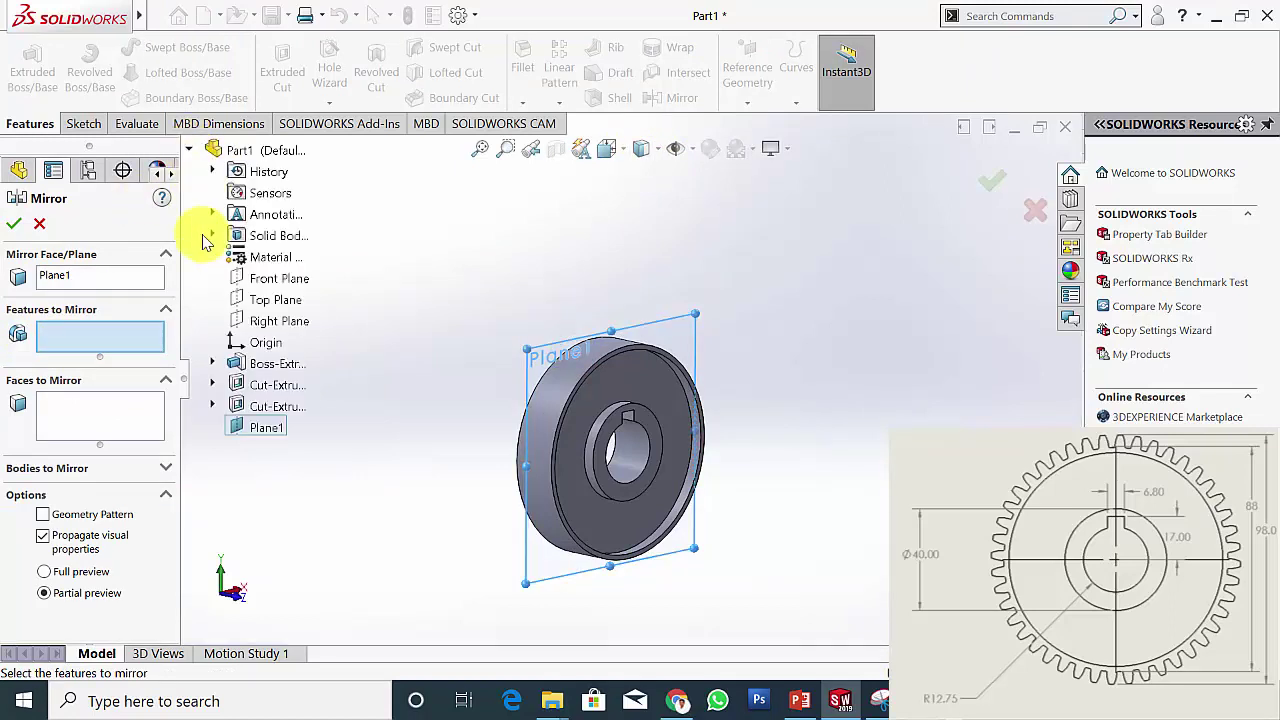
click(295, 407)
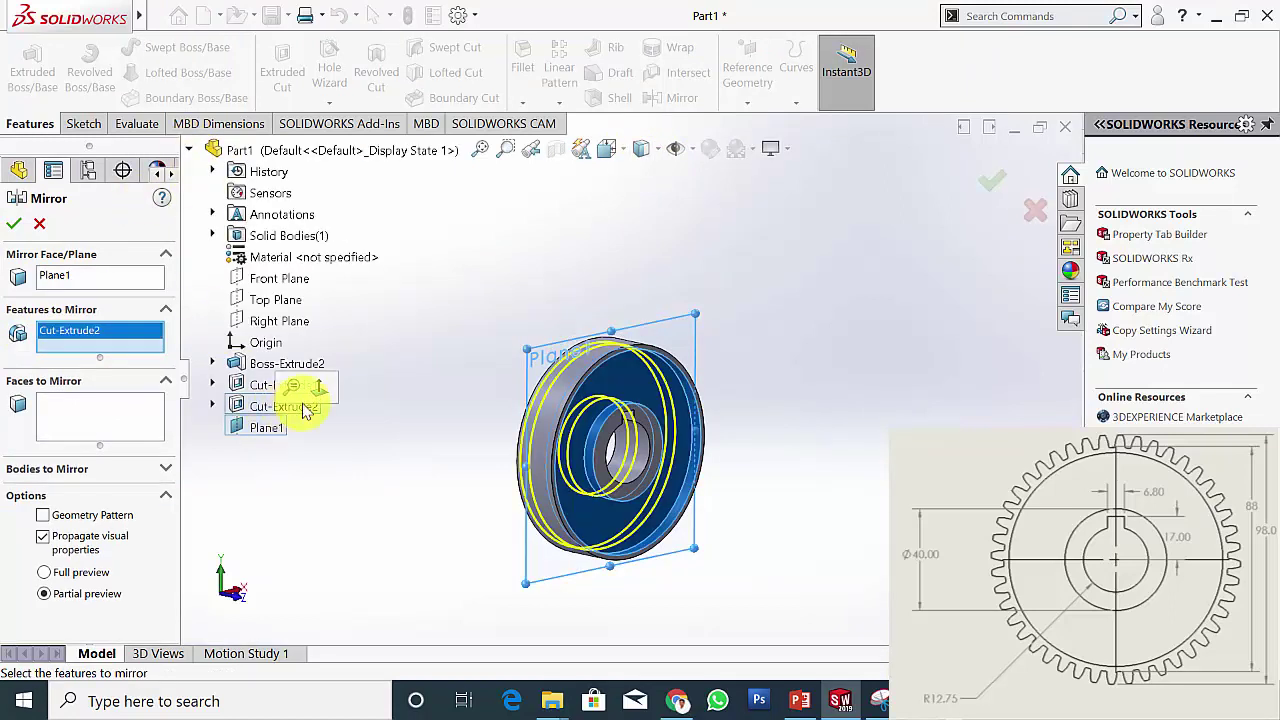
click(16, 226)
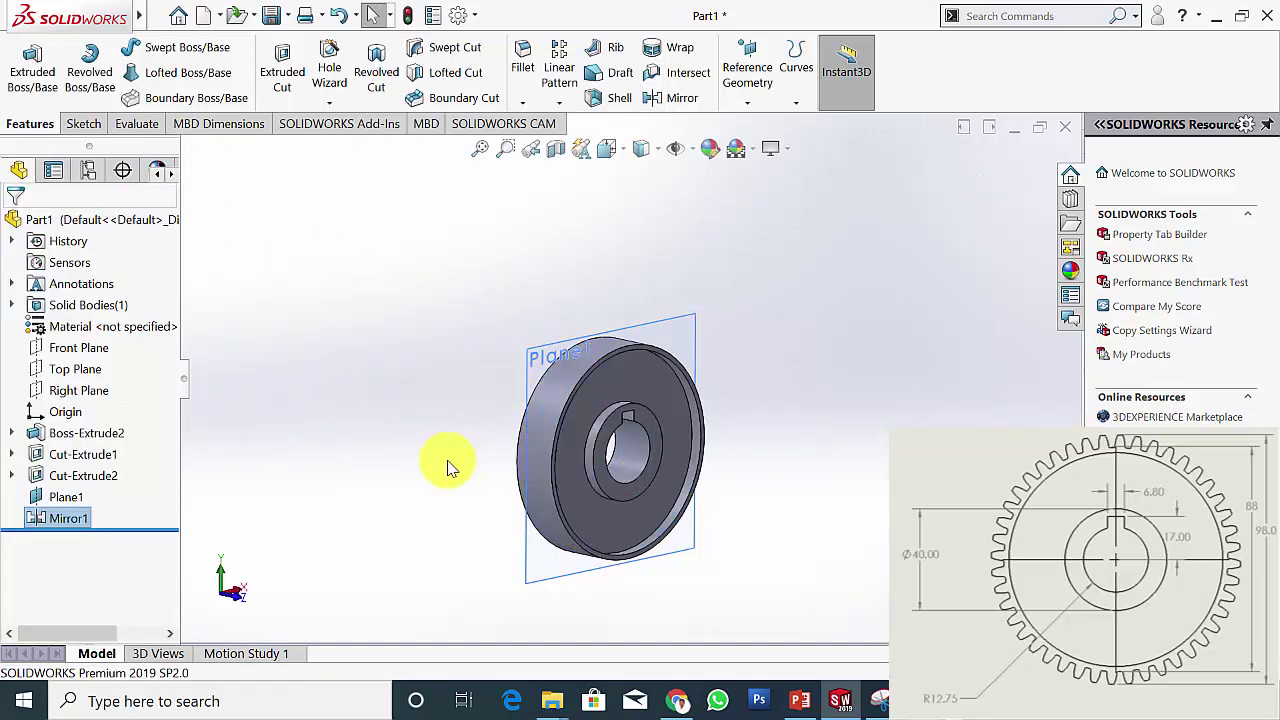
middle_drag(530, 470, 488, 468)
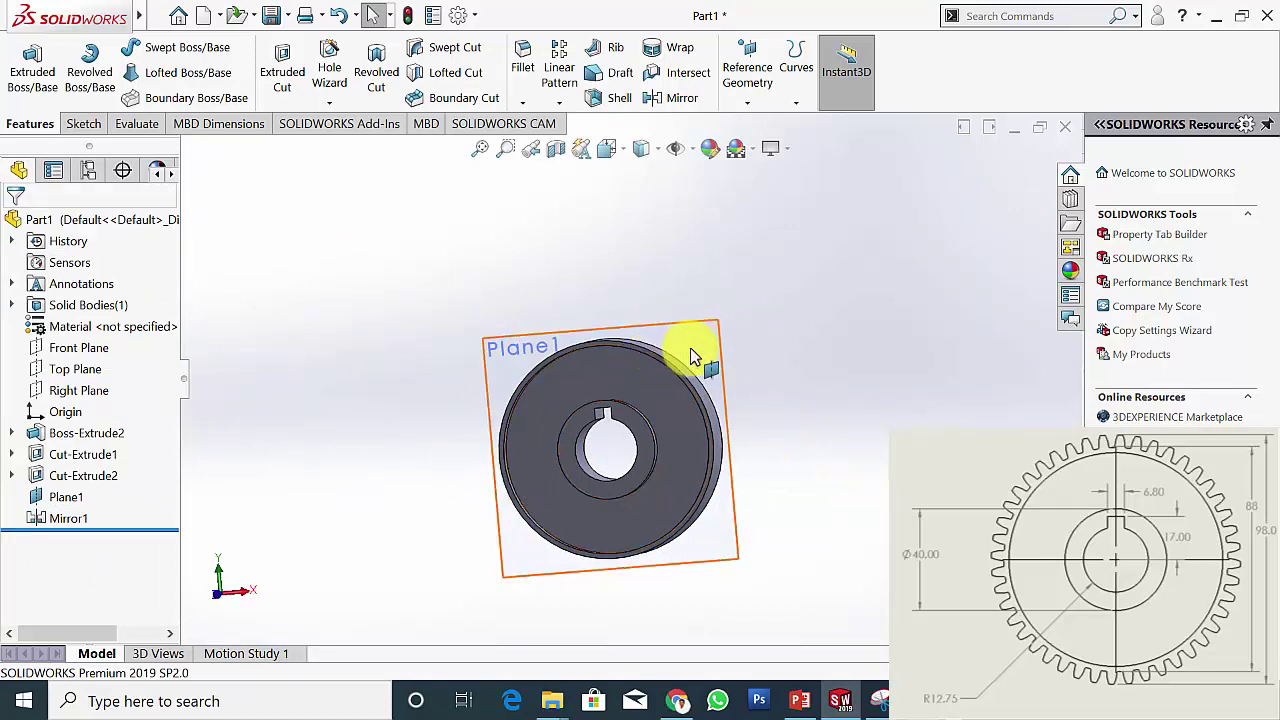
Hide Plane1 and sketch a circle near the disc rim on the Front Plane
click(62, 497)
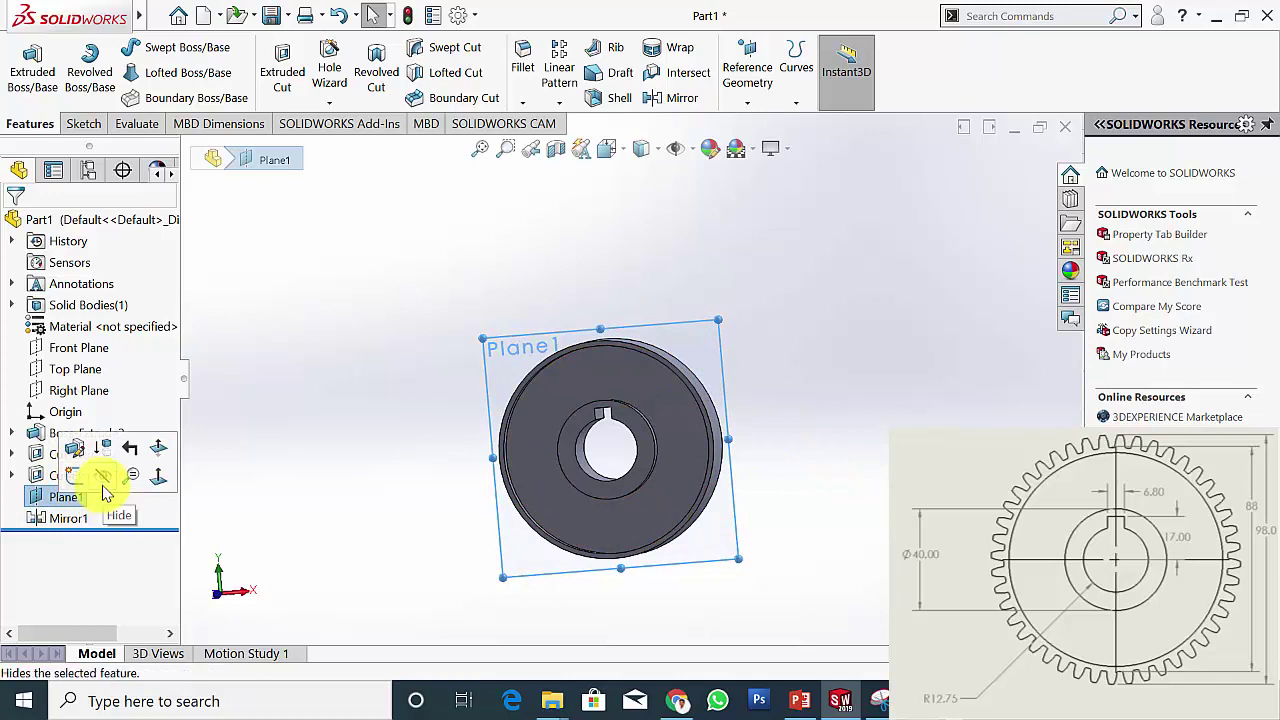
click(104, 480)
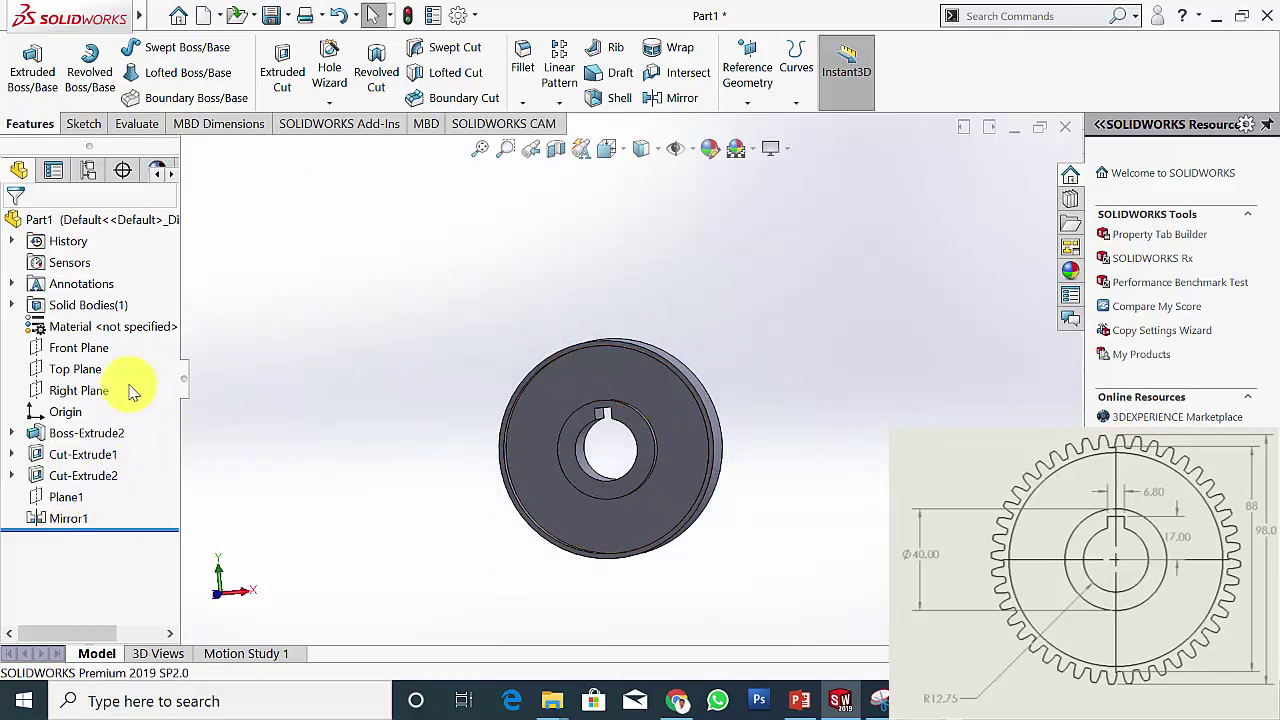
click(80, 348)
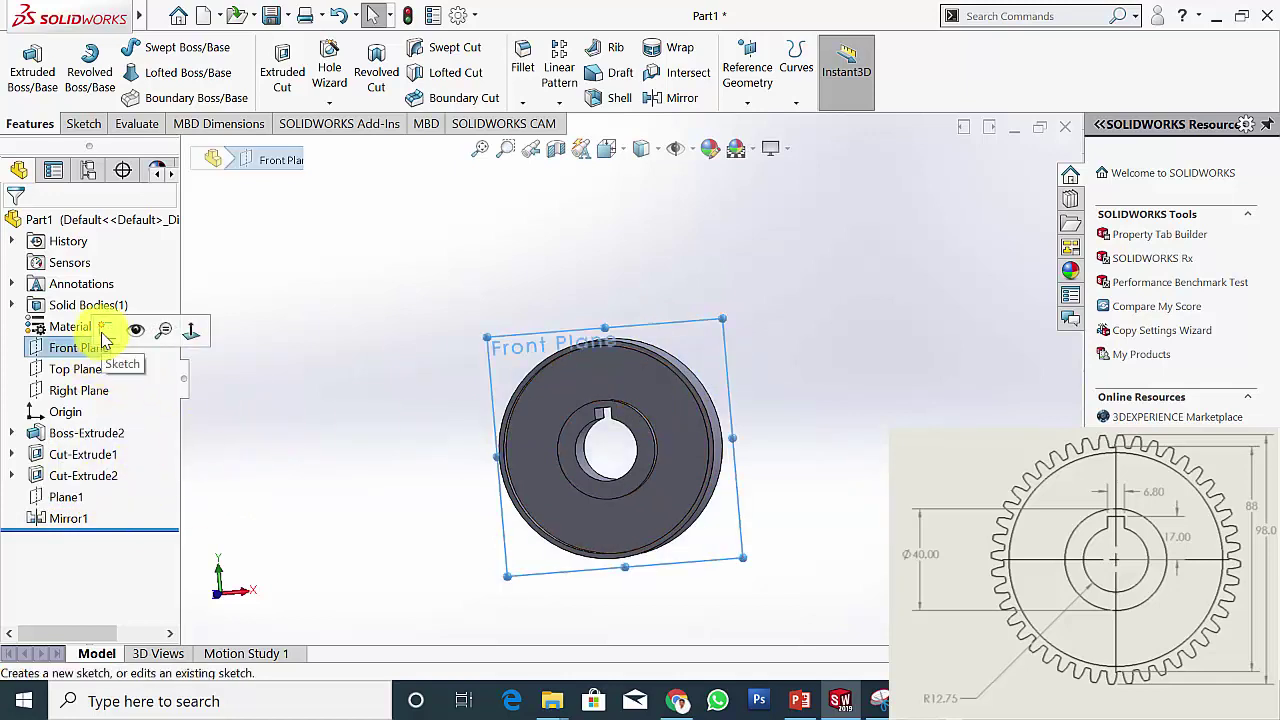
click(104, 340)
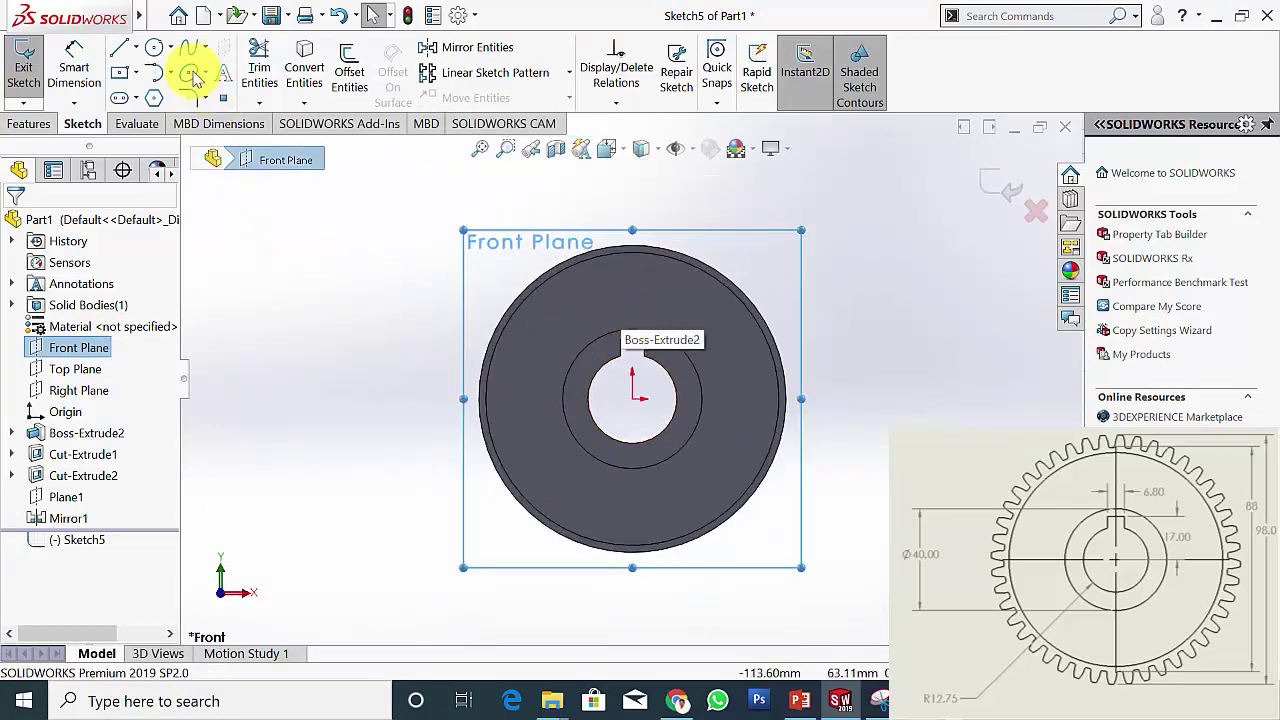
click(157, 50)
click(632, 397)
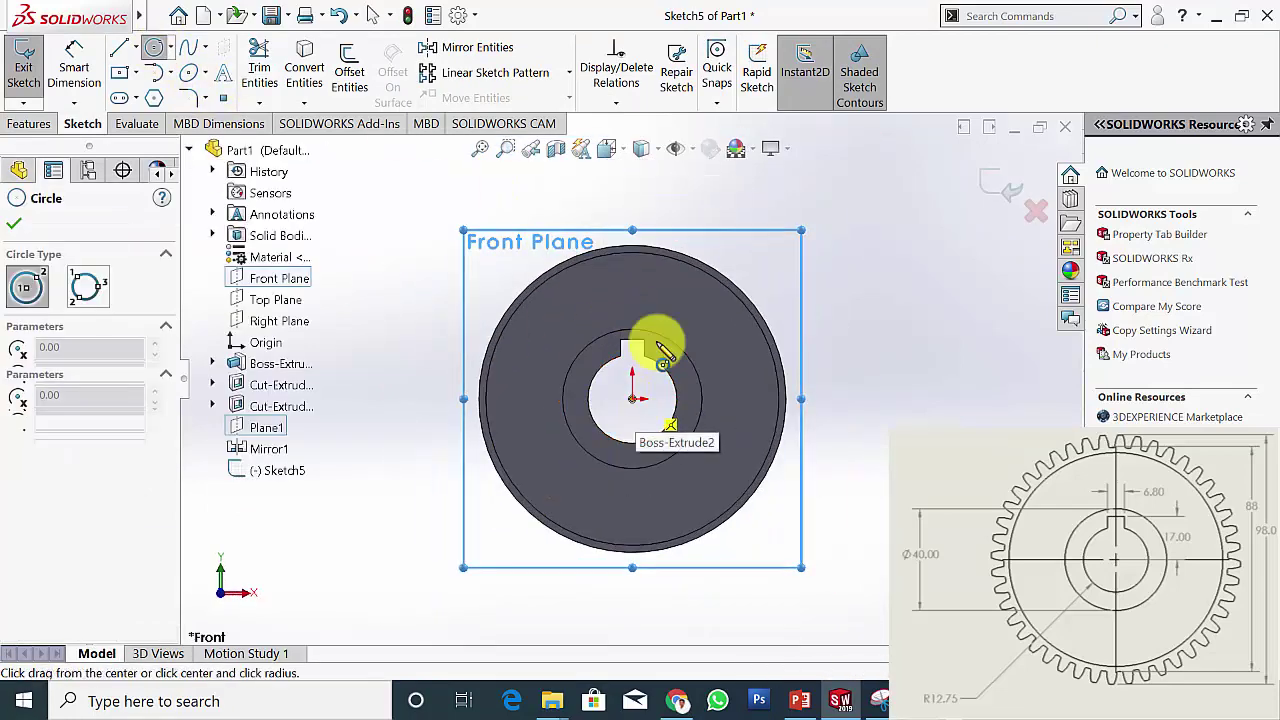
click(715, 242)
click(12, 224)
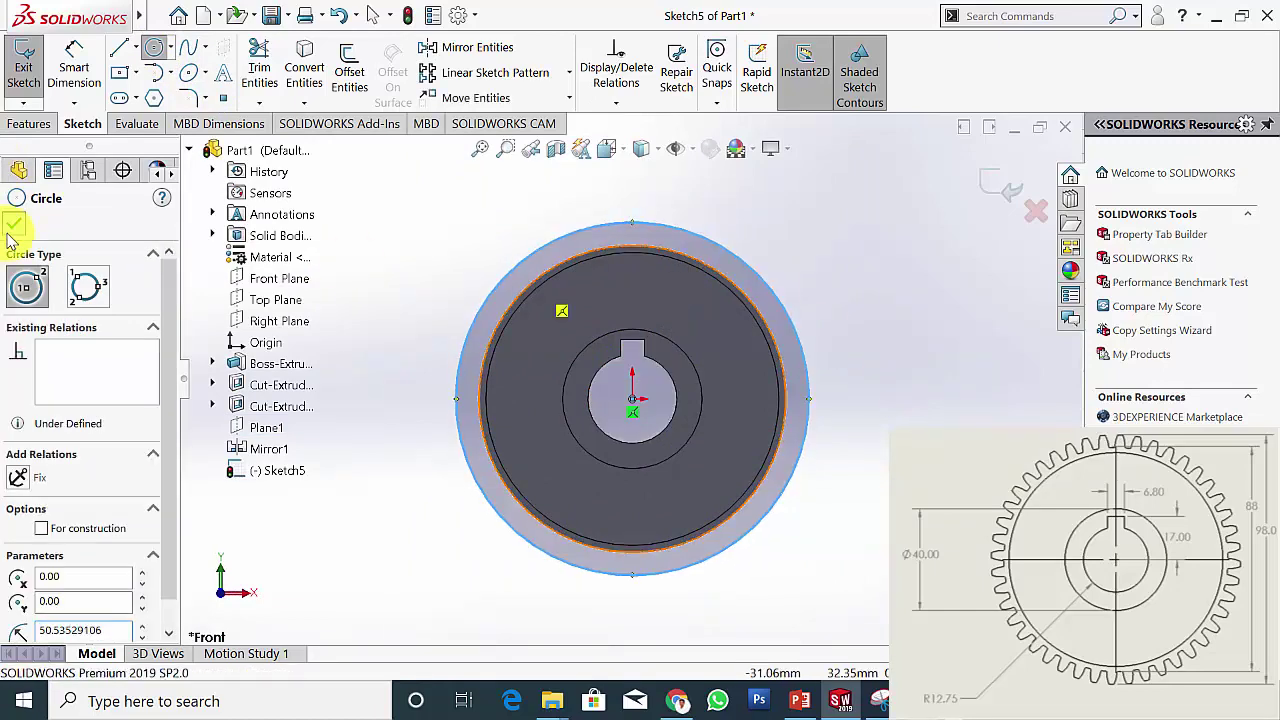
Make the sketched circle coradial with the disc's outer edge
click(76, 64)
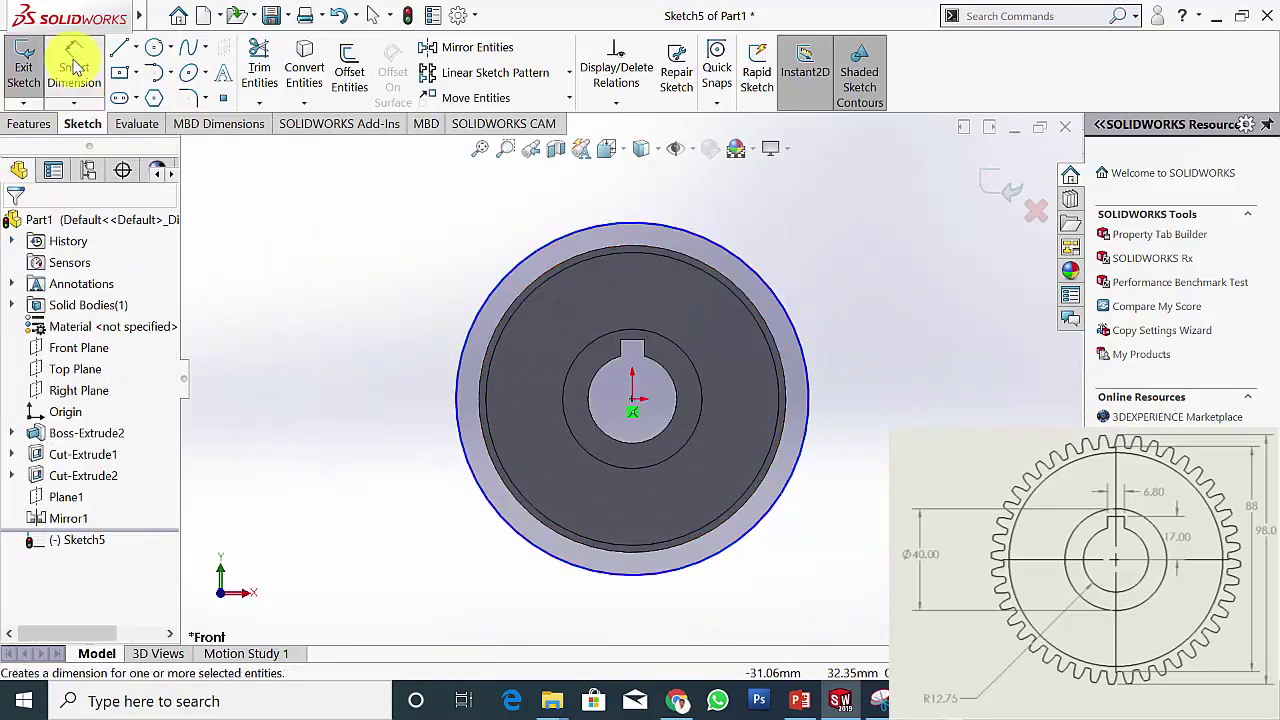
key(Escape)
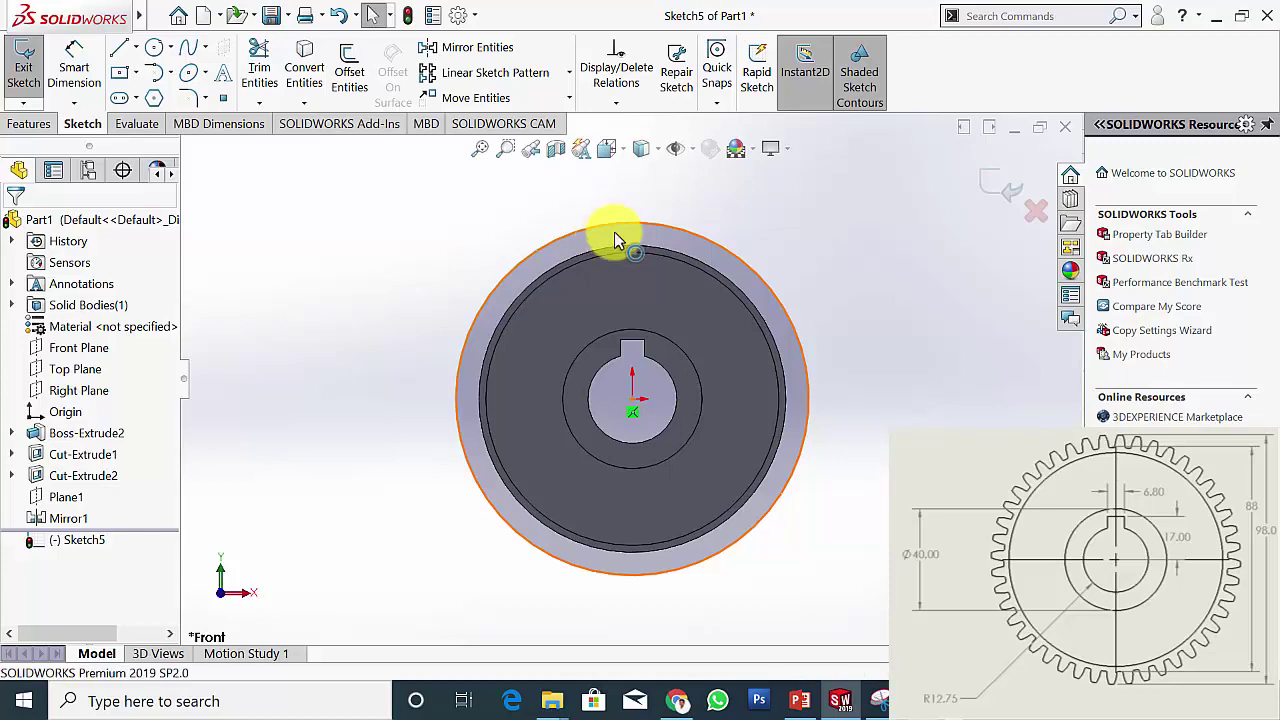
click(620, 242)
key(Escape)
ctrl+click(627, 254)
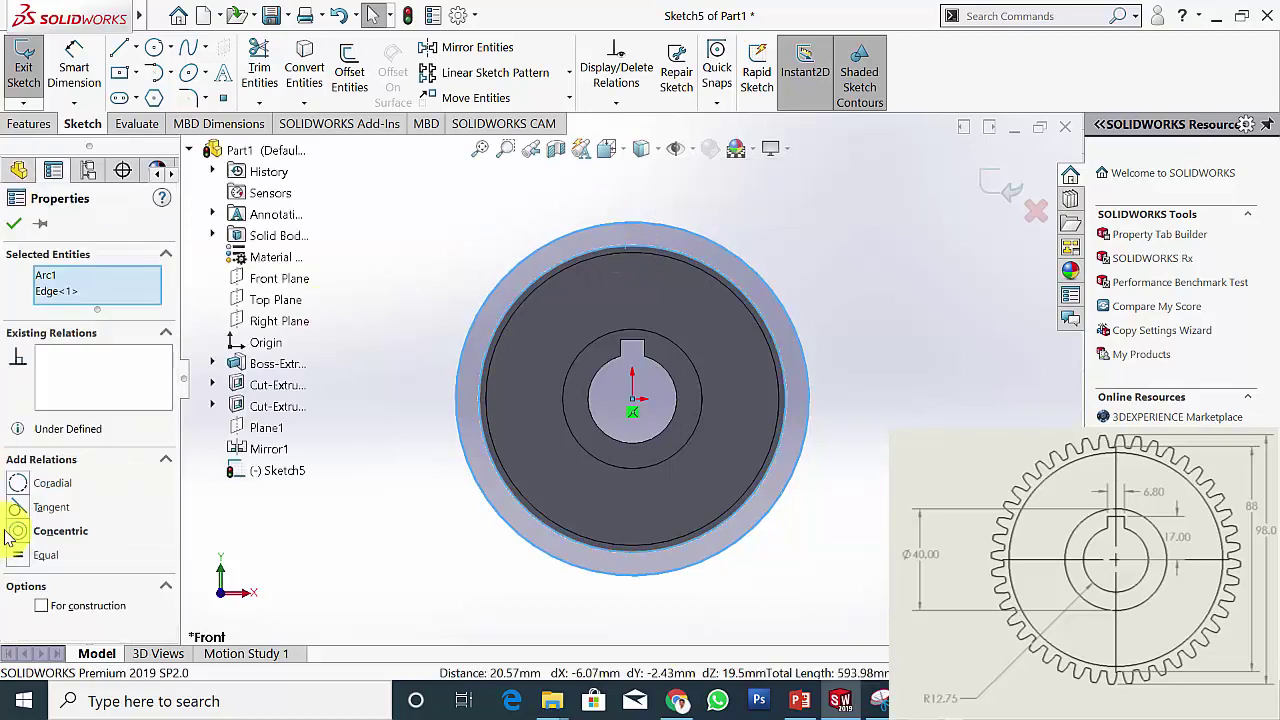
click(22, 484)
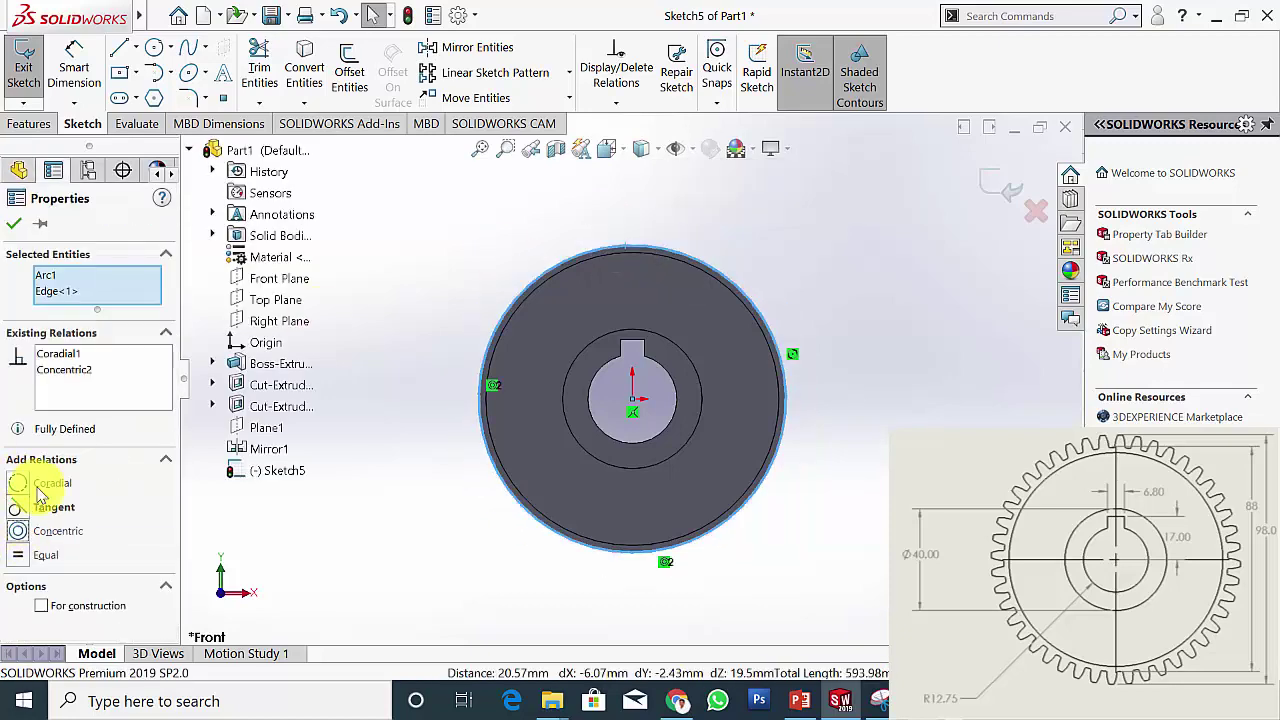
click(13, 225)
Add a concentric circle outside the disc and dimension it to Ø98
click(154, 47)
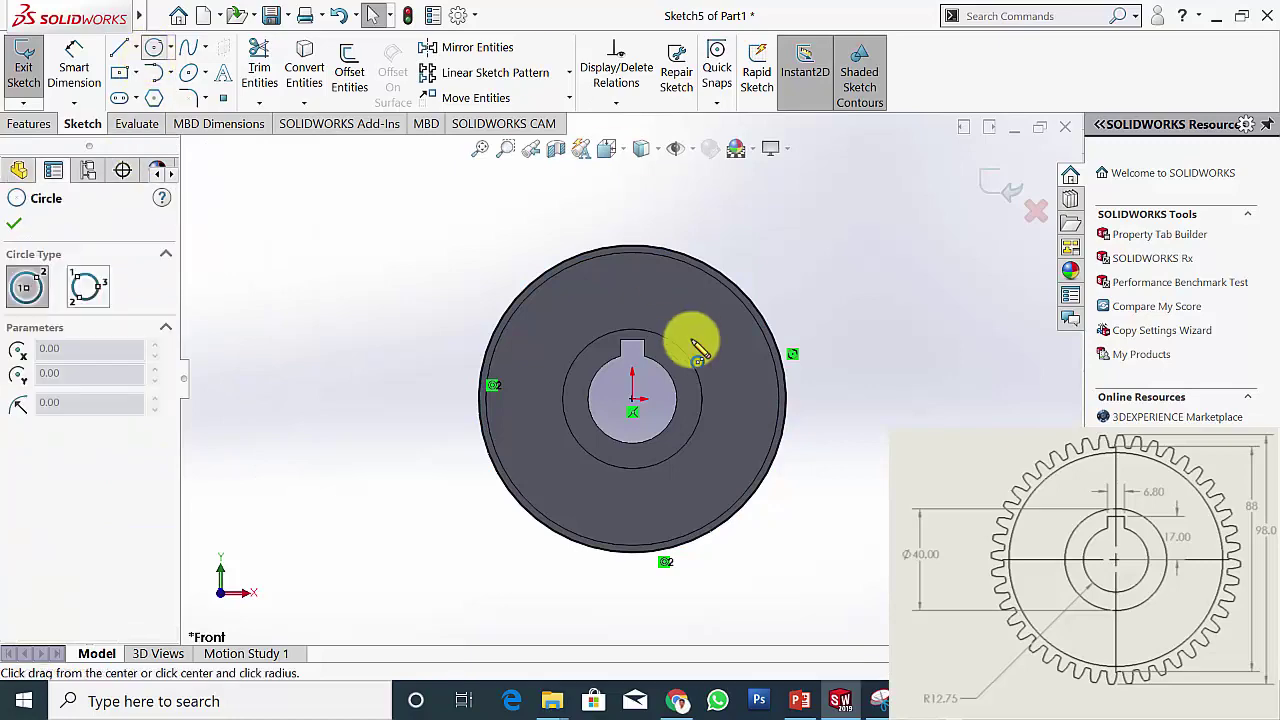
click(633, 399)
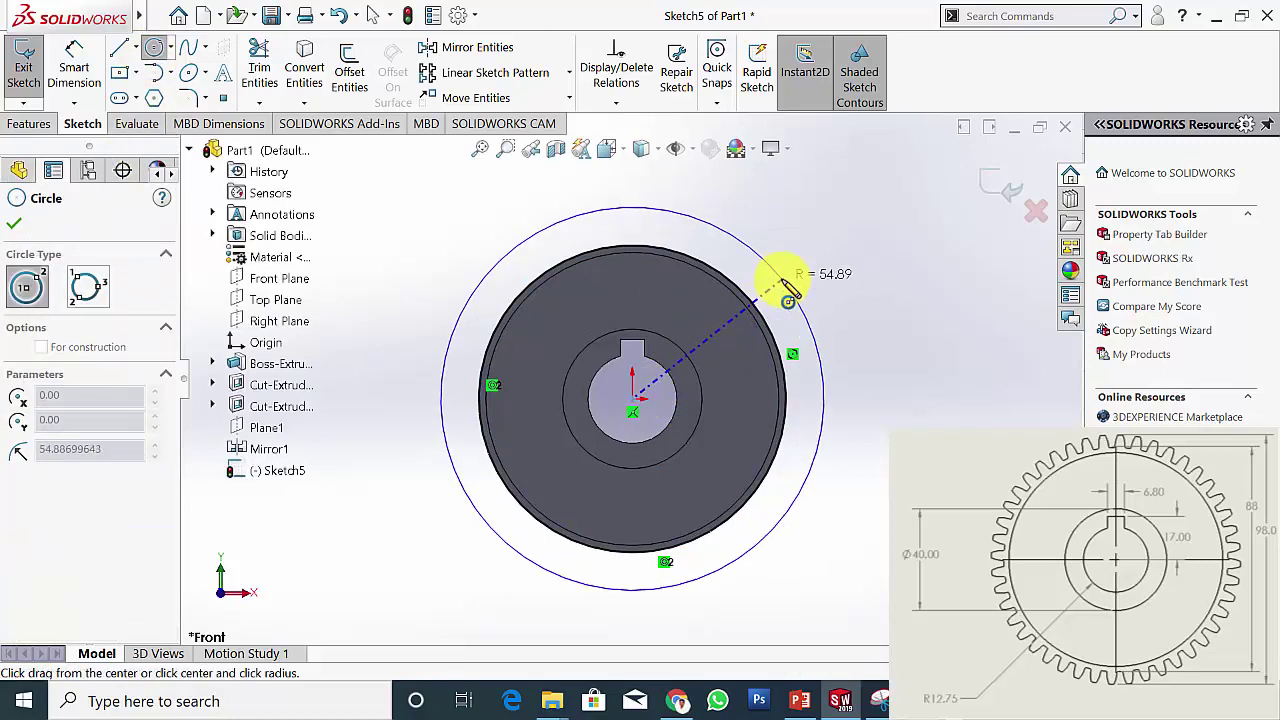
click(777, 282)
click(16, 225)
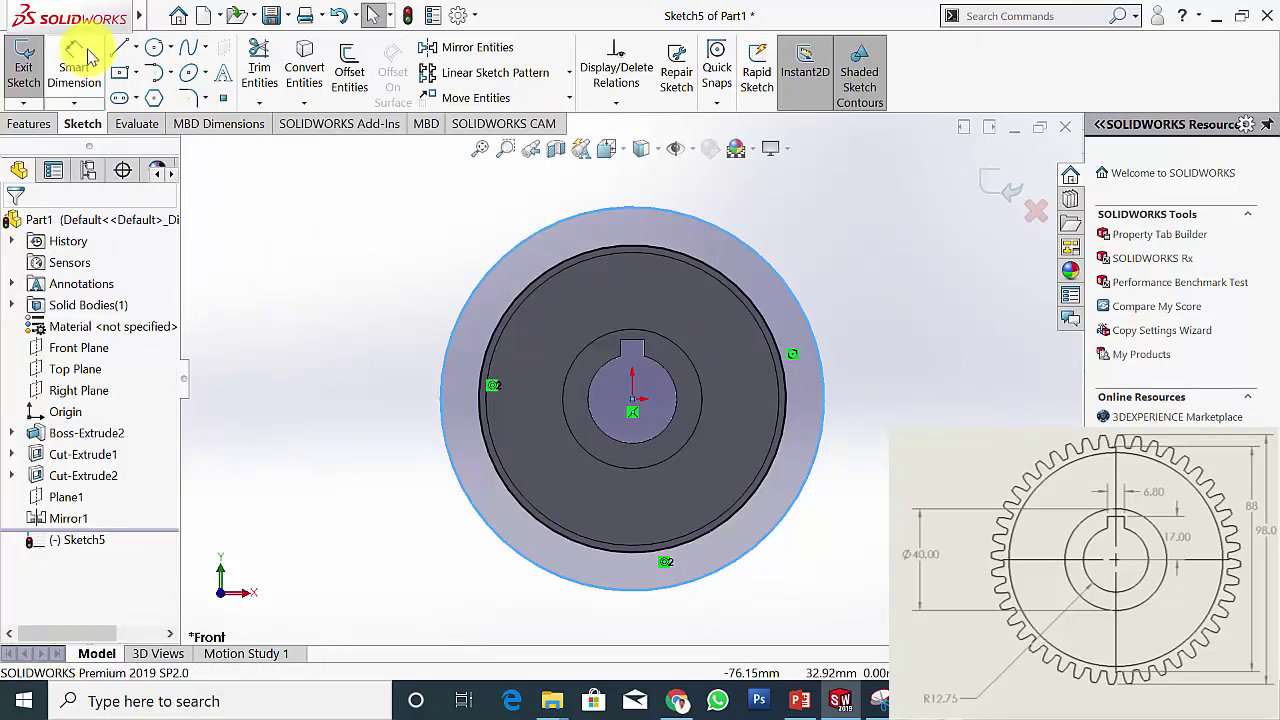
click(820, 360)
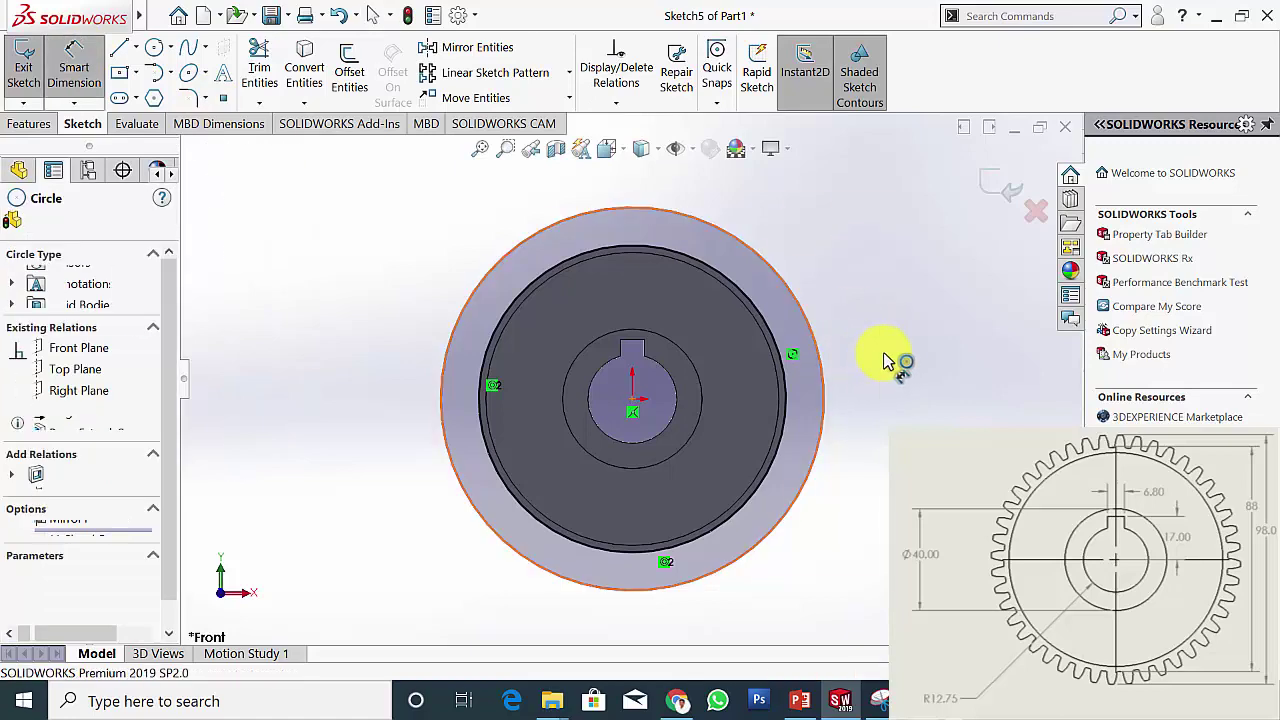
click(898, 358)
text(98)
key(Return)
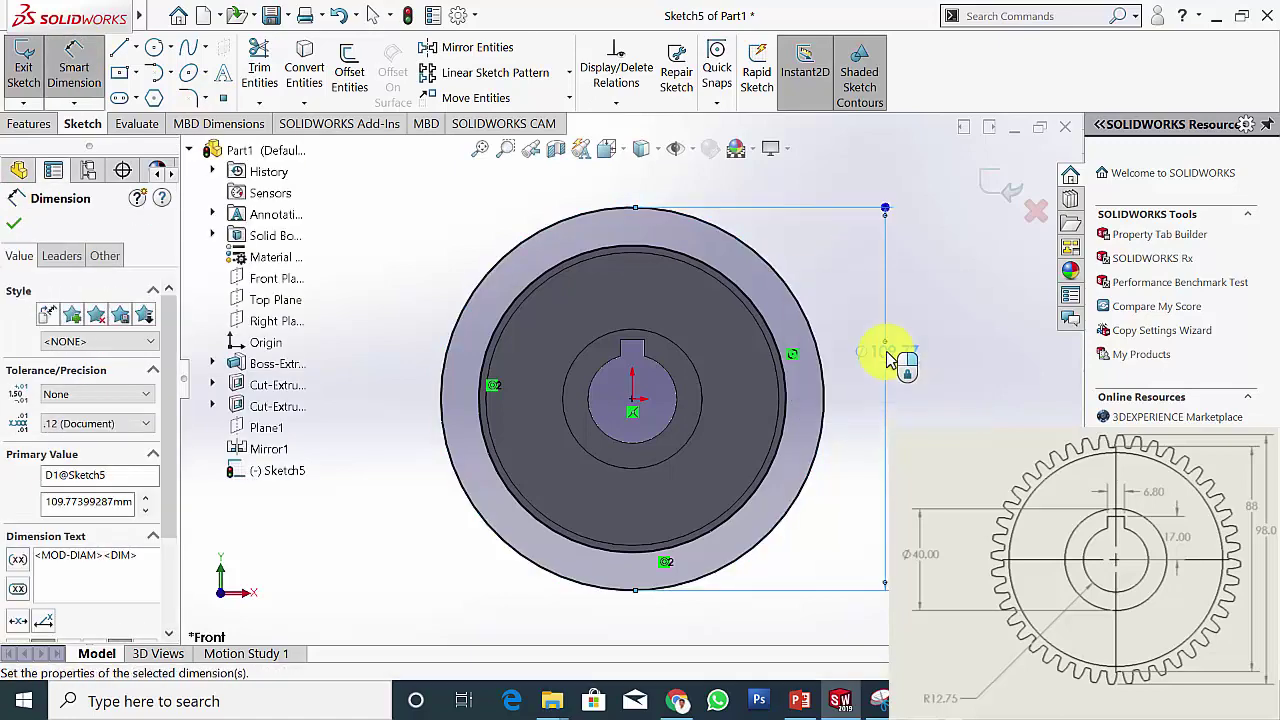
click(15, 225)
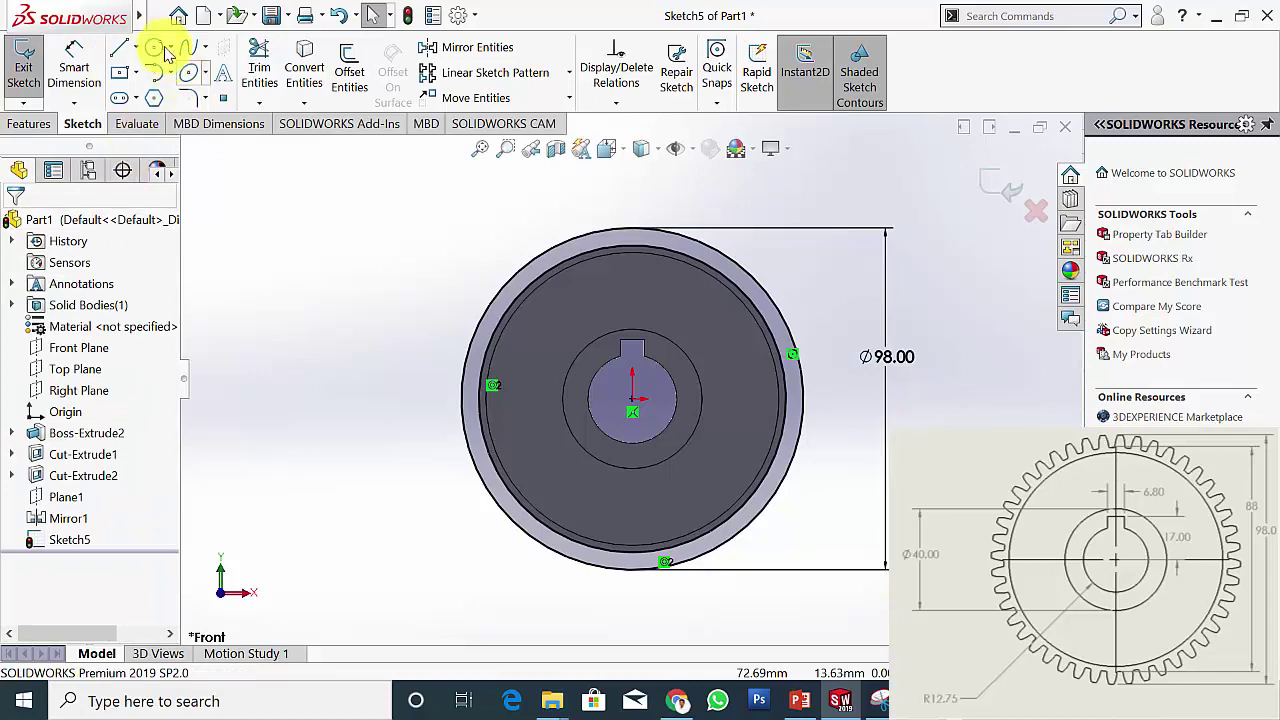
Add a concentric pitch circle just inside the rim and dimension its diameter
click(155, 52)
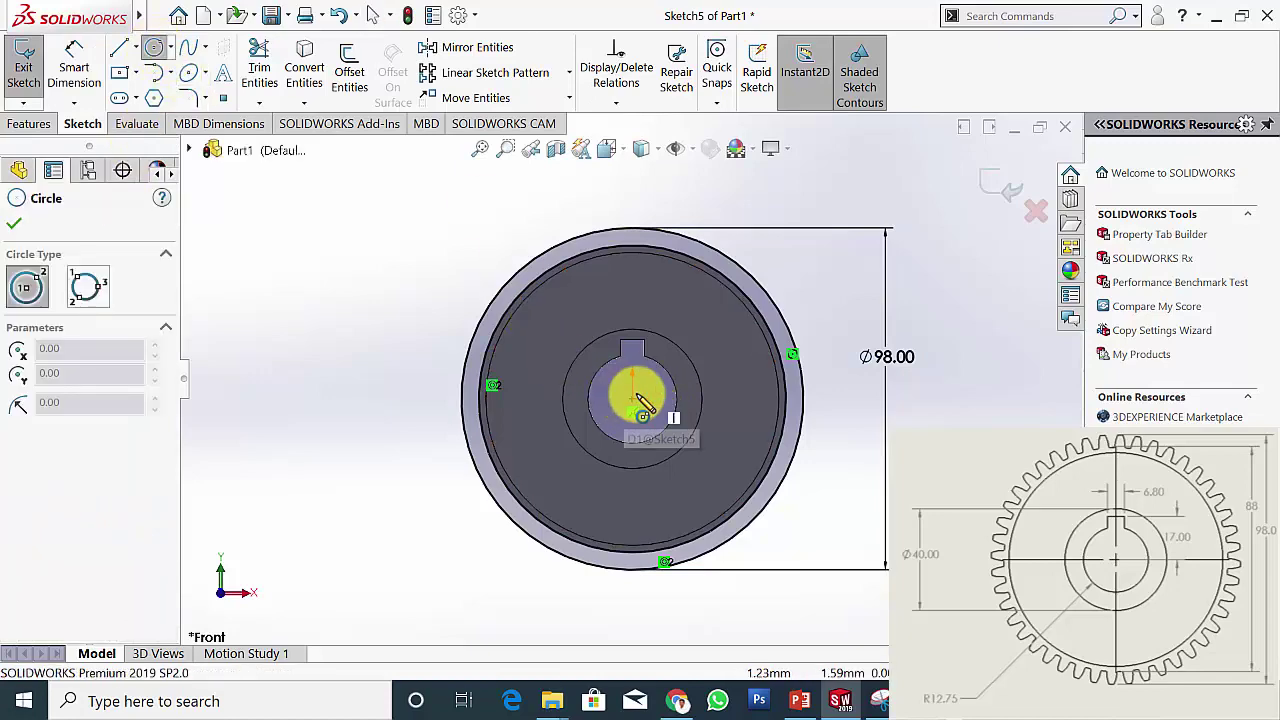
click(632, 400)
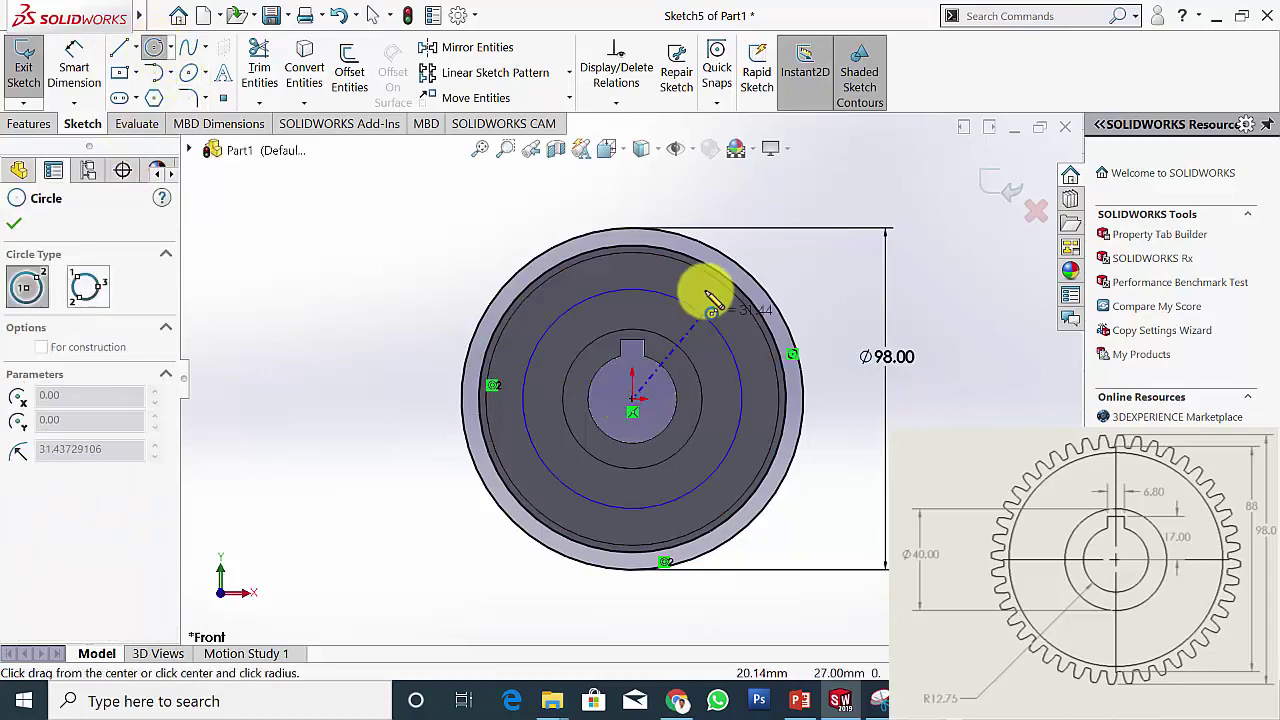
click(709, 253)
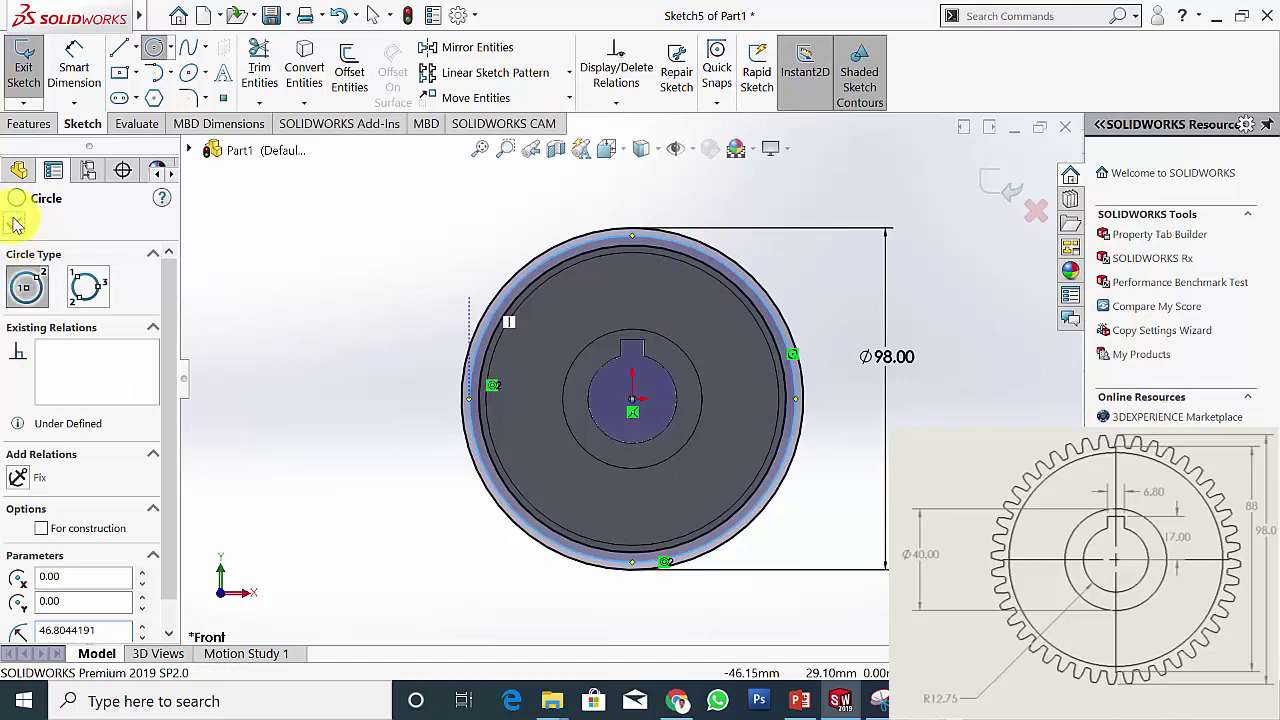
click(16, 222)
click(74, 62)
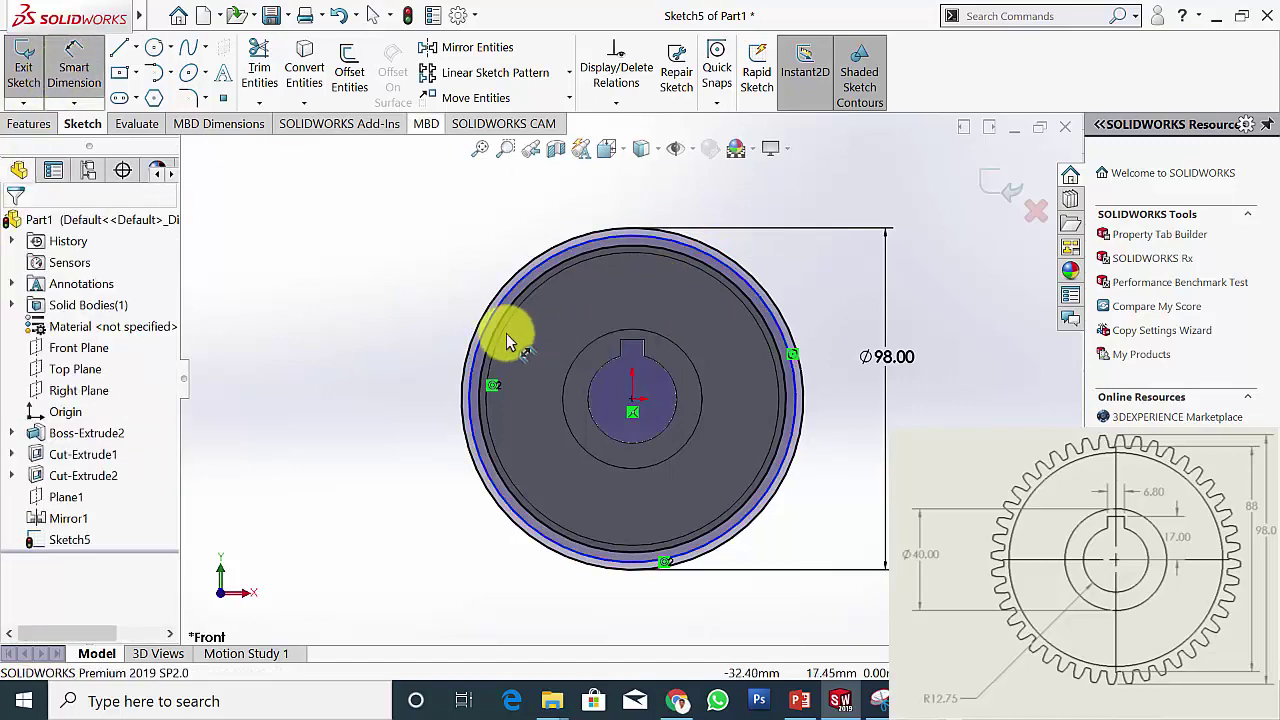
click(342, 320)
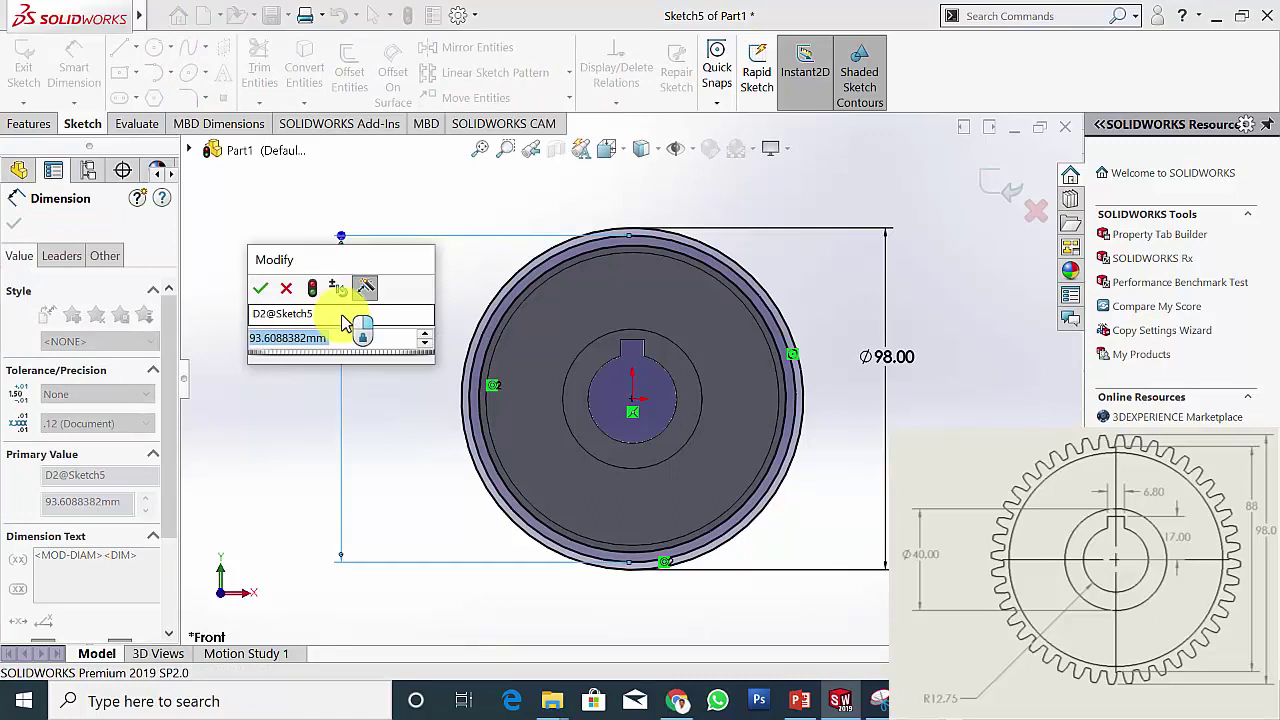
text(98)
key(Return)
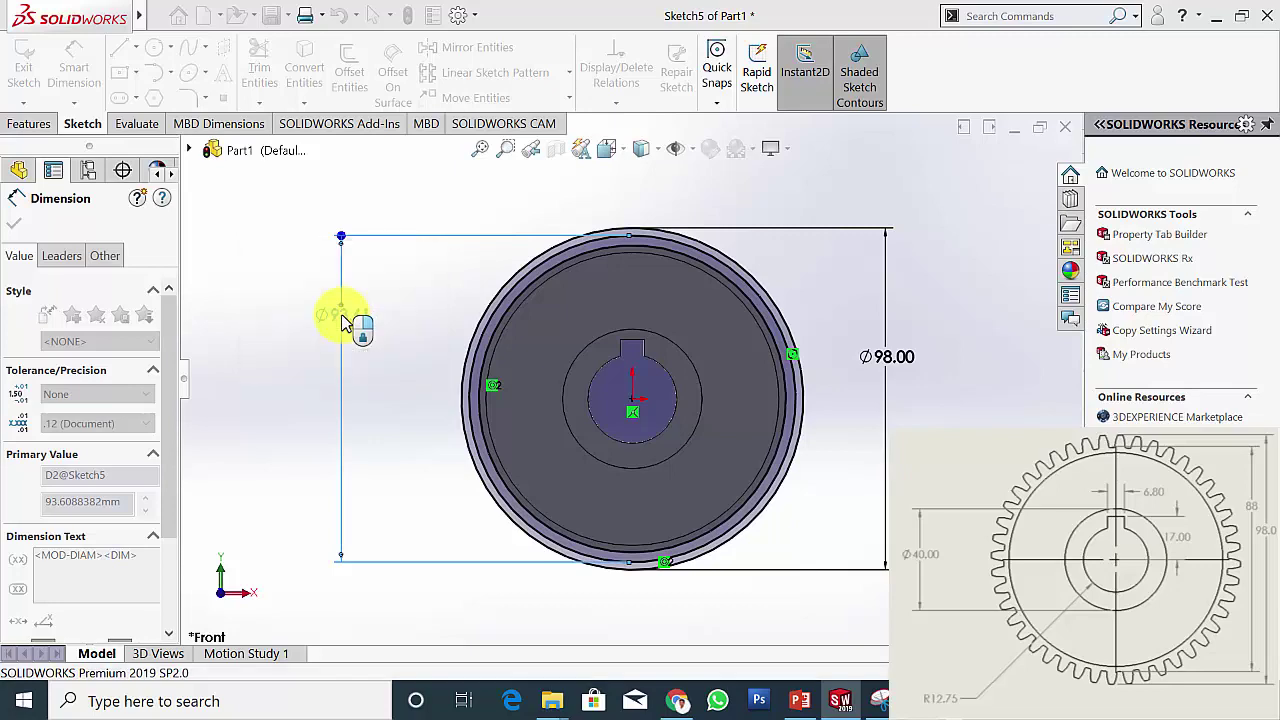
key(Escape)
scroll(527, 238, down, 2)
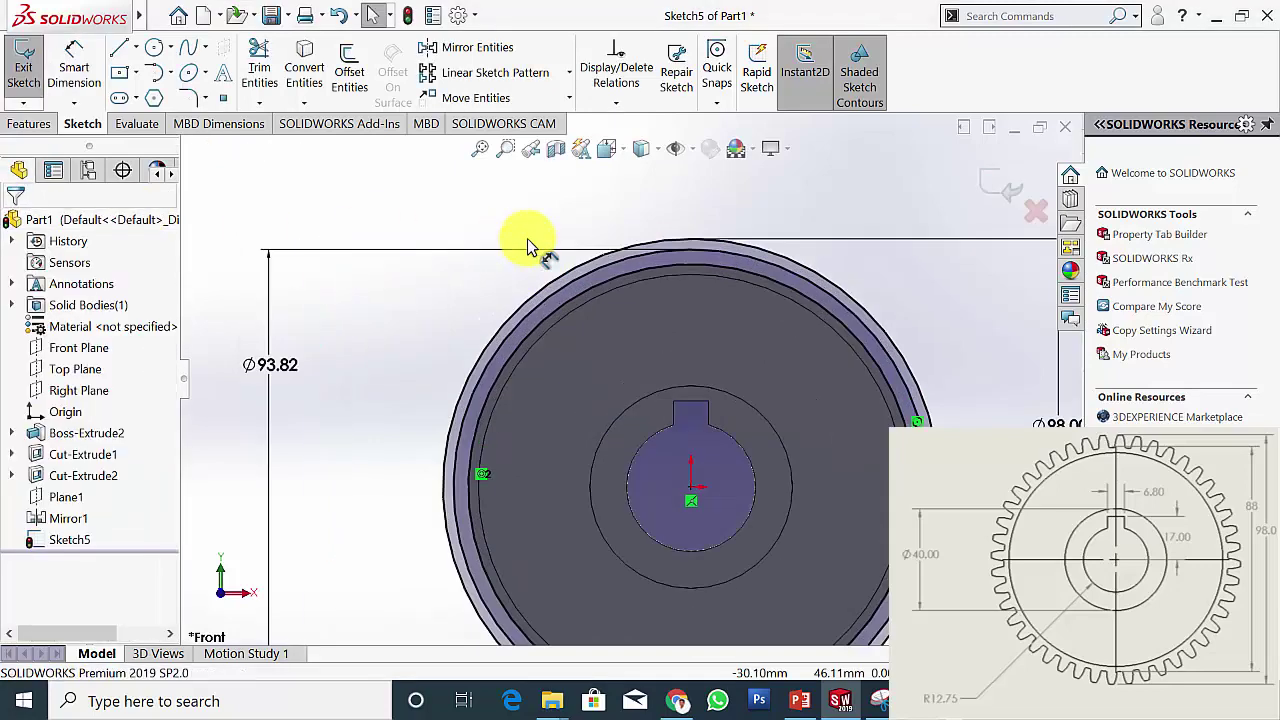
scroll(527, 238, down, 1)
Convert the Ø93.82 circle to construction geometry
click(607, 293)
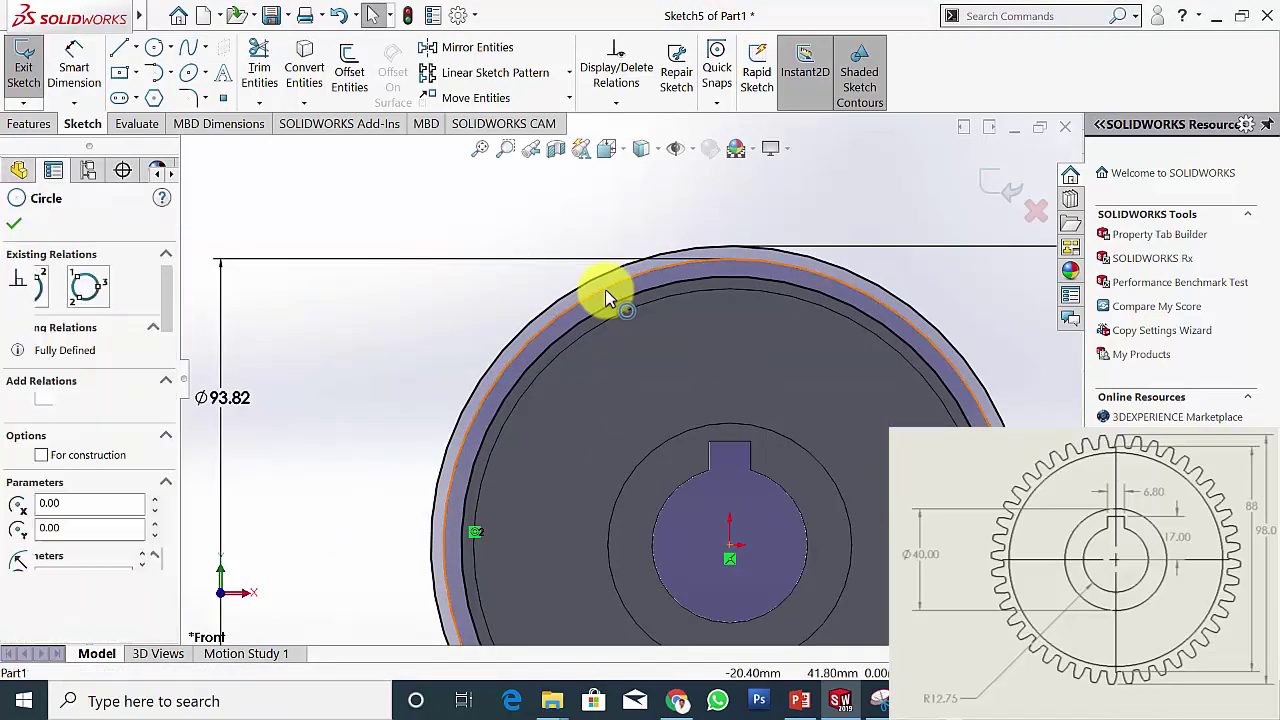
click(46, 455)
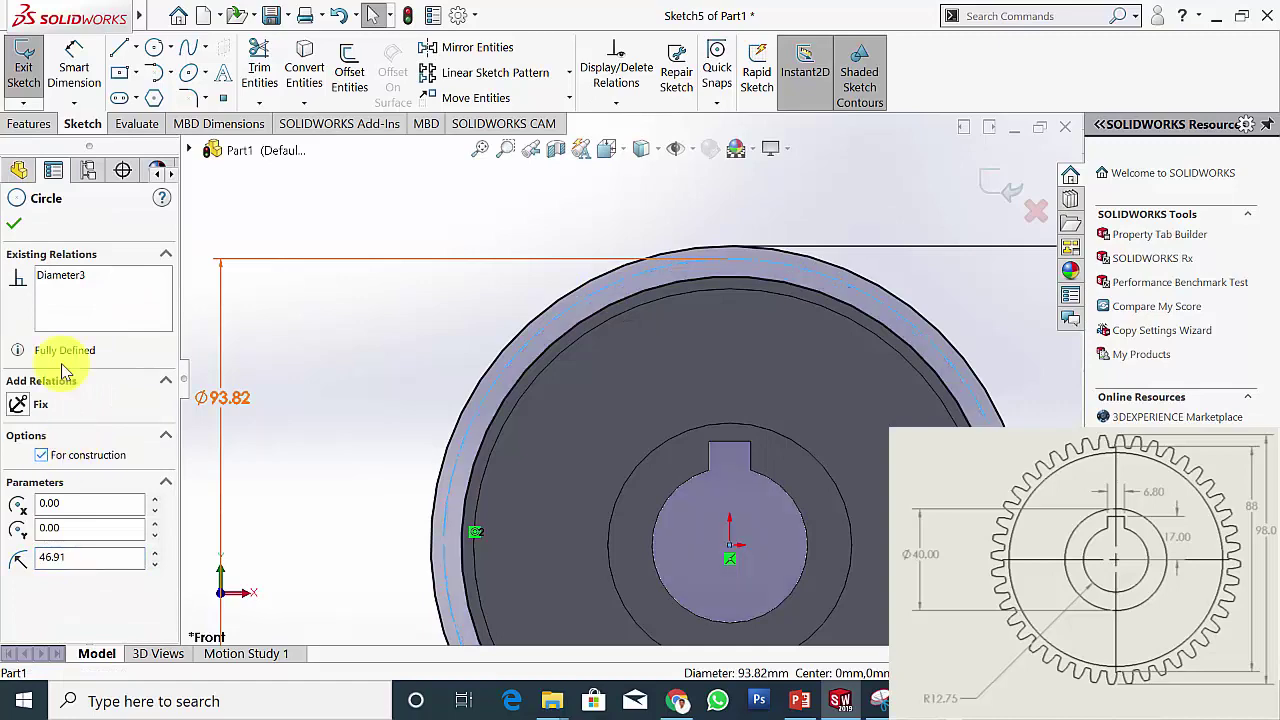
click(17, 226)
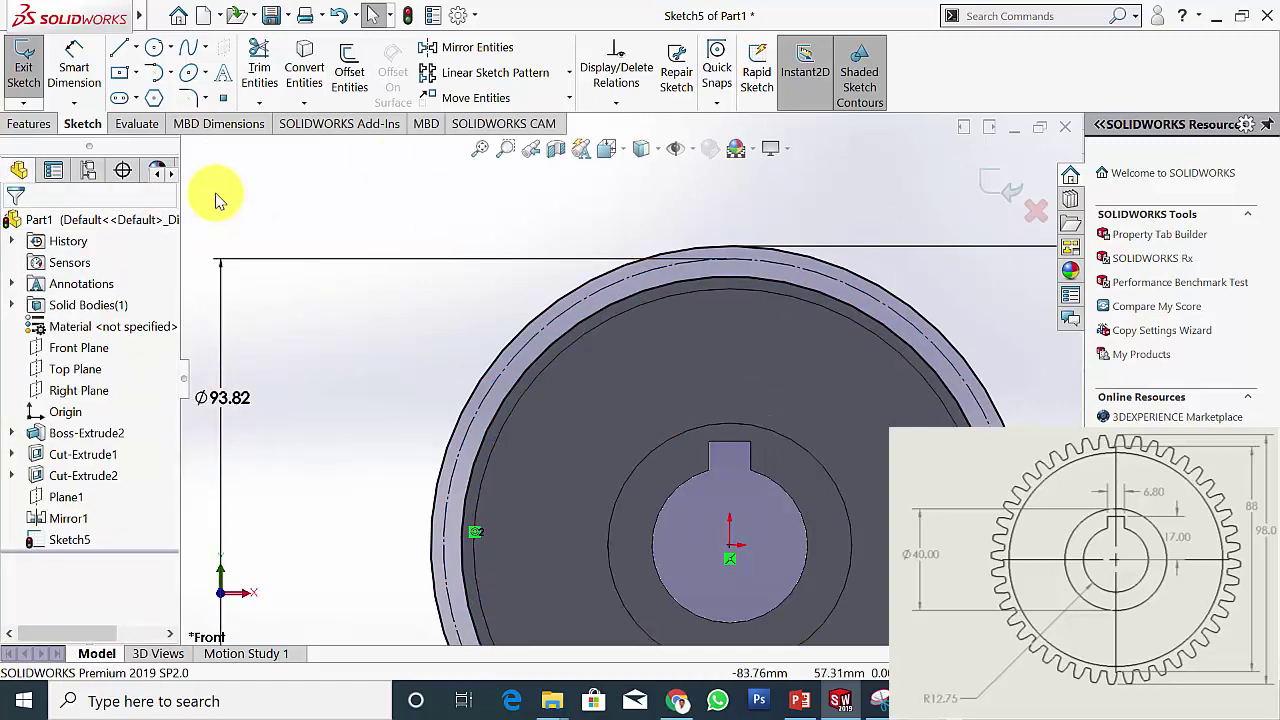
click(134, 47)
click(160, 97)
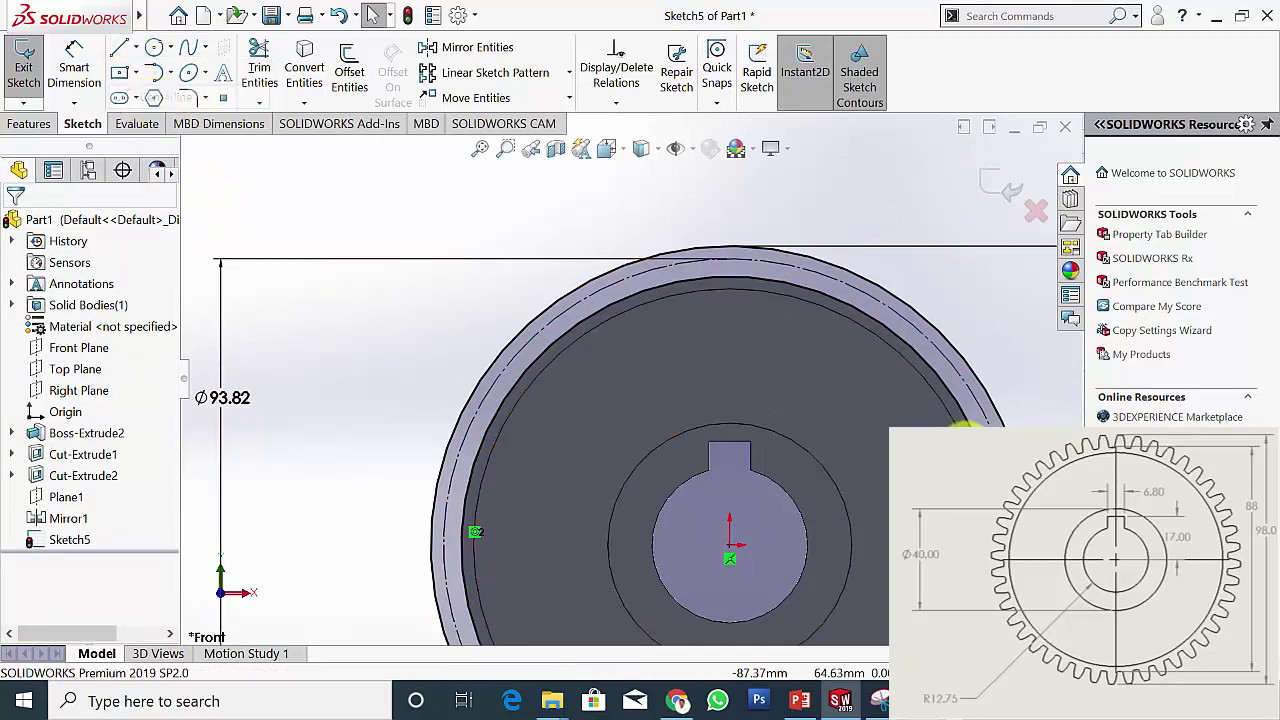
Draw a vertical centerline and a slanted centerline, both starting at the origin
click(731, 545)
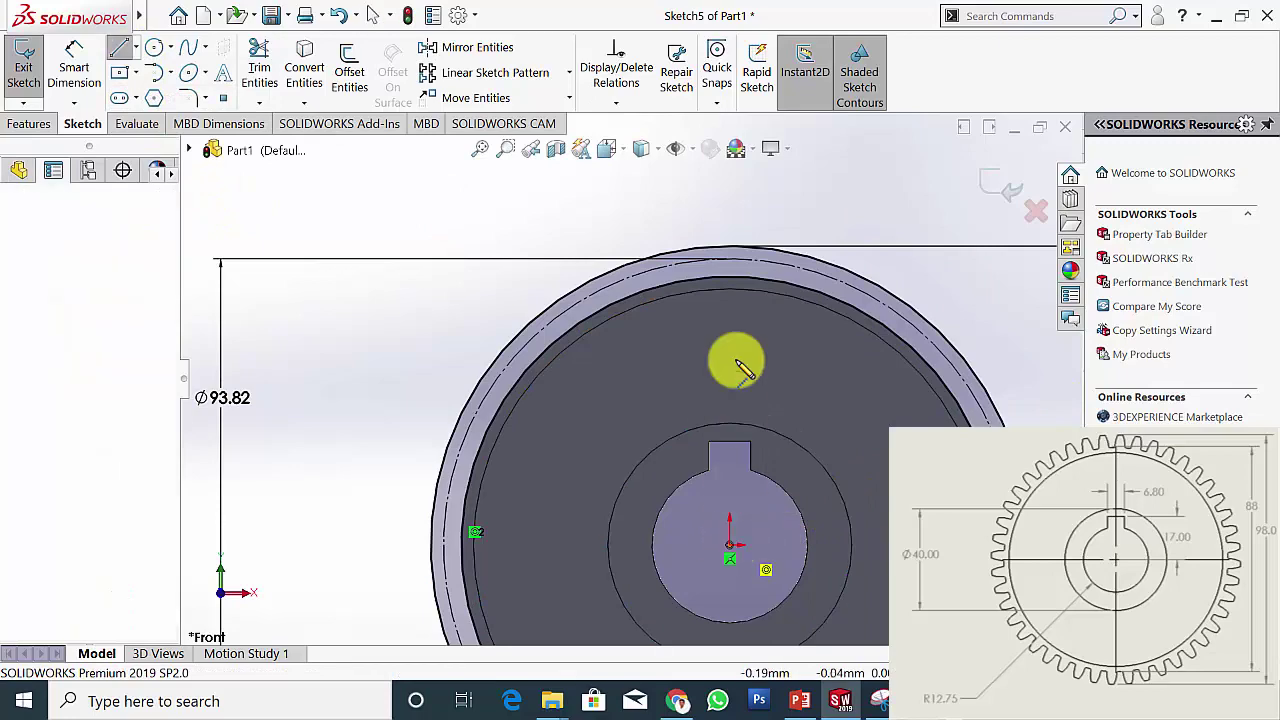
click(733, 259)
key(Escape)
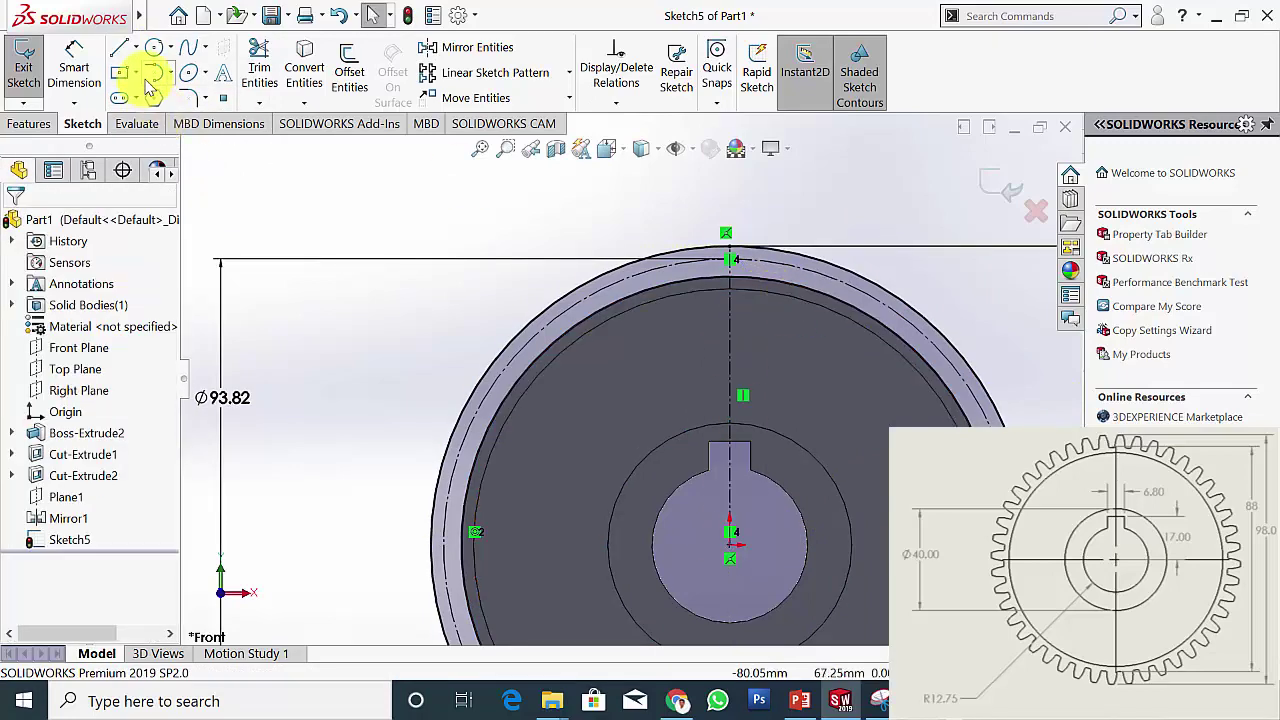
click(136, 50)
click(158, 94)
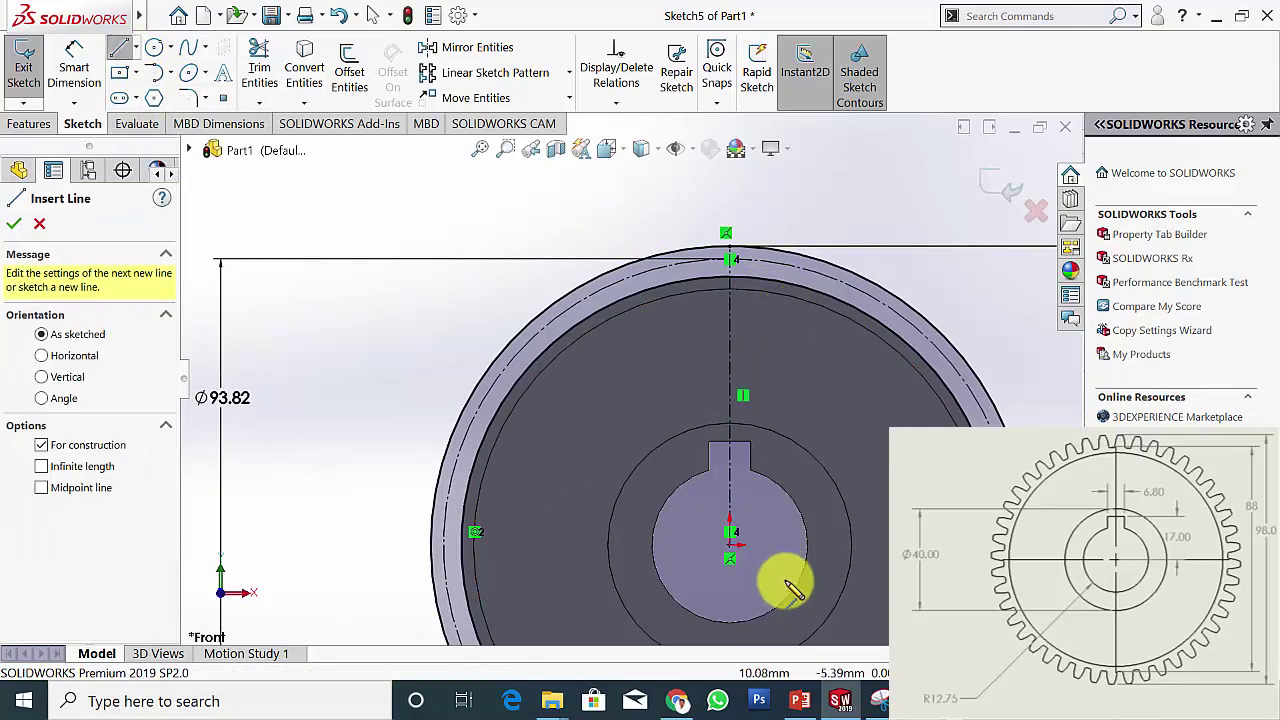
click(731, 545)
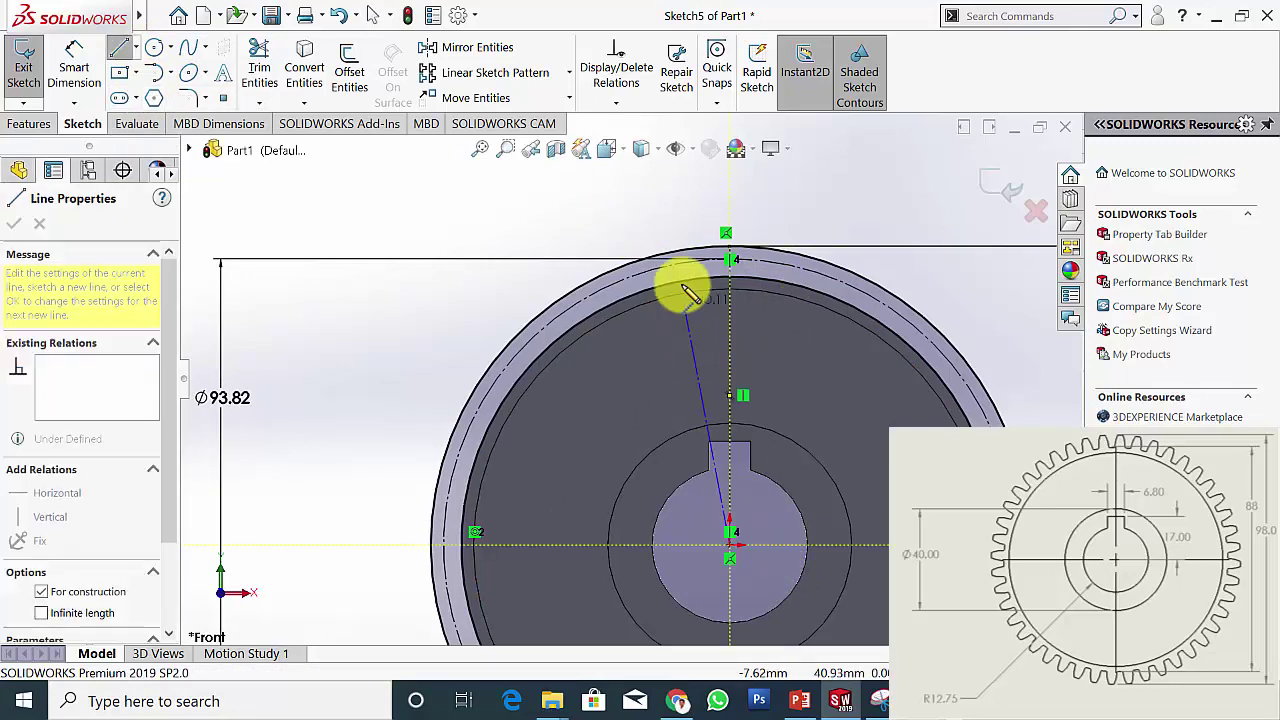
click(684, 236)
key(Escape)
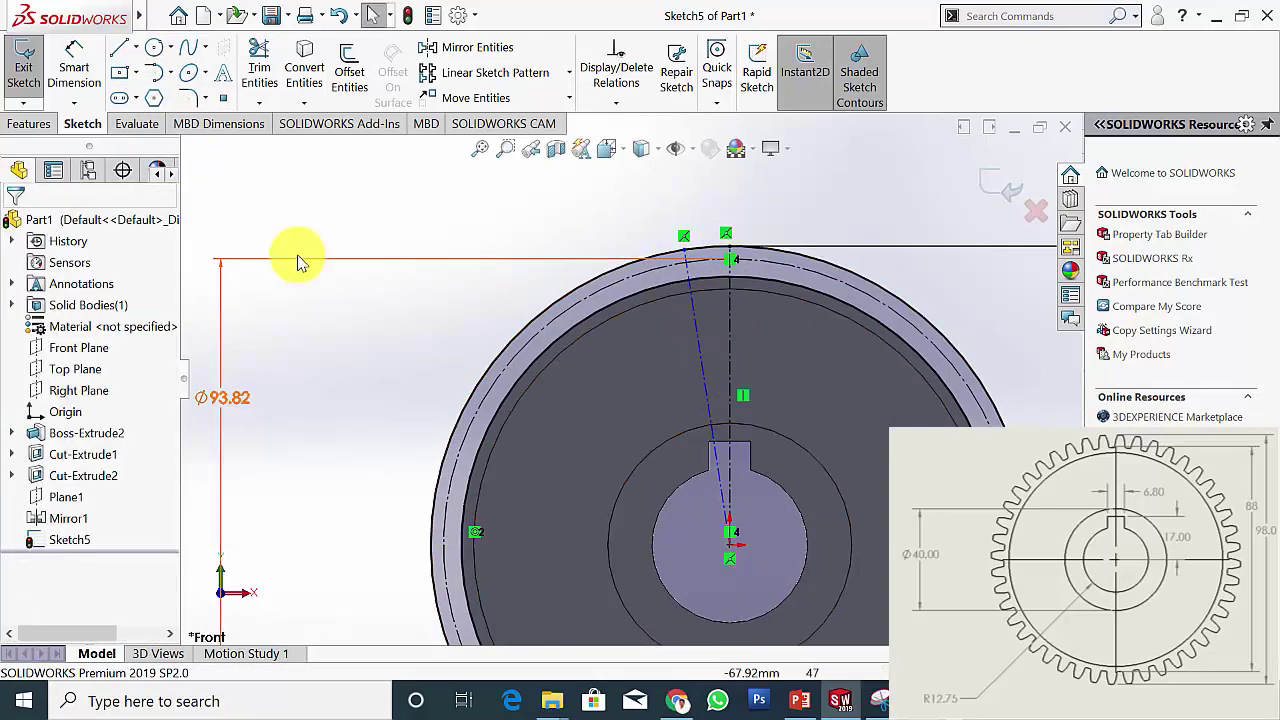
Dimension the angle between the two centerlines as 360/(44*2), which gives 4.09°
click(88, 70)
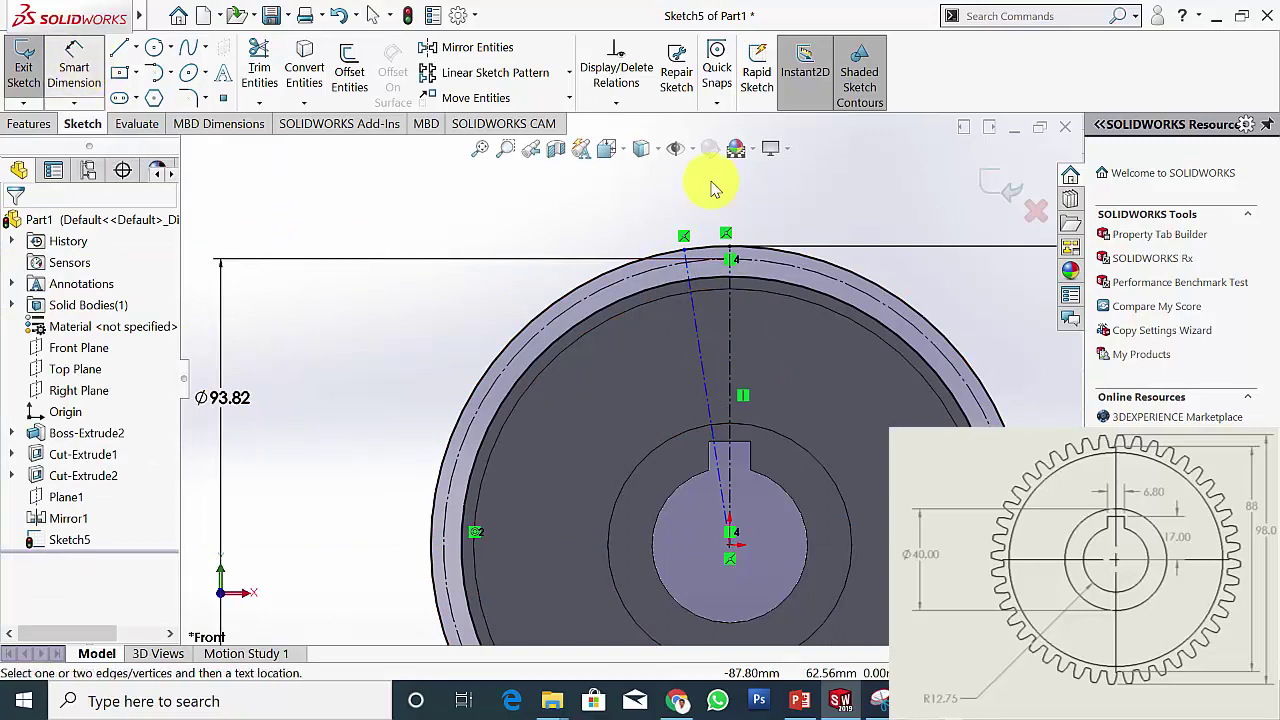
click(704, 352)
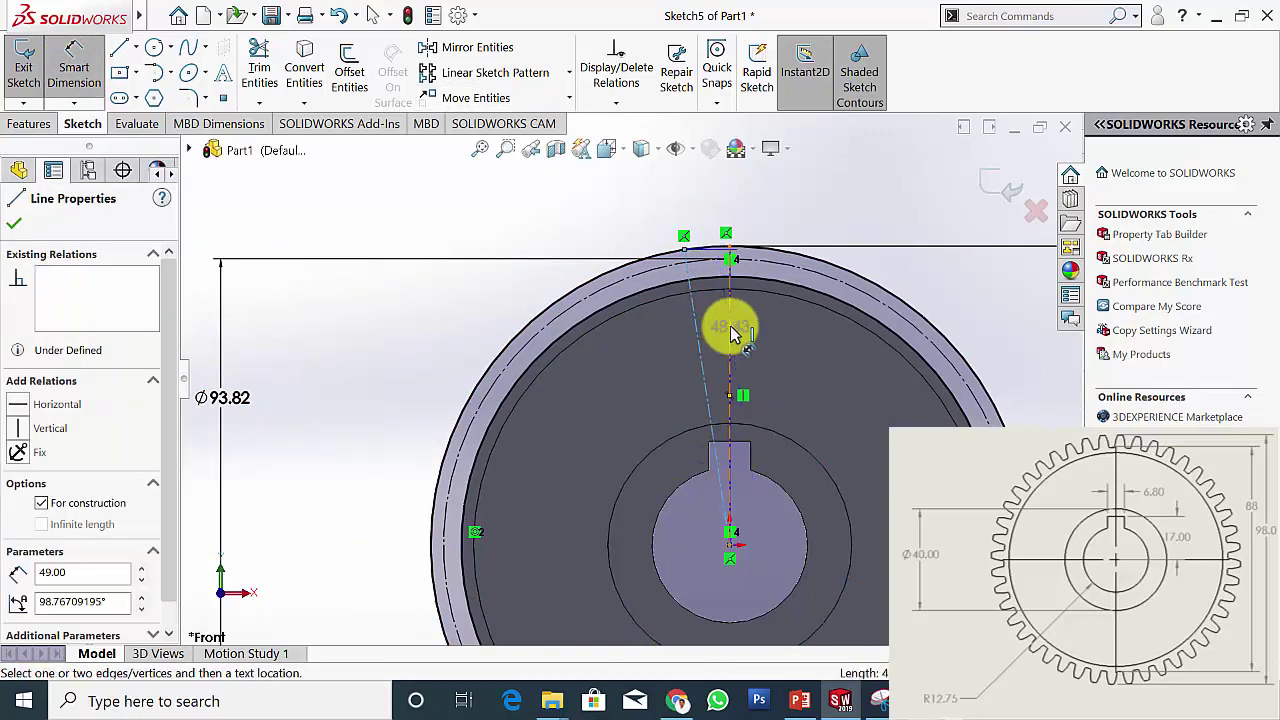
click(731, 330)
click(707, 197)
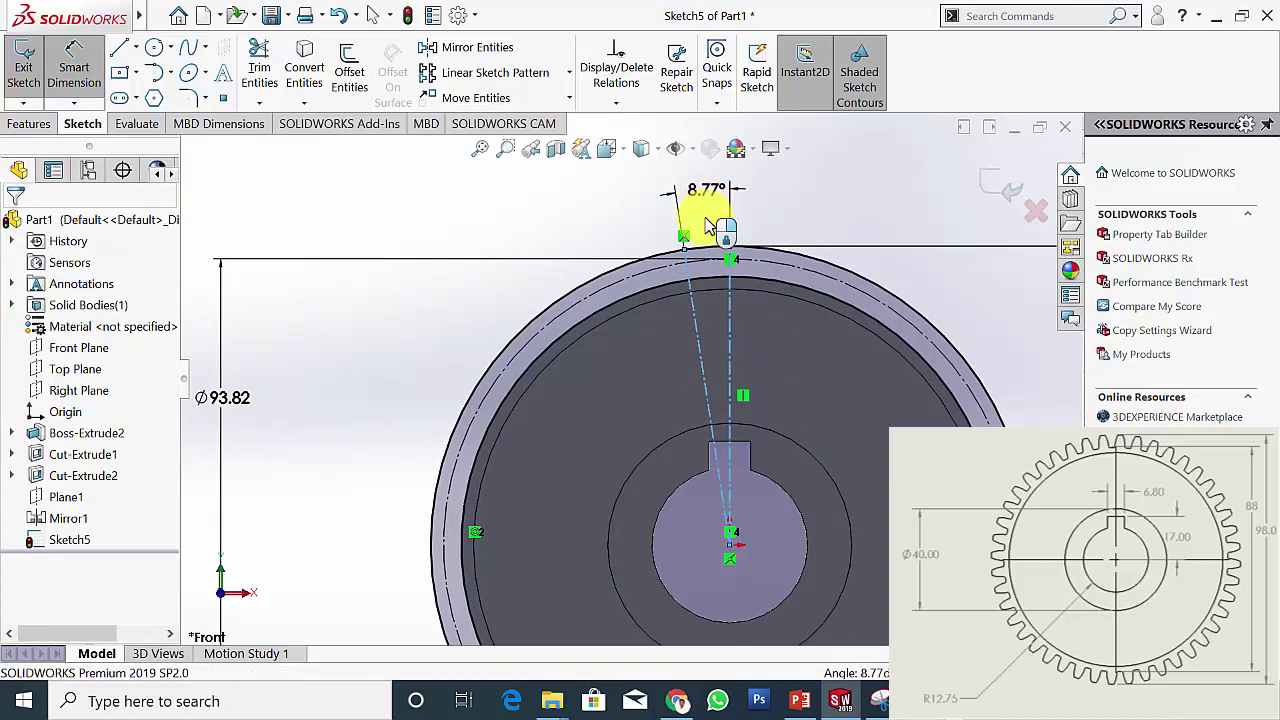
text(360)
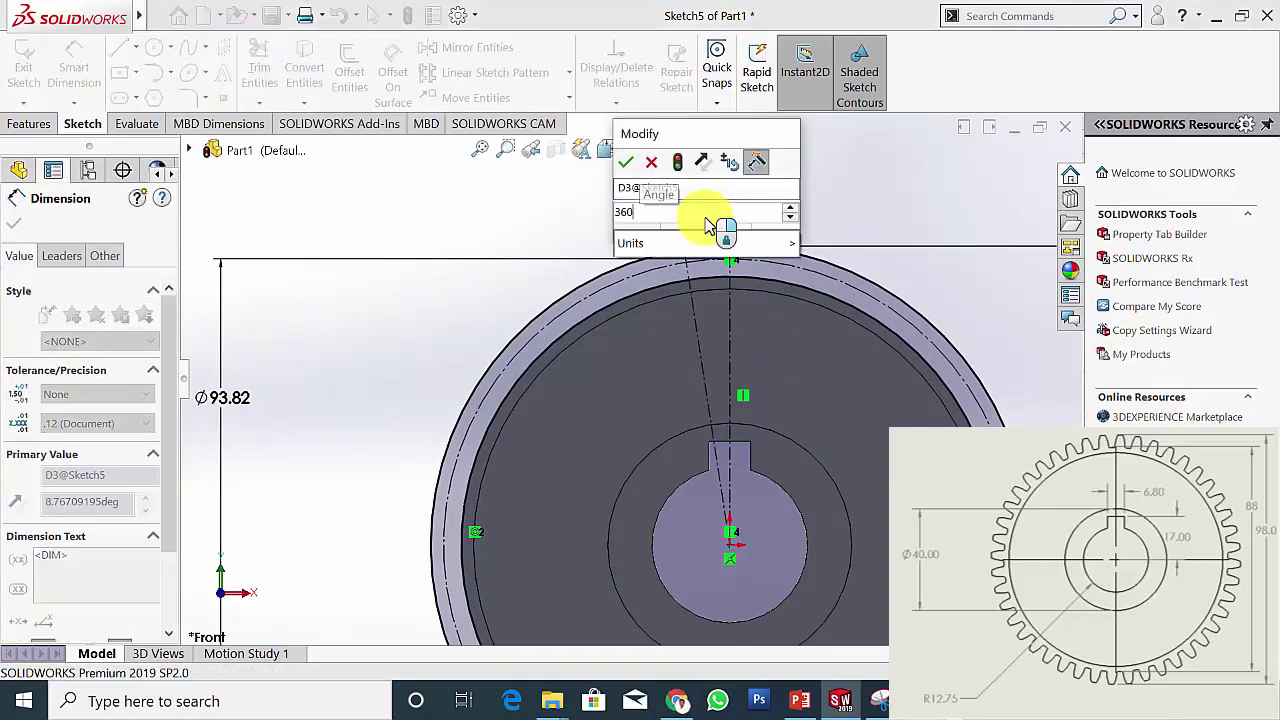
text(/()
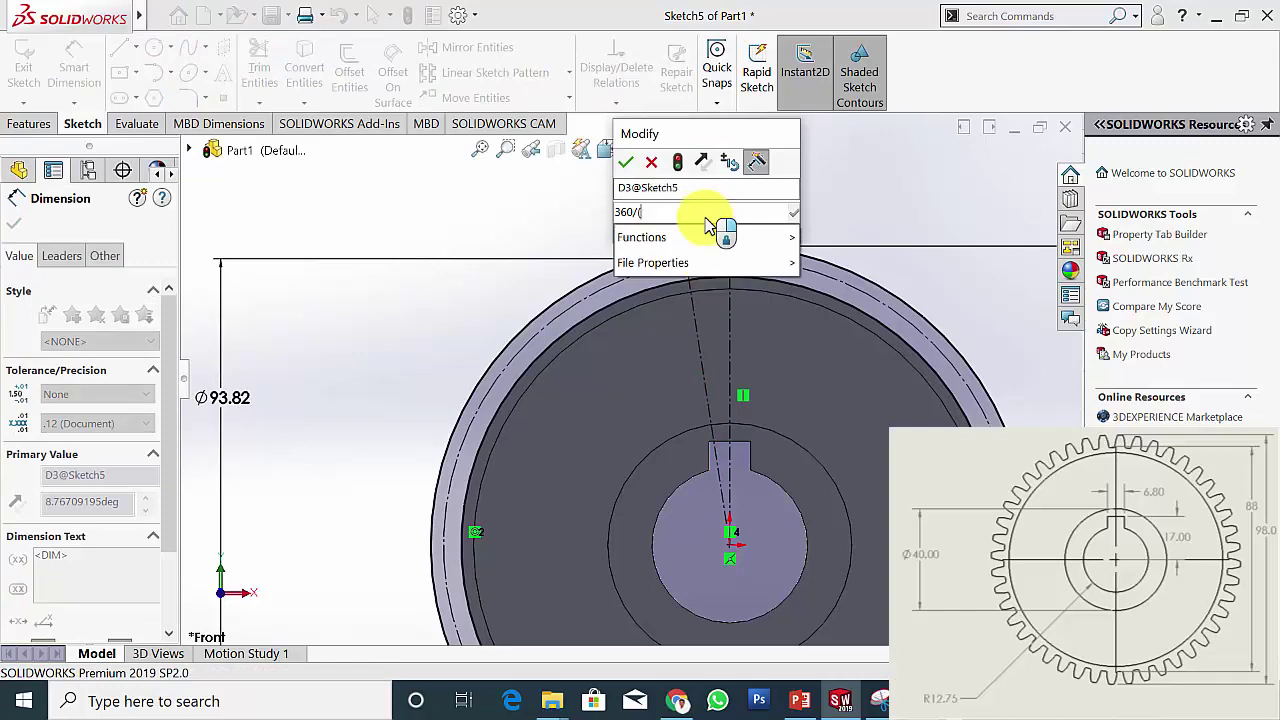
text(44*2))
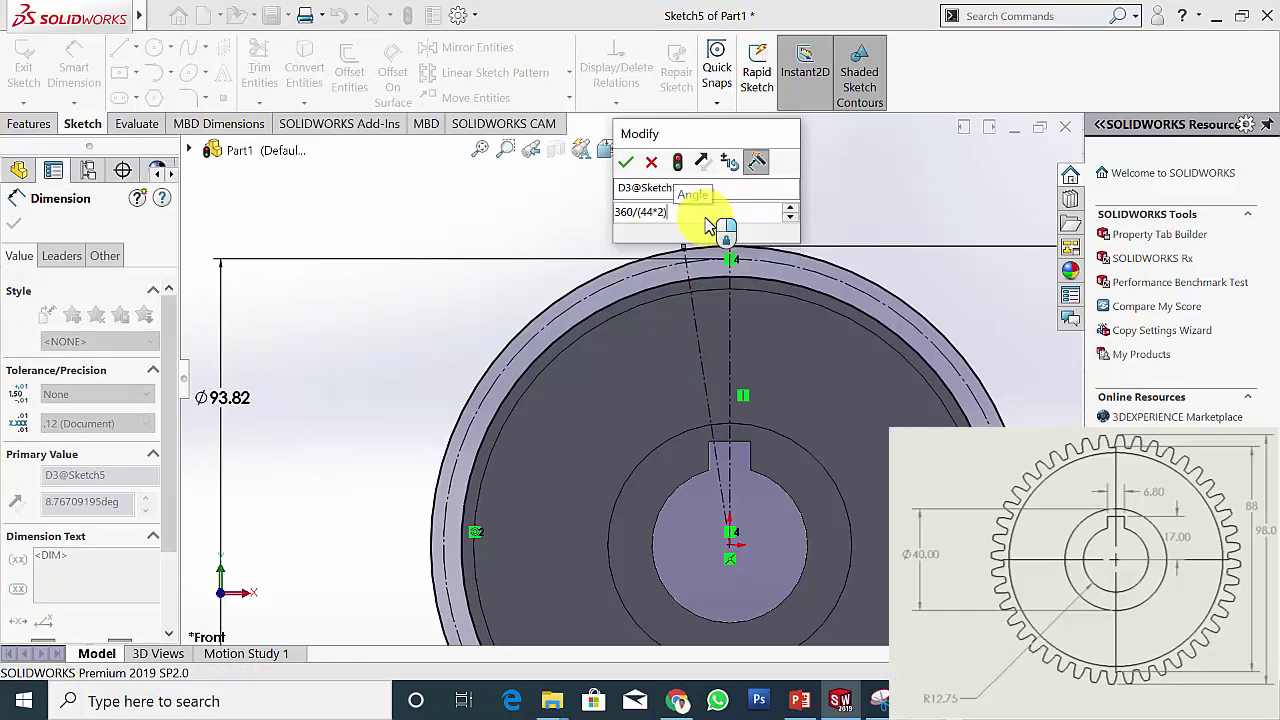
key(Return)
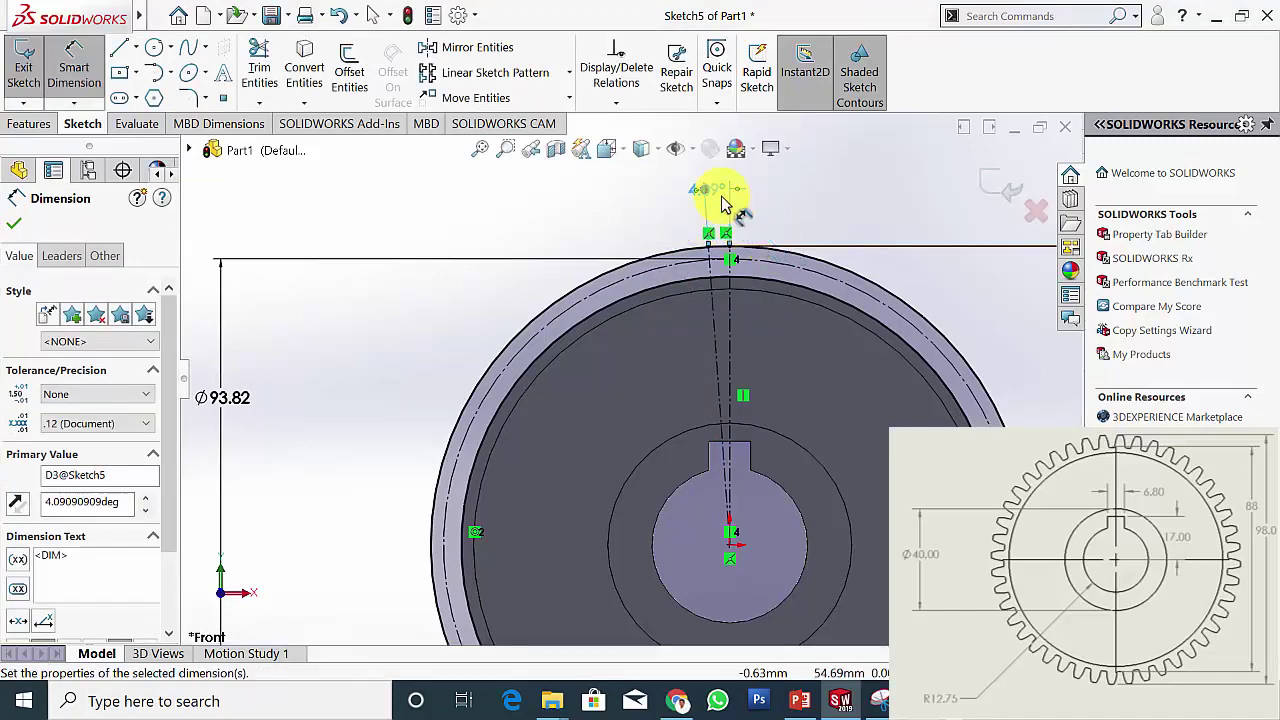
scroll(738, 254, down, 3)
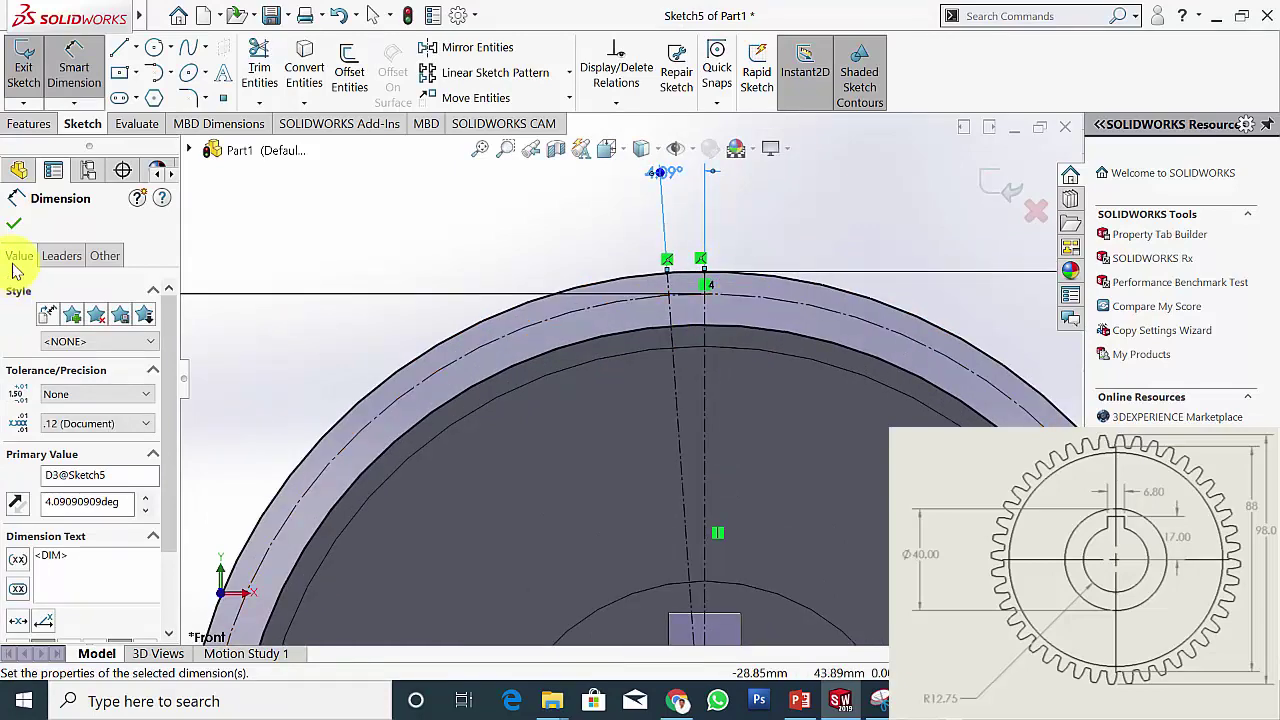
Draw a centerline from the slanted line's pitch-circle intersection up past the rim
click(14, 228)
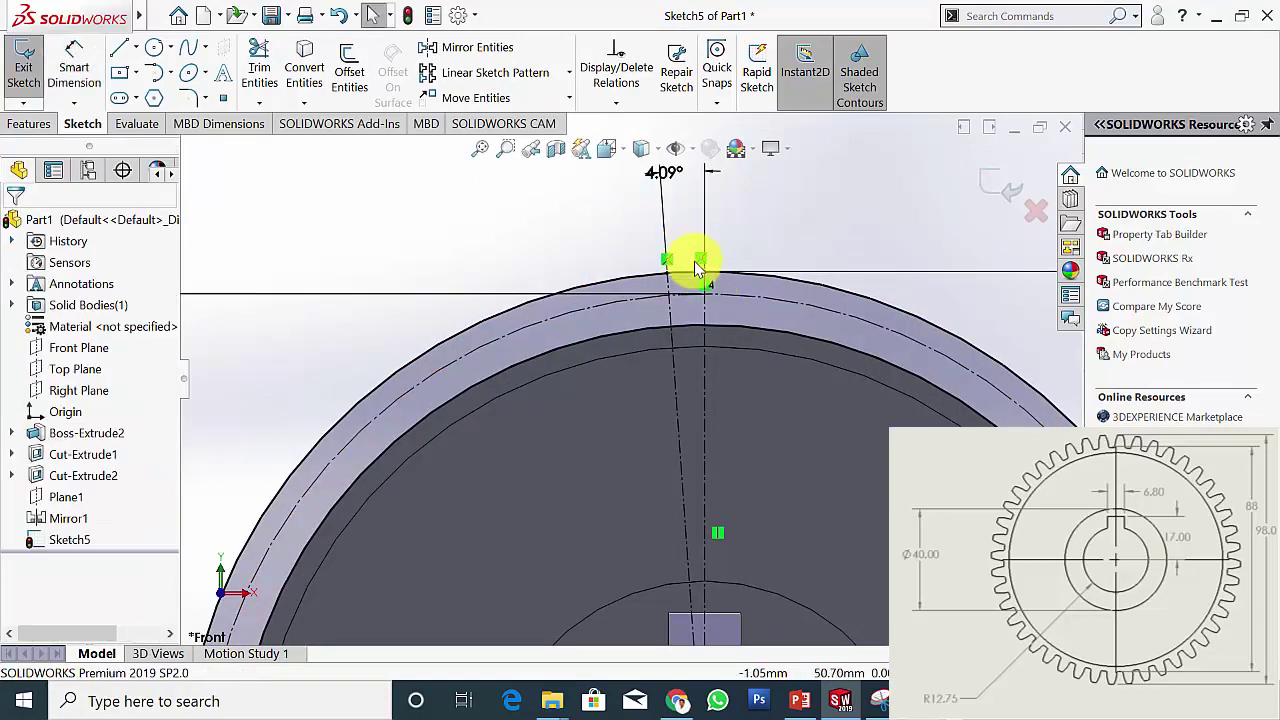
scroll(725, 286, down, 3)
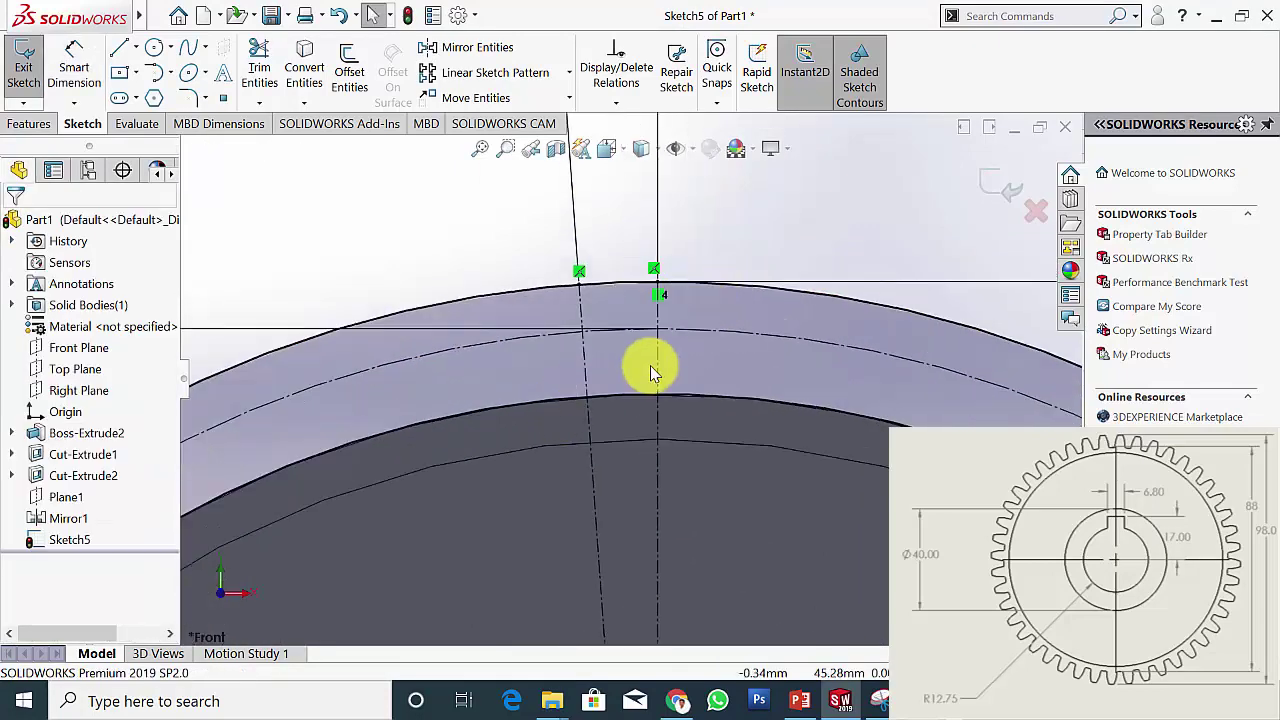
scroll(630, 310, down, 3)
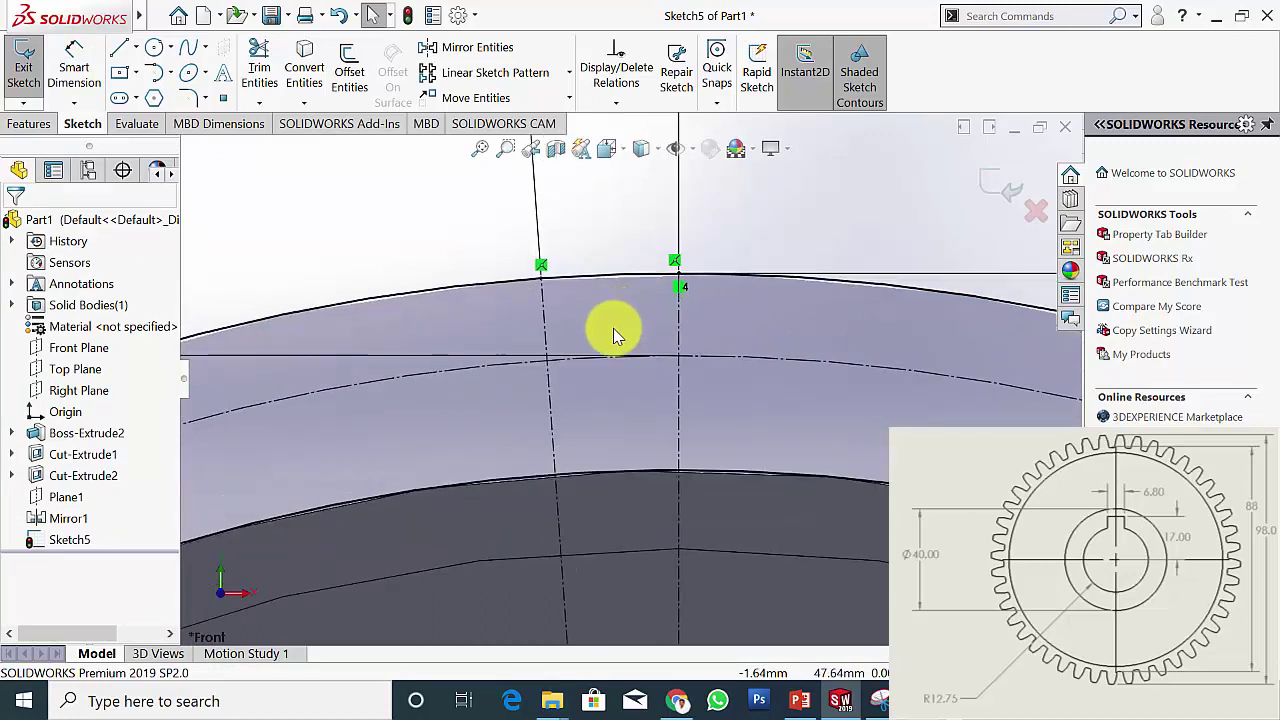
click(135, 48)
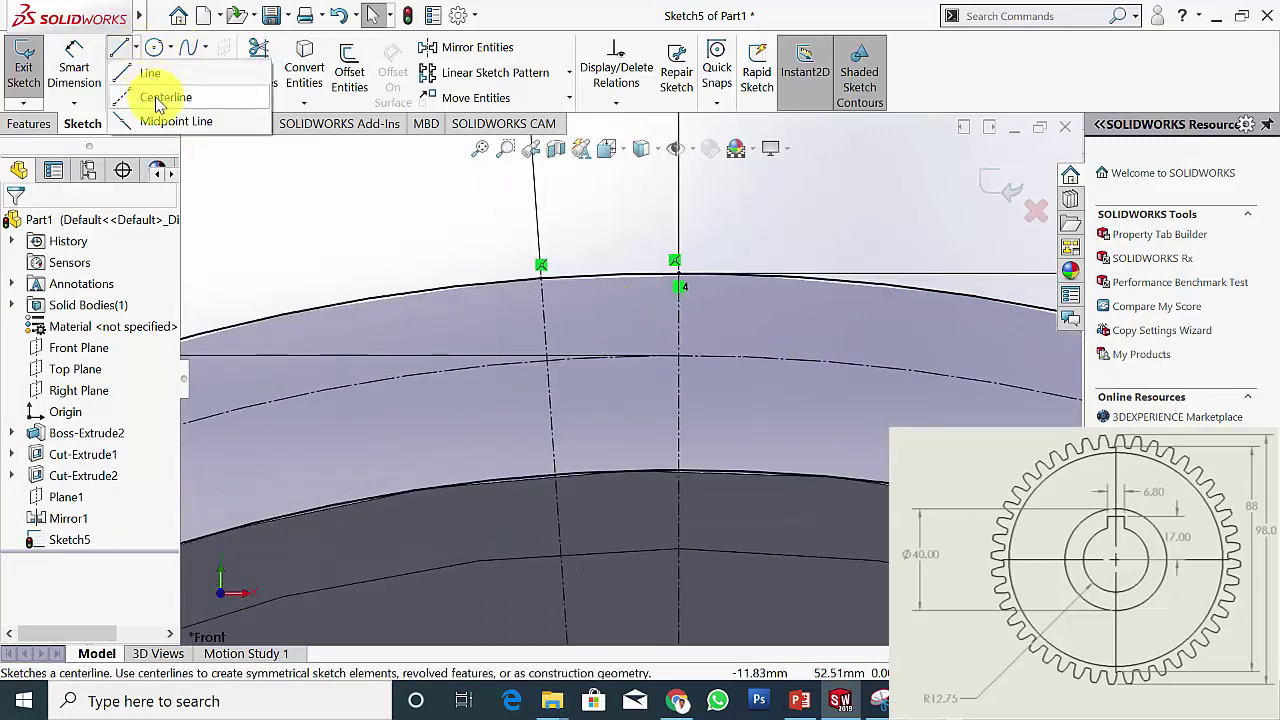
click(160, 98)
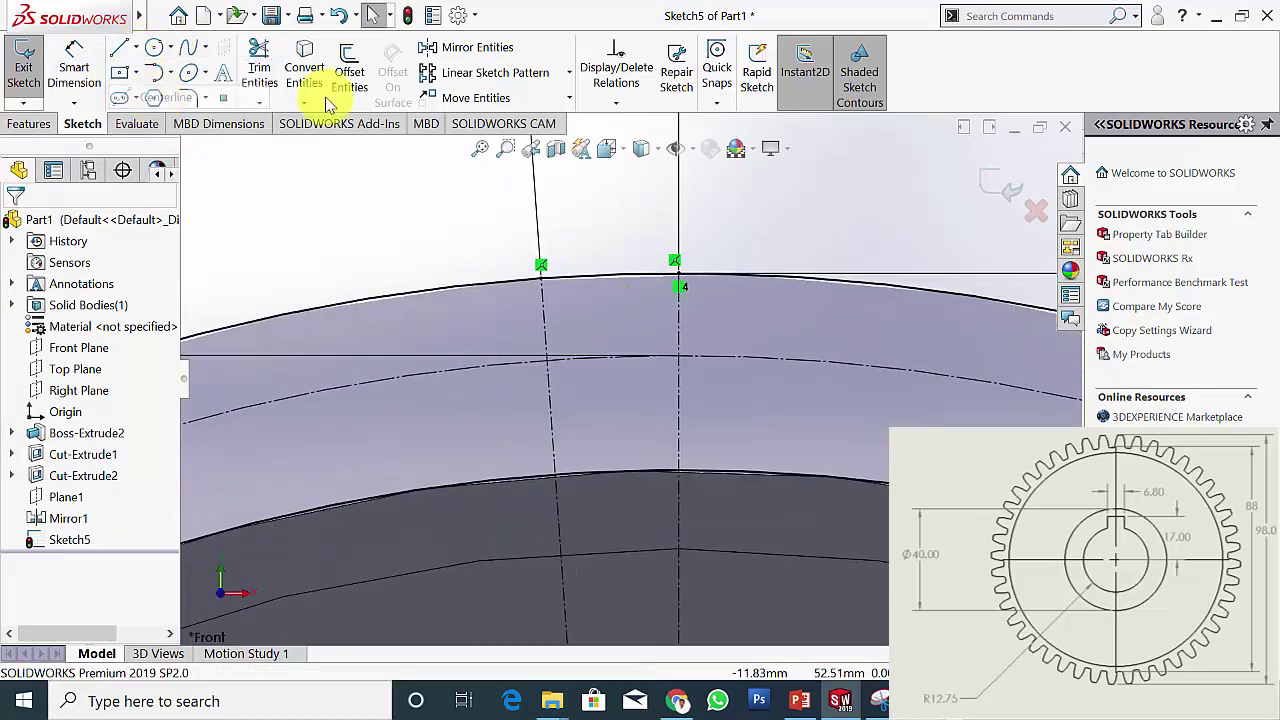
click(548, 359)
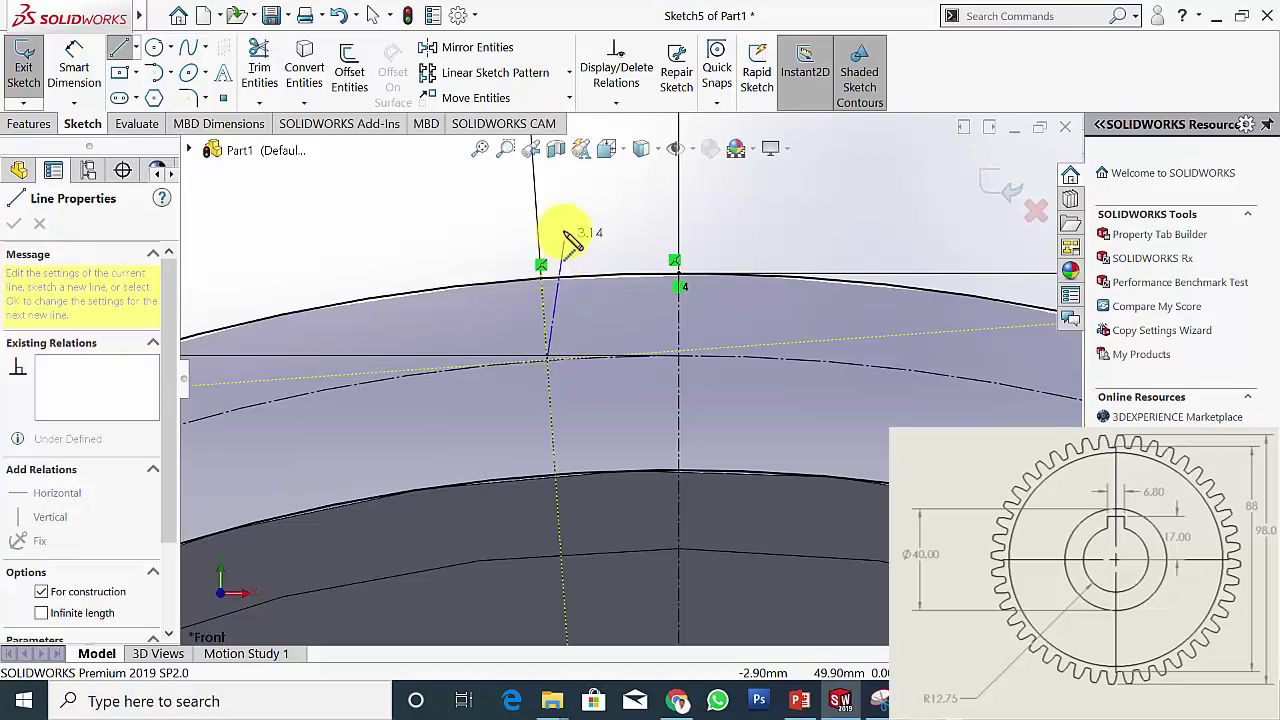
click(564, 203)
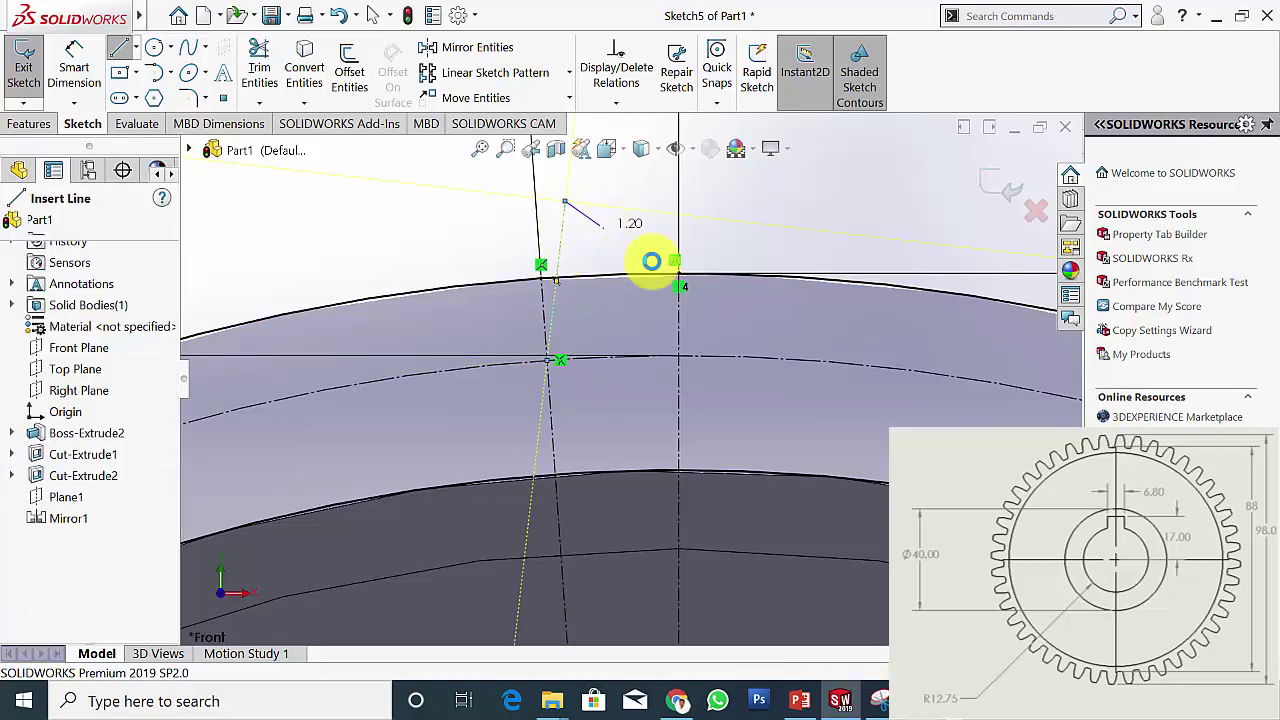
key(Escape)
Fix the angle between the new centerline and the slanted line at 14.5°
click(73, 60)
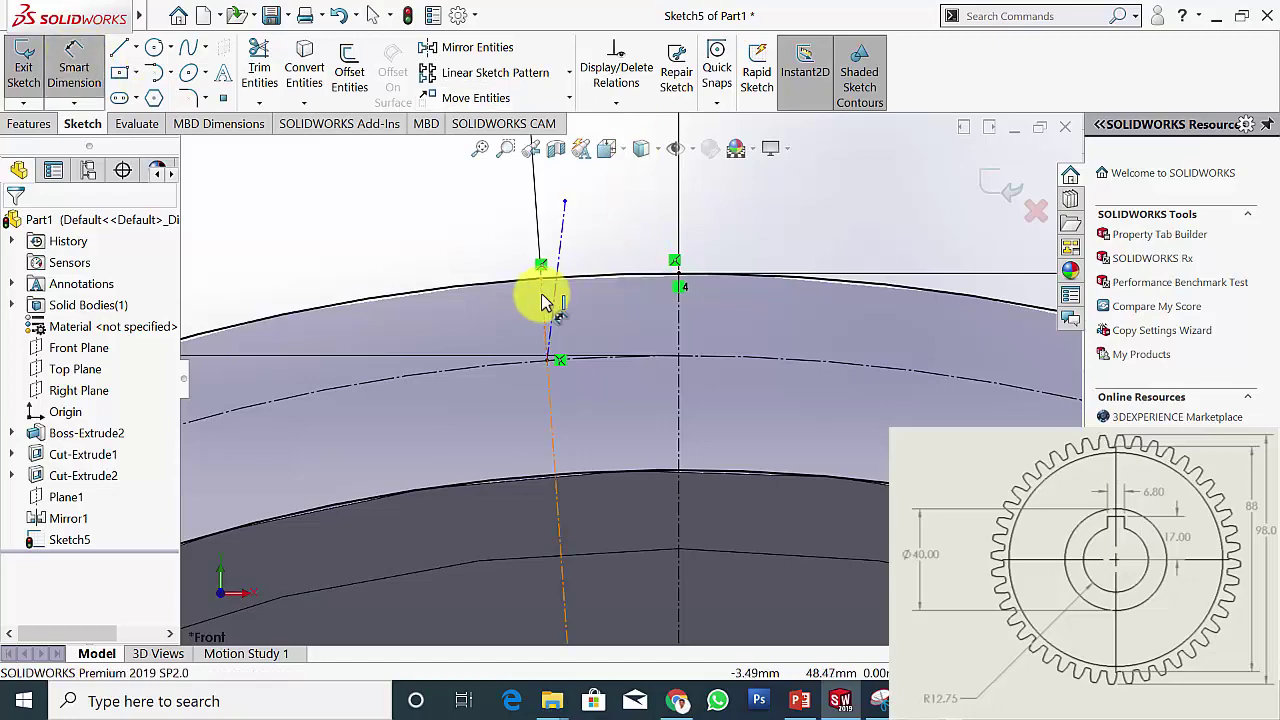
click(557, 296)
click(550, 228)
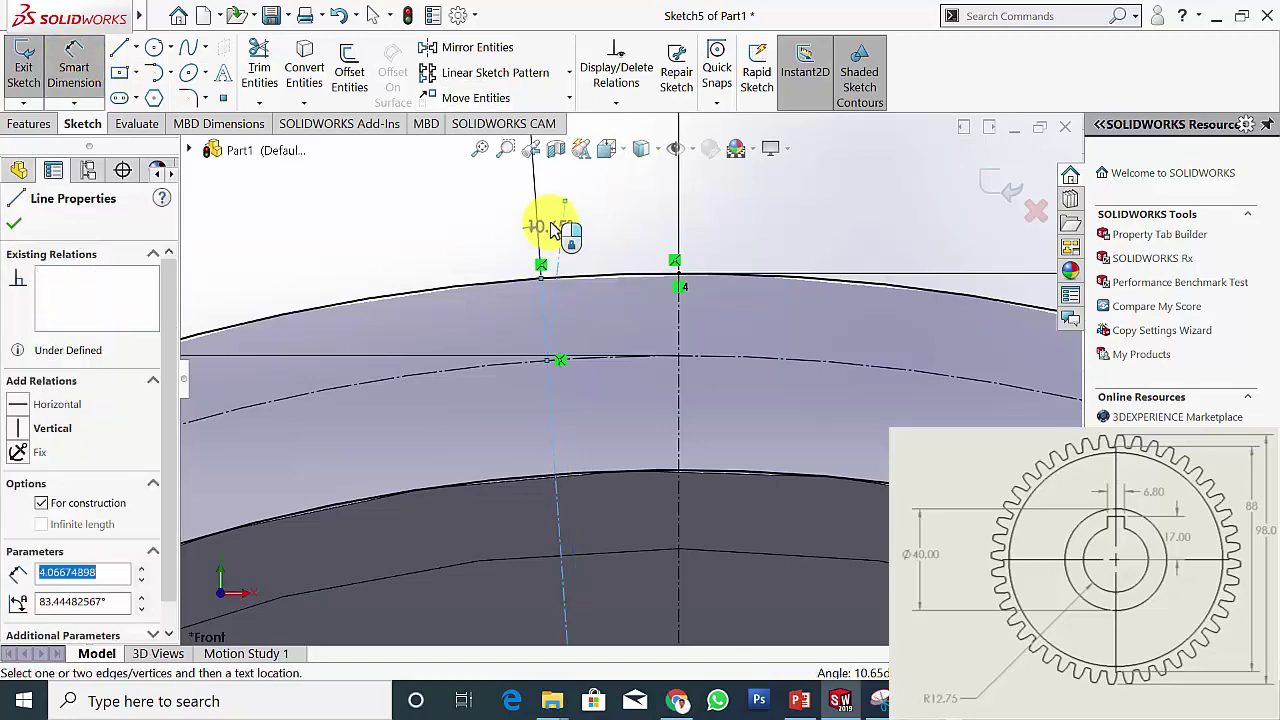
click(548, 220)
text(14.5)
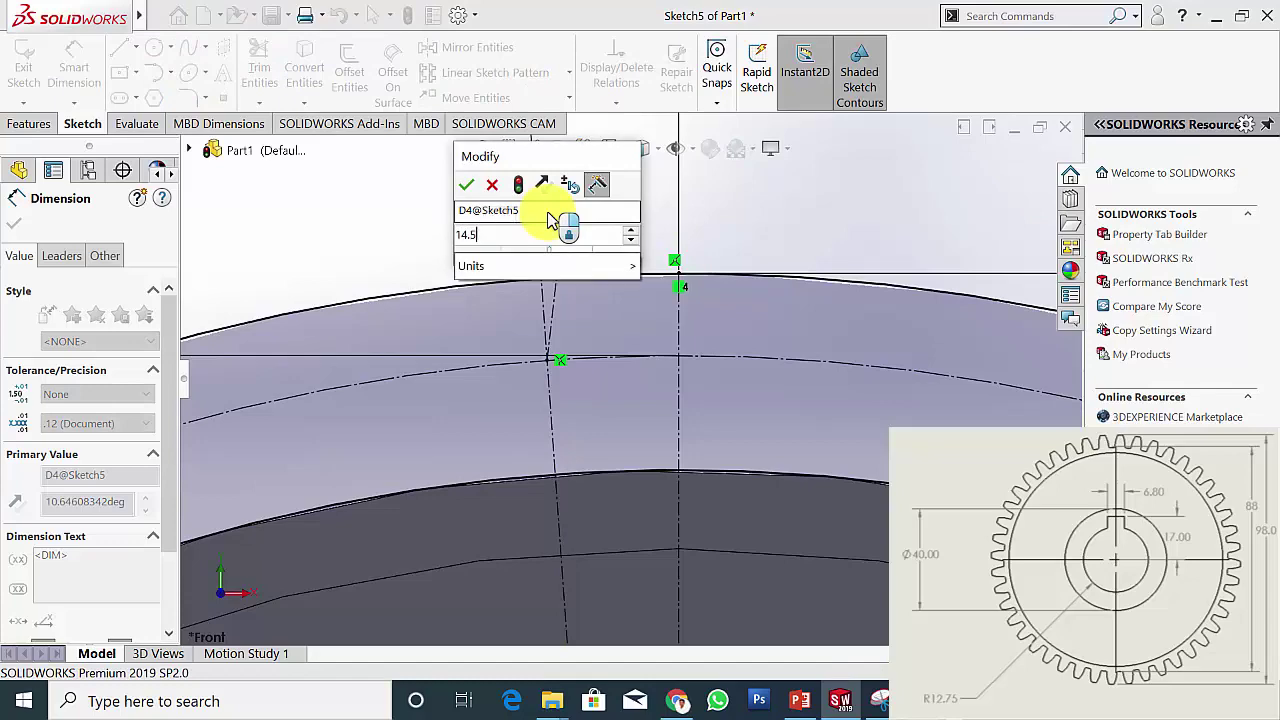
key(Return)
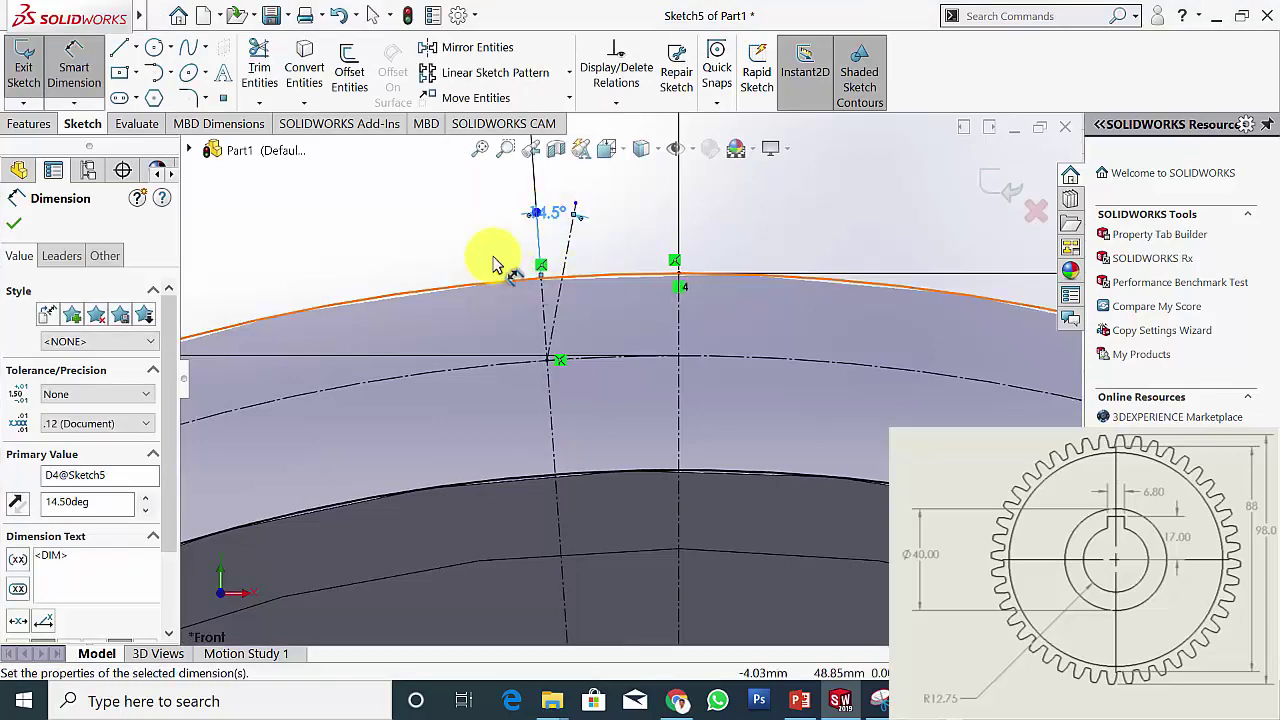
click(520, 268)
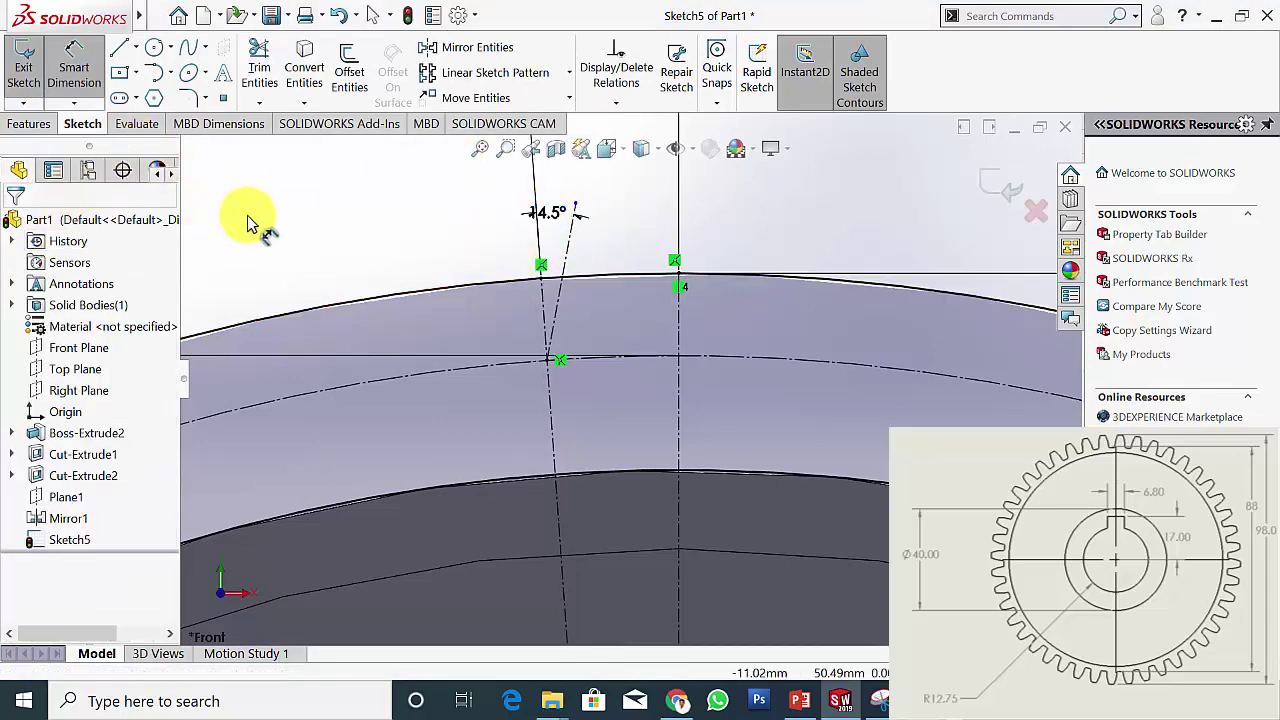
Draw a three-point flank arc from the lower rim edge to the outer edge
scroll(600, 270, down, 2)
scroll(598, 270, down, 1)
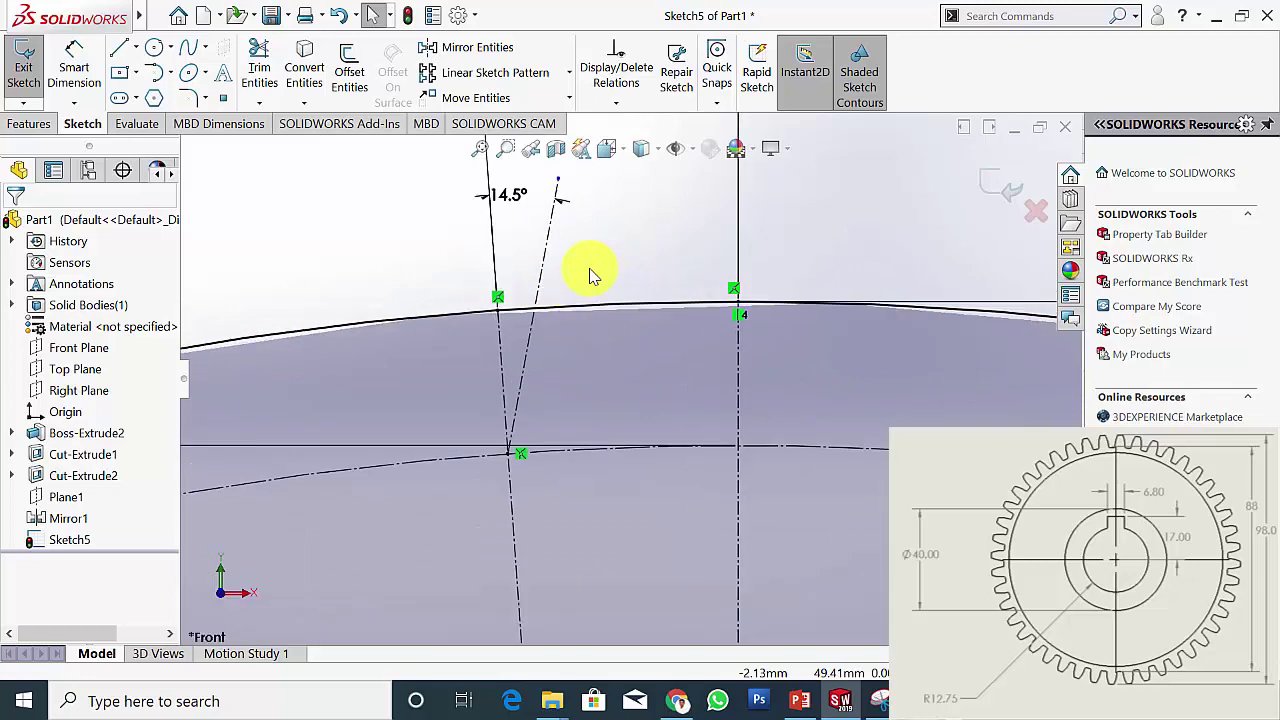
click(172, 72)
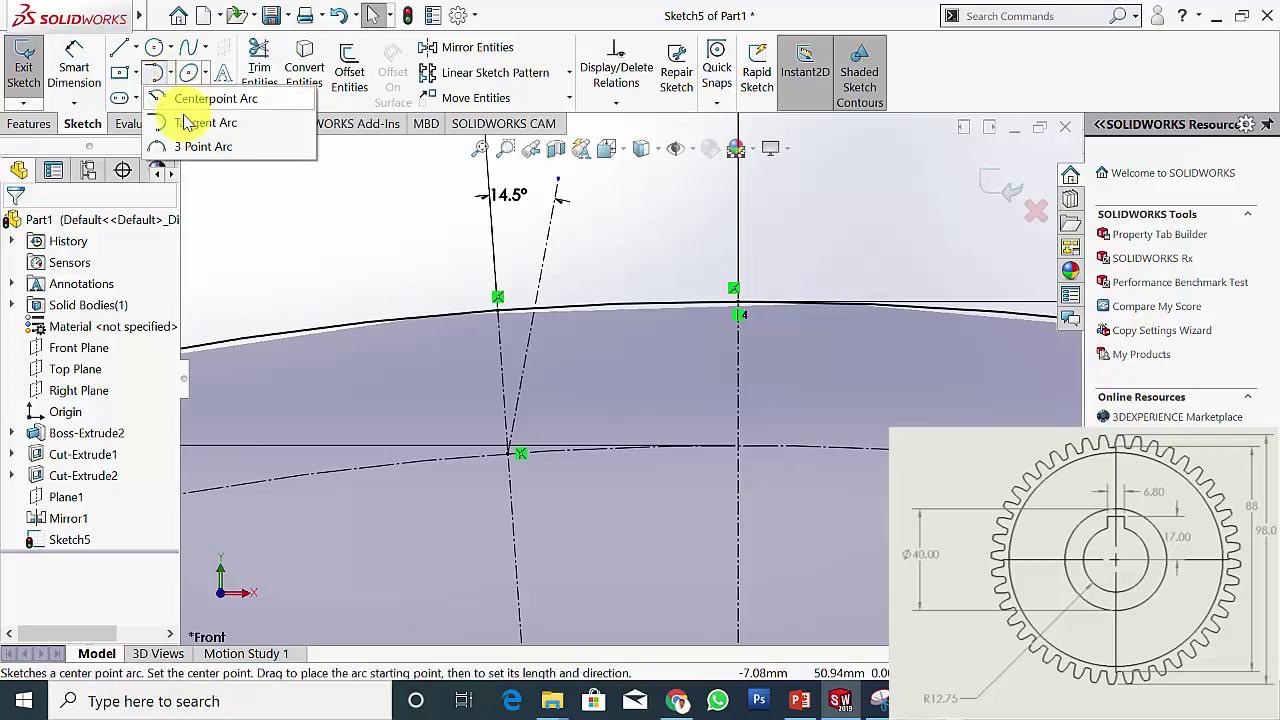
click(195, 148)
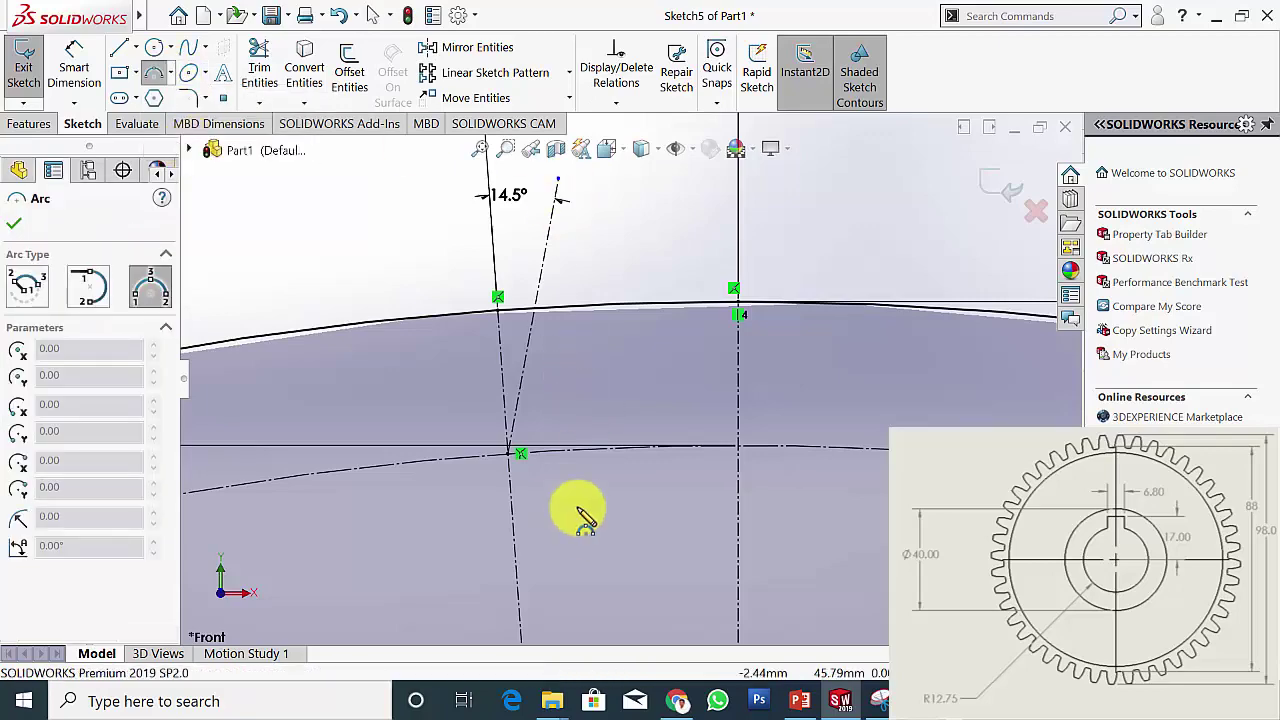
scroll(590, 512, up, 2)
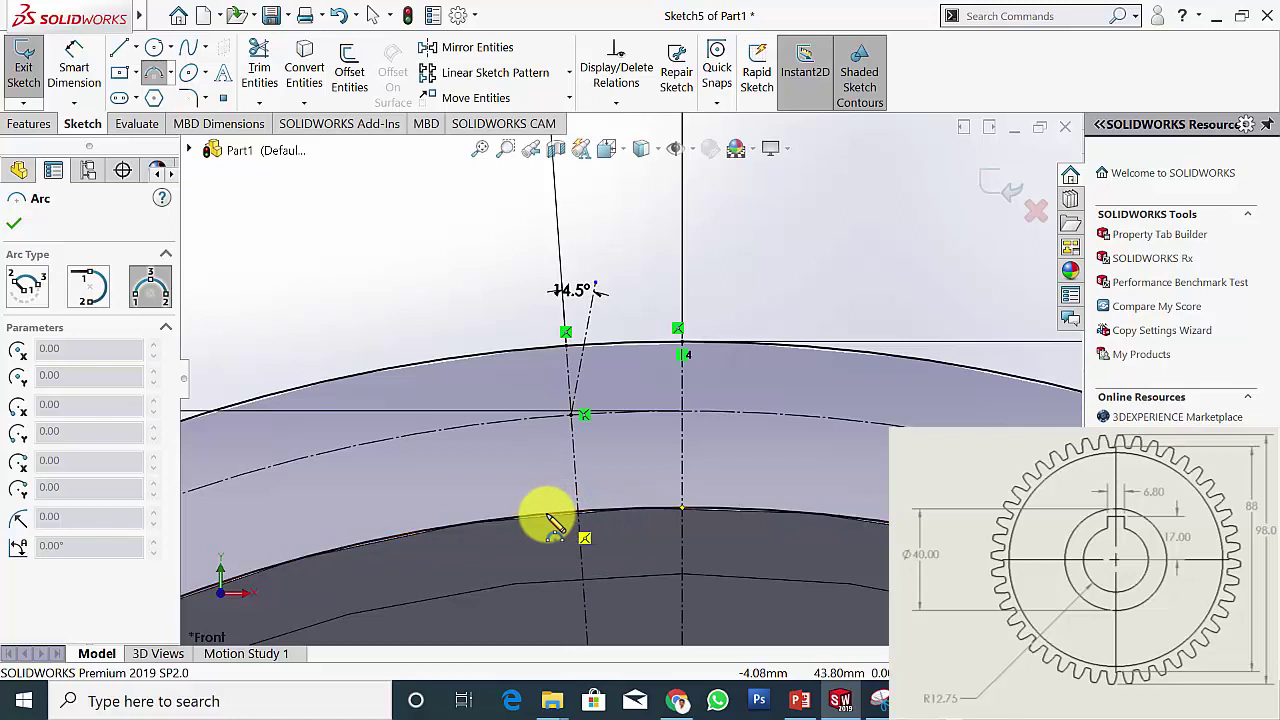
click(546, 514)
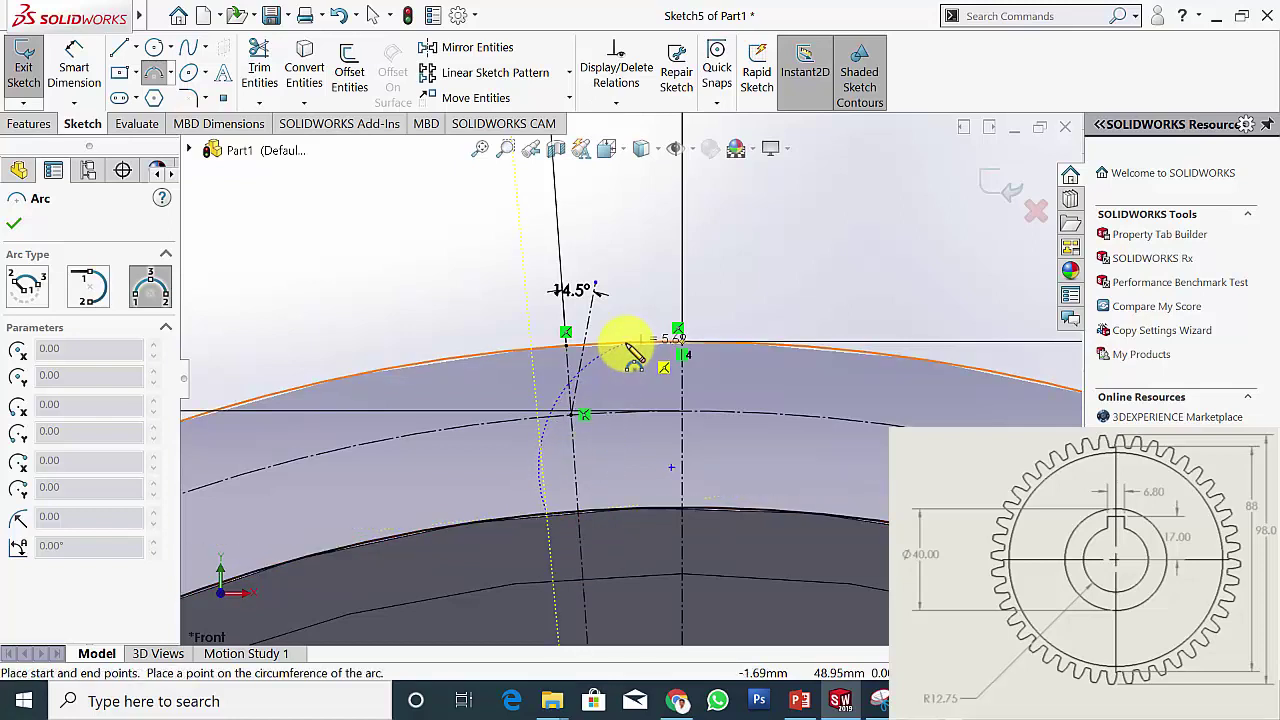
click(632, 360)
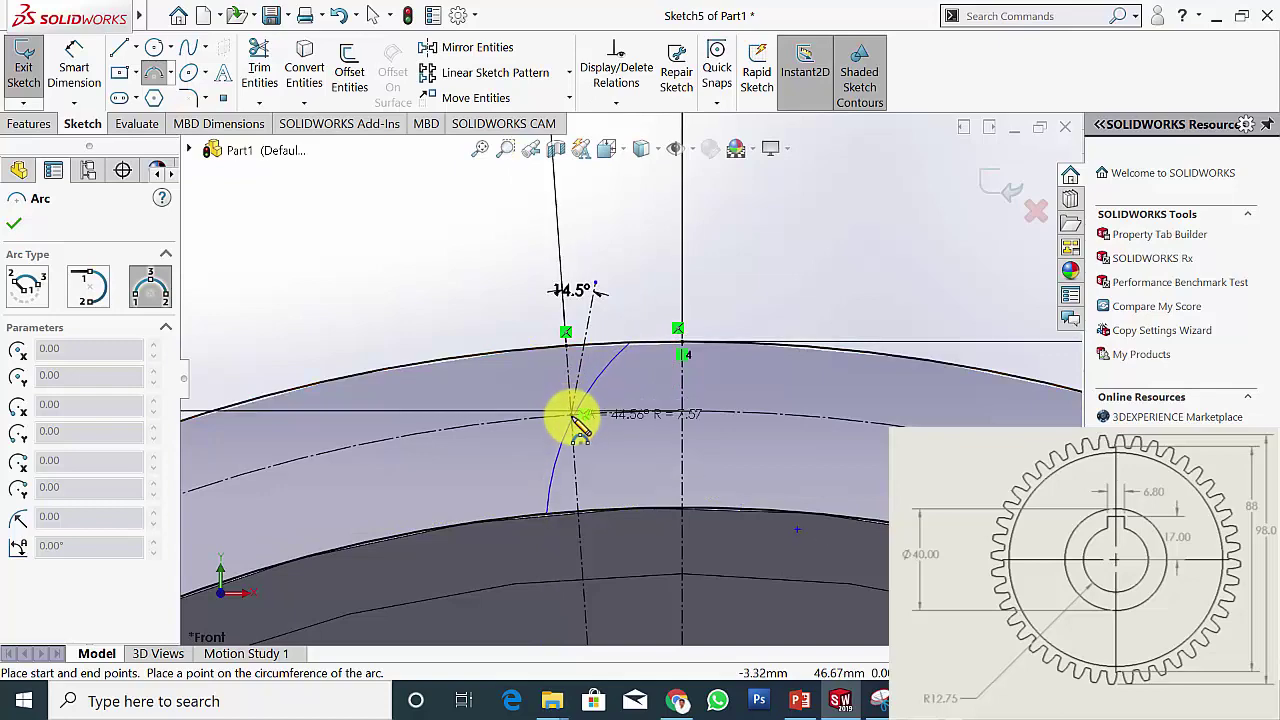
scroll(575, 416, down, 5)
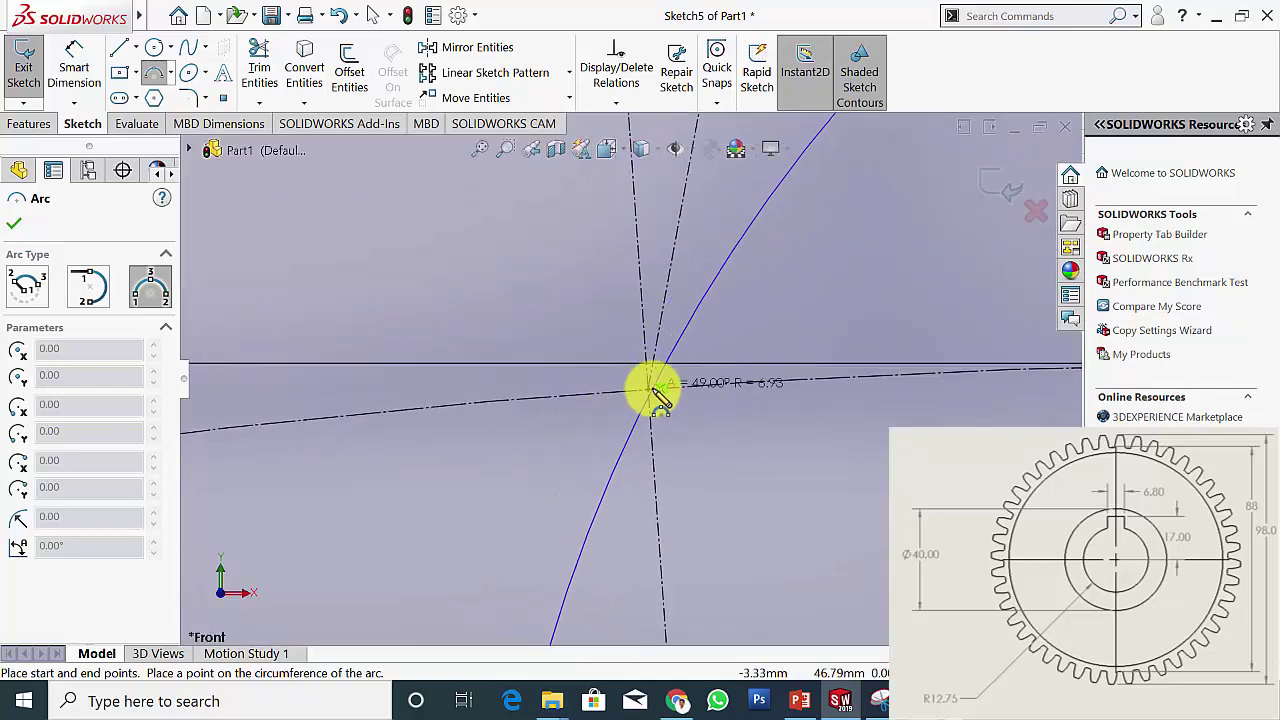
click(662, 398)
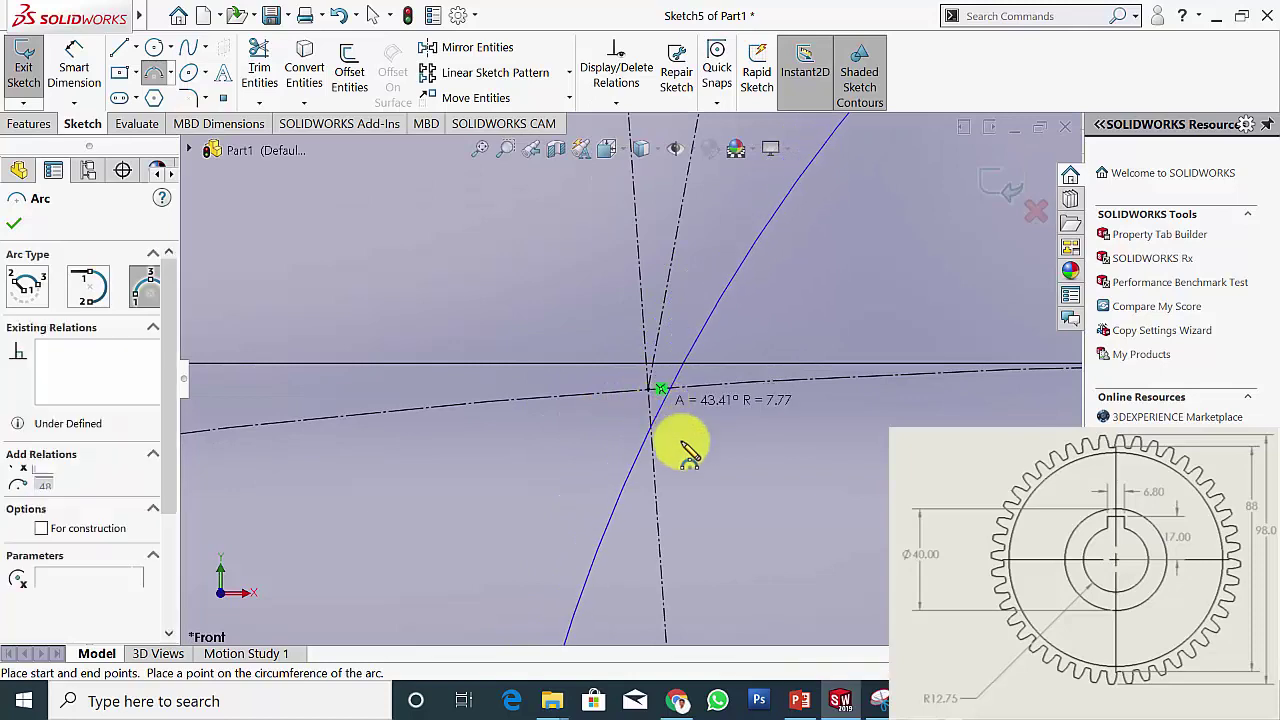
key(Escape)
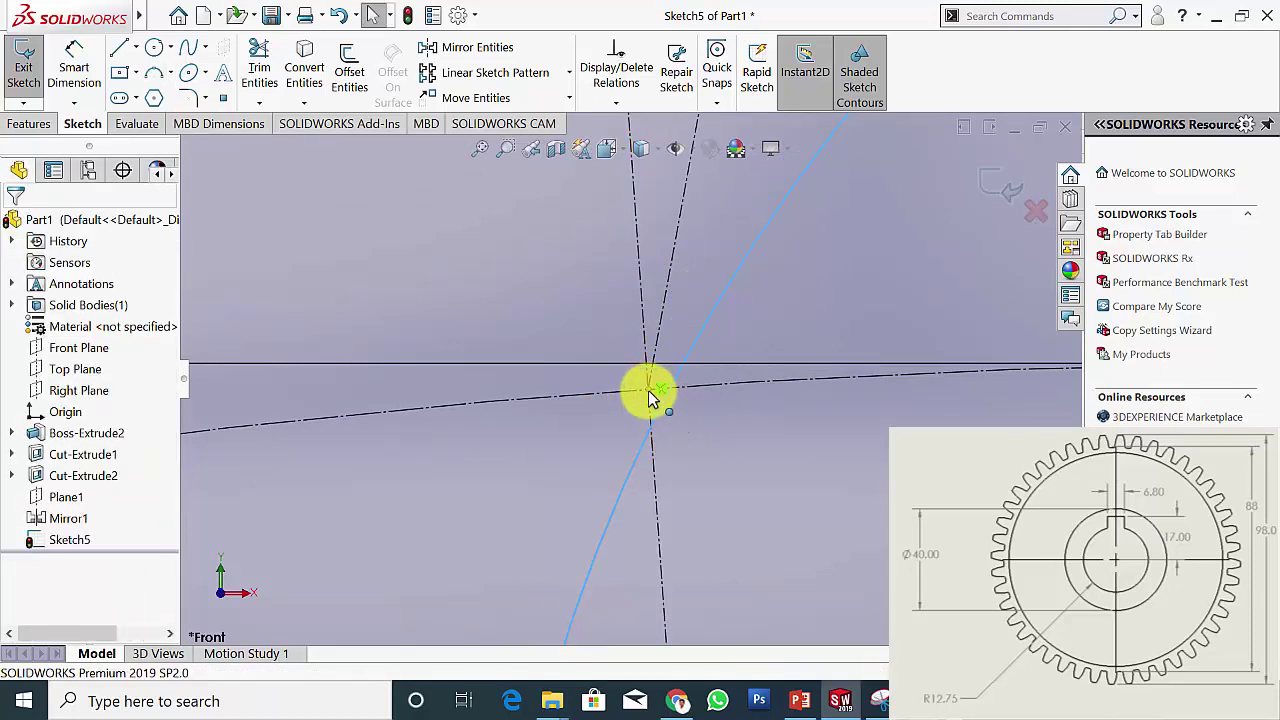
Make the flank arc coincident with the pitch-circle intersection point
click(650, 396)
ctrl+click(645, 415)
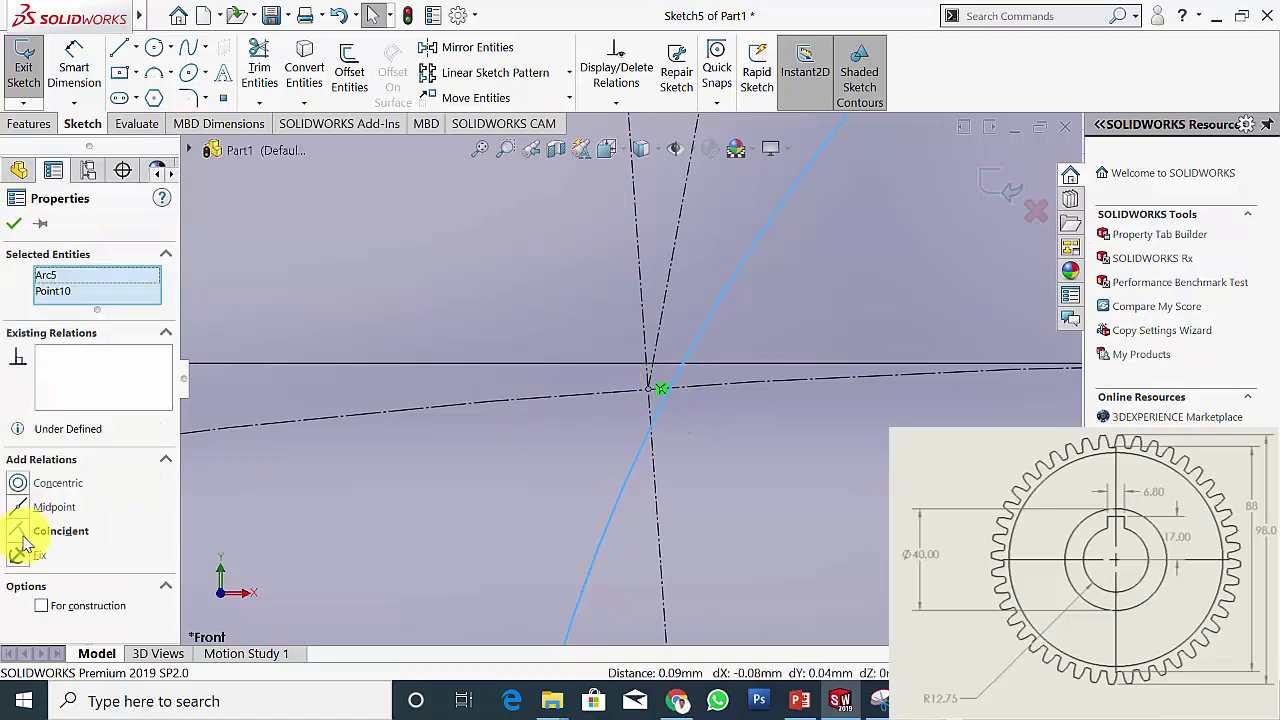
click(14, 226)
scroll(770, 344, up, 5)
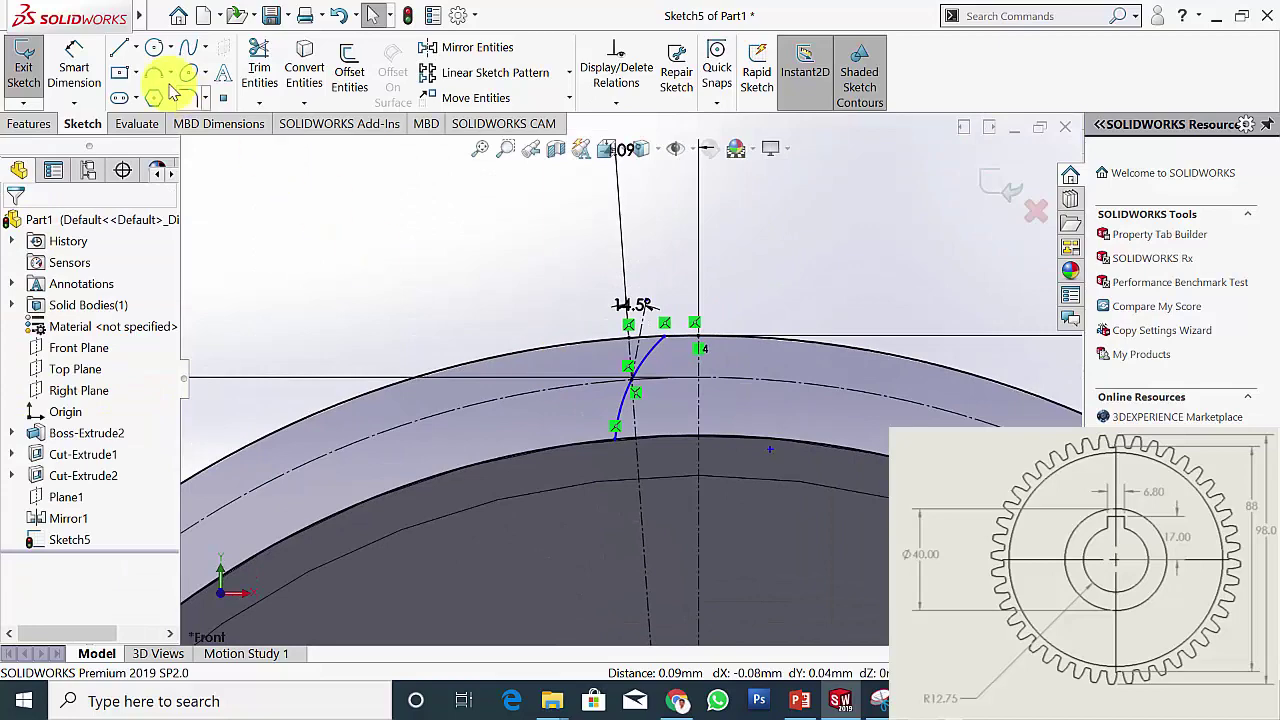
Draw a construction centerline from near the gear centre to the arc's lower endpoint
click(139, 48)
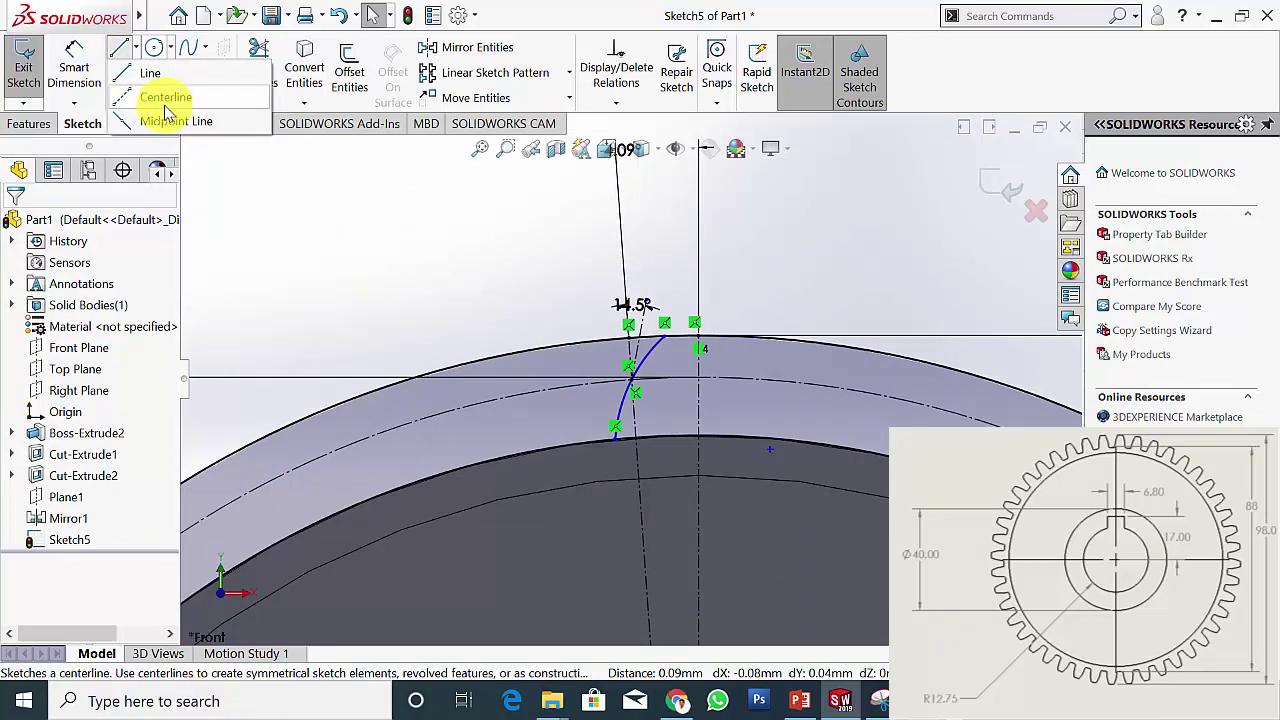
click(155, 98)
scroll(766, 440, up, 2)
scroll(640, 484, up, 3)
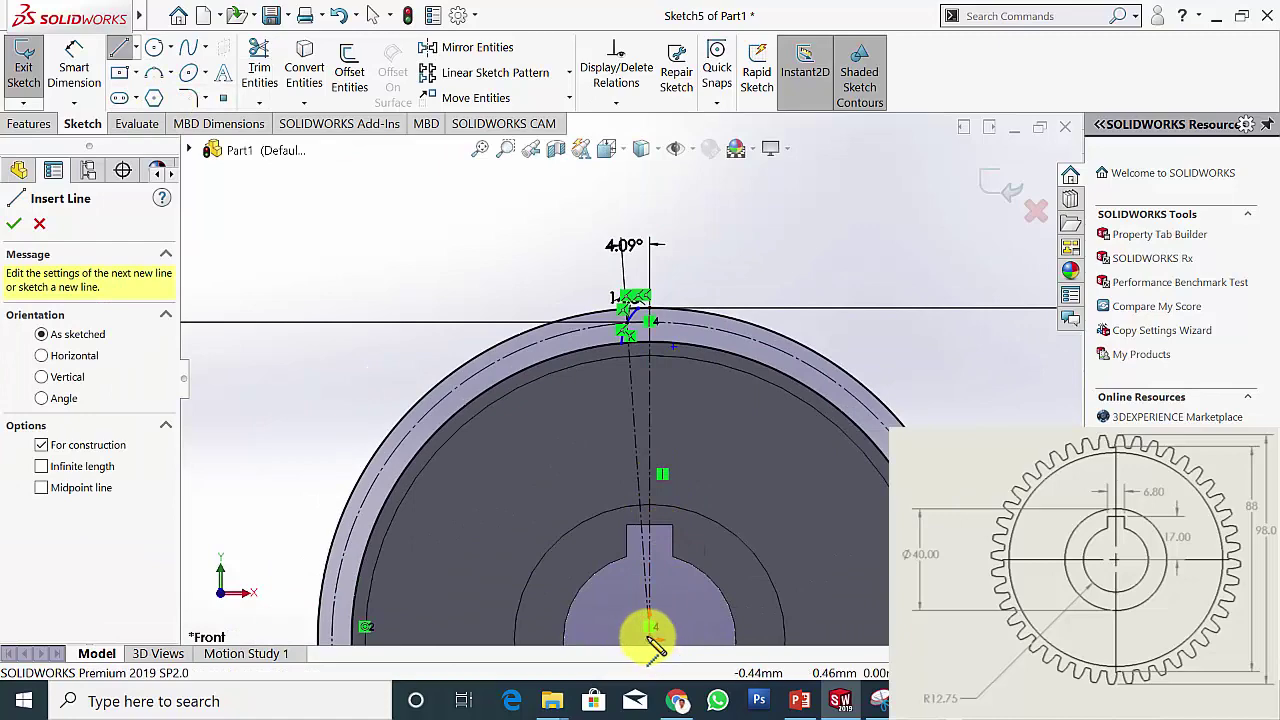
click(623, 508)
scroll(640, 329, down, 5)
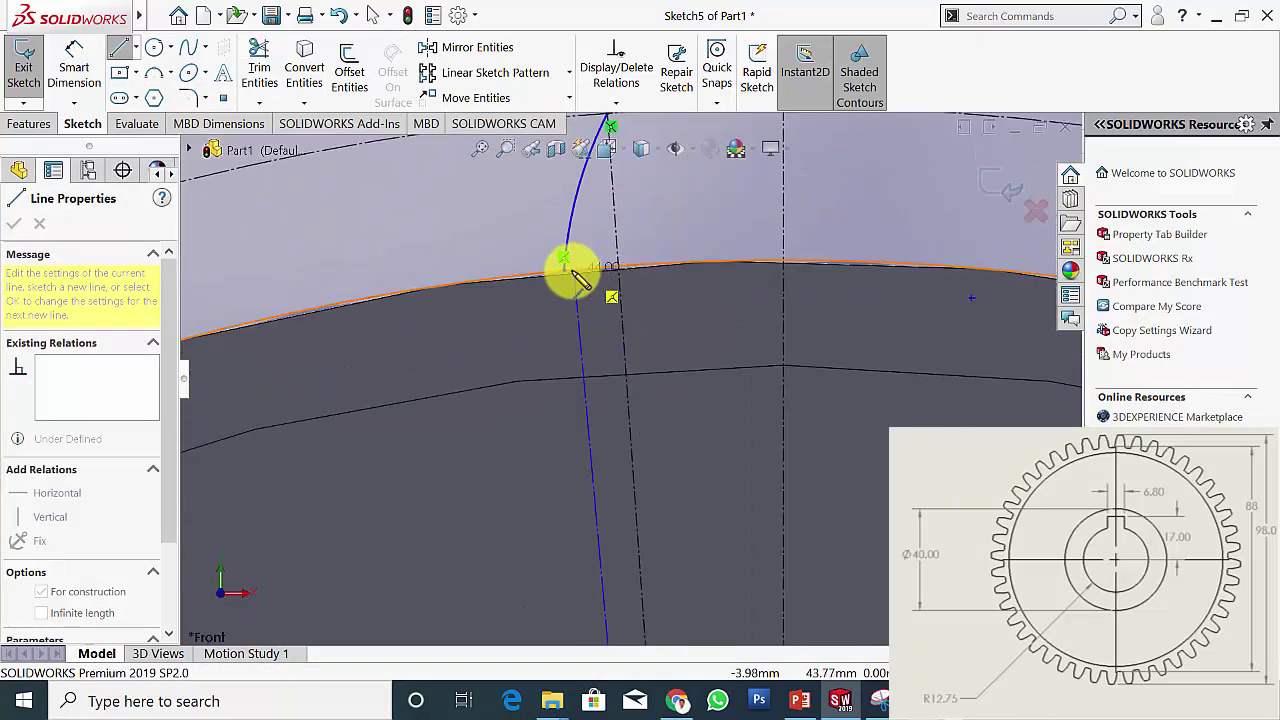
click(565, 262)
key(Escape)
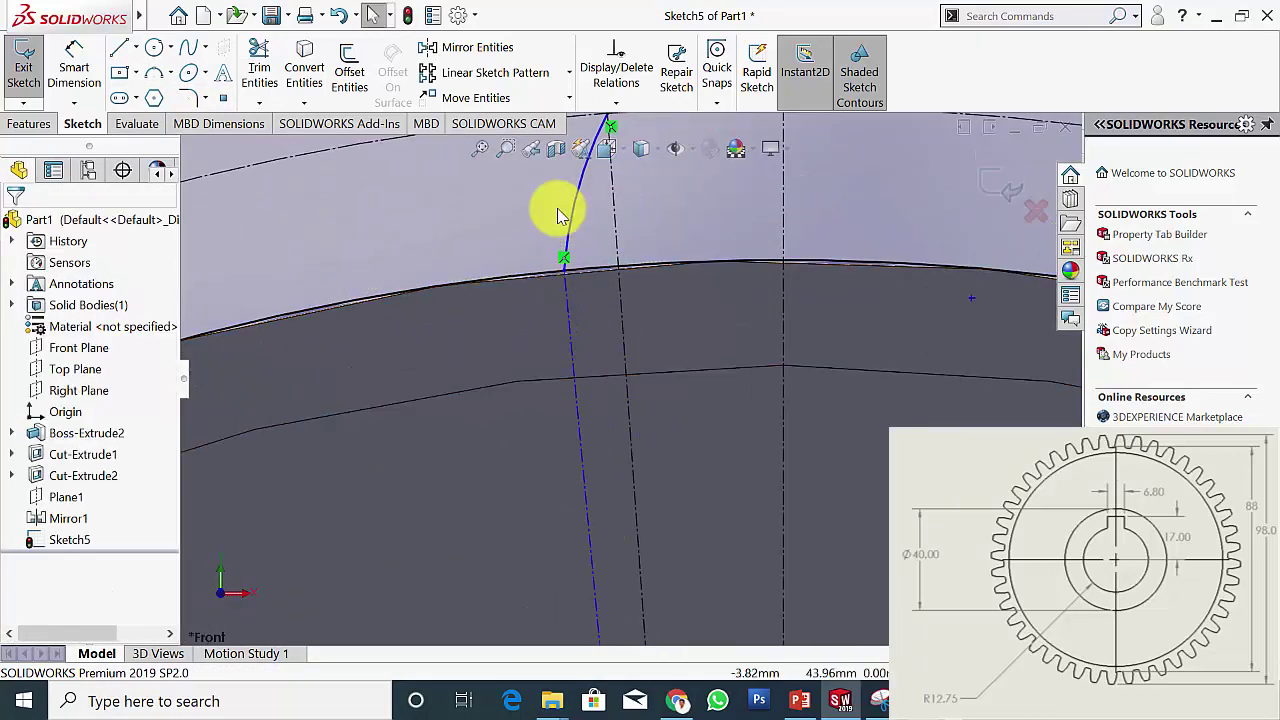
Make the flank arc tangent to the new centerline
click(573, 222)
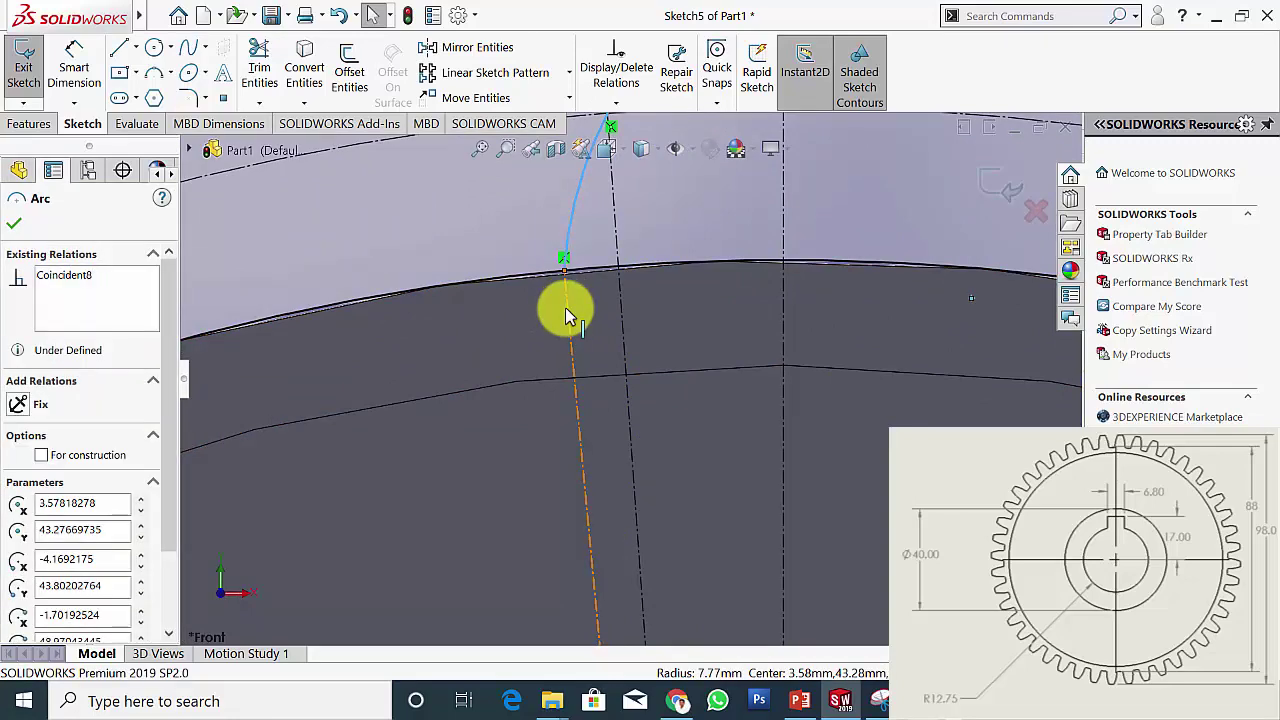
ctrl+click(566, 316)
click(18, 484)
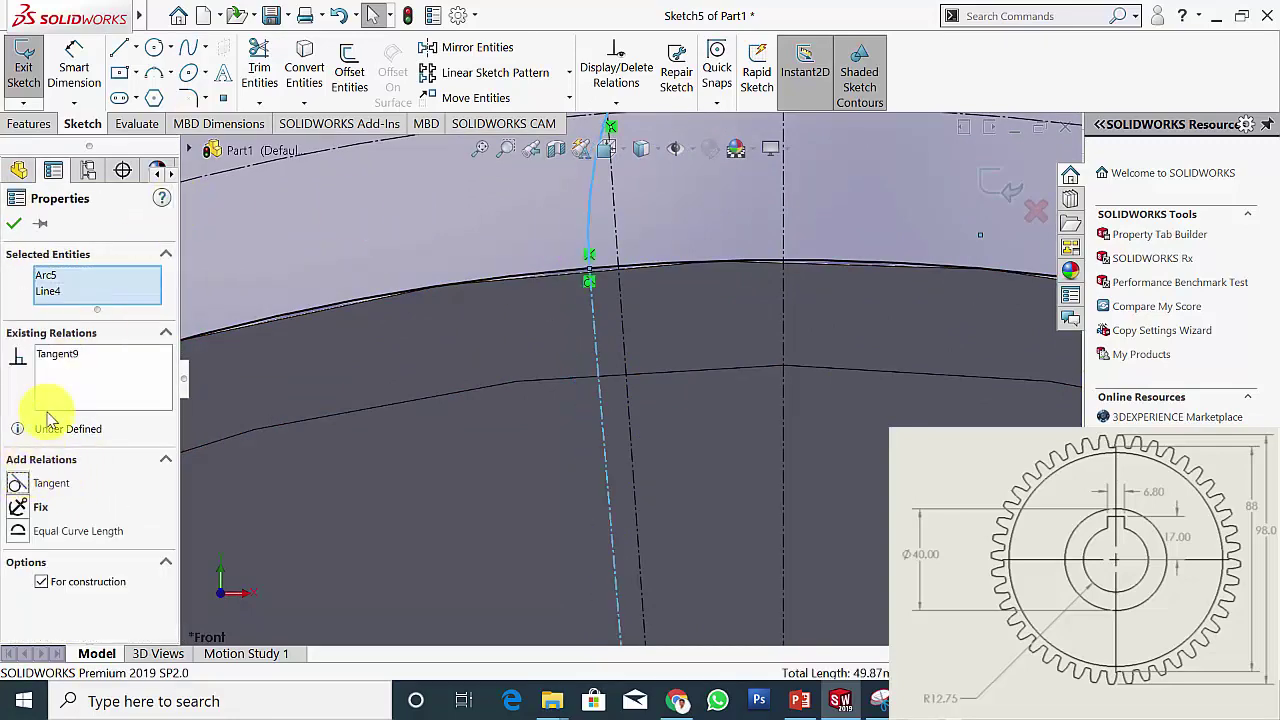
click(14, 226)
scroll(714, 237, down, 5)
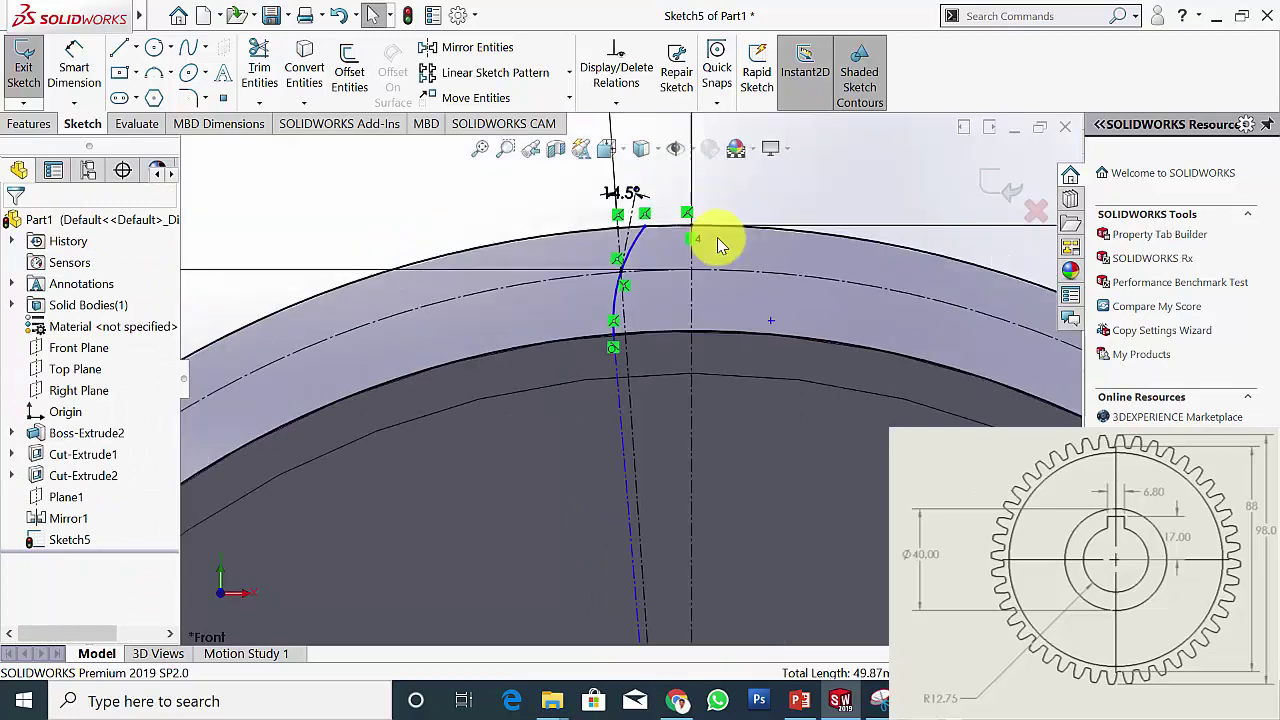
scroll(623, 248, down, 3)
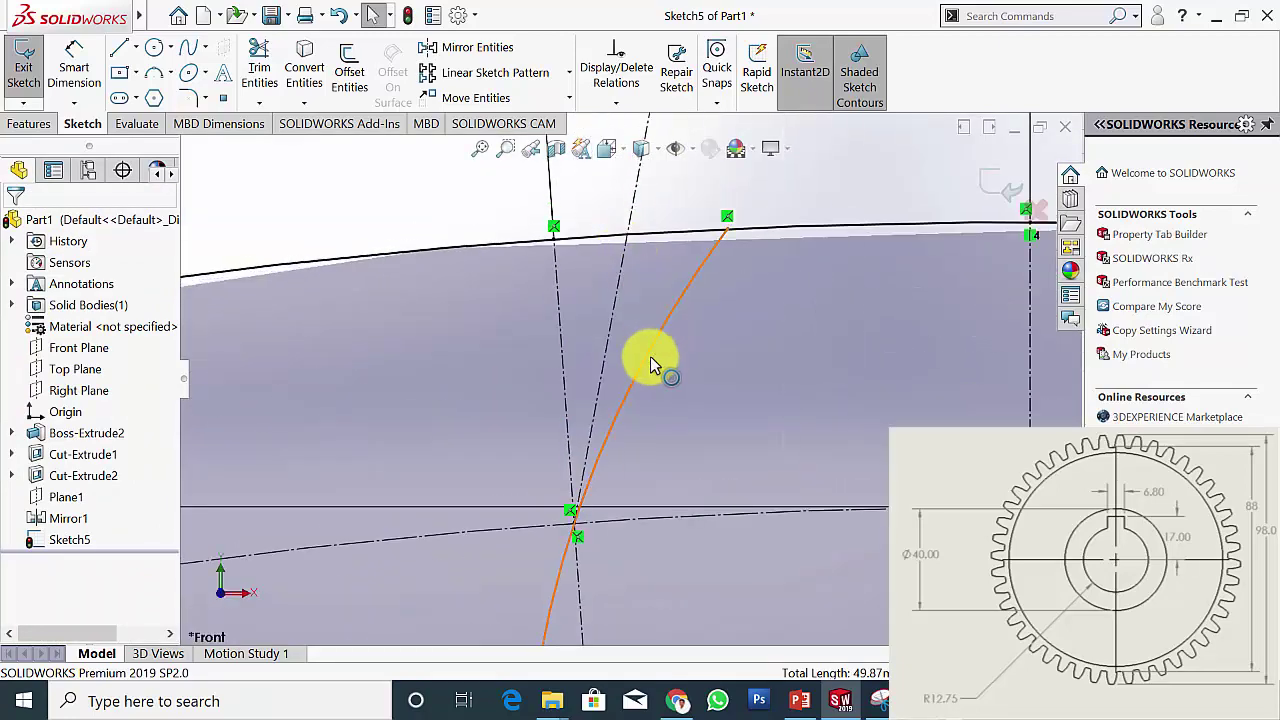
Make the flank arc tangent to the upper 14.5° construction line, fully defining it
click(650, 357)
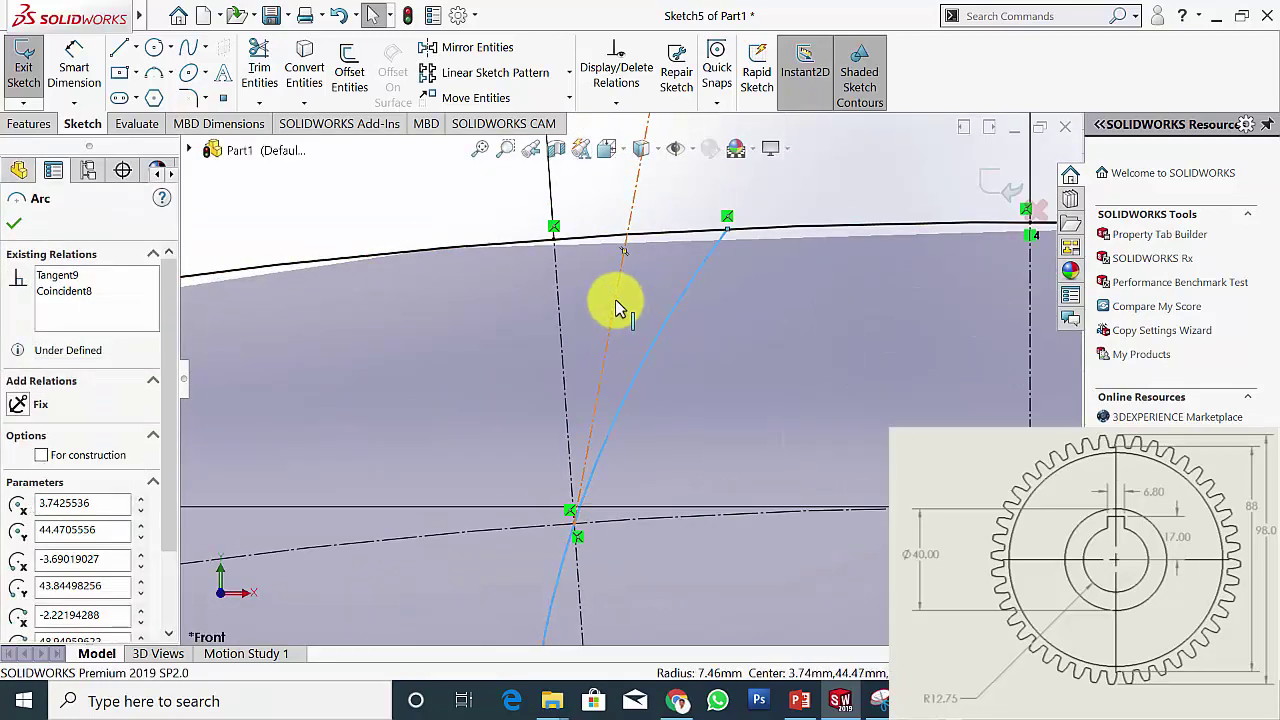
ctrl+click(615, 299)
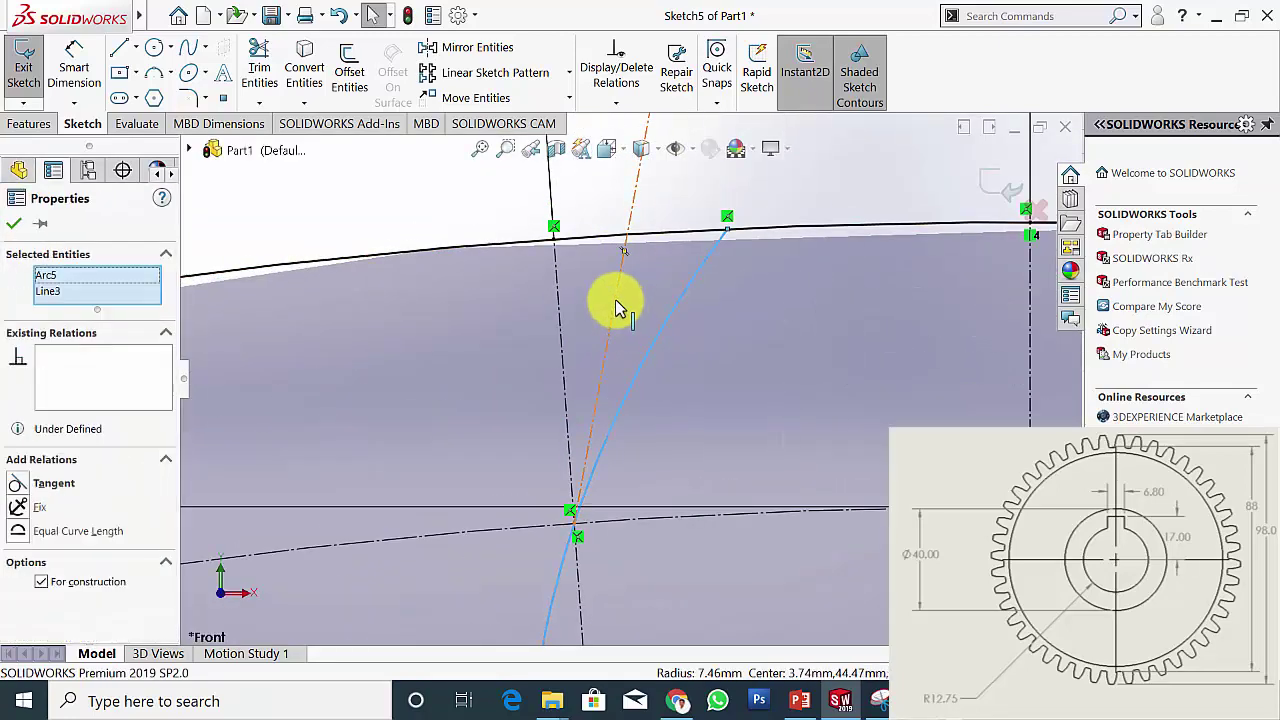
click(24, 486)
click(20, 224)
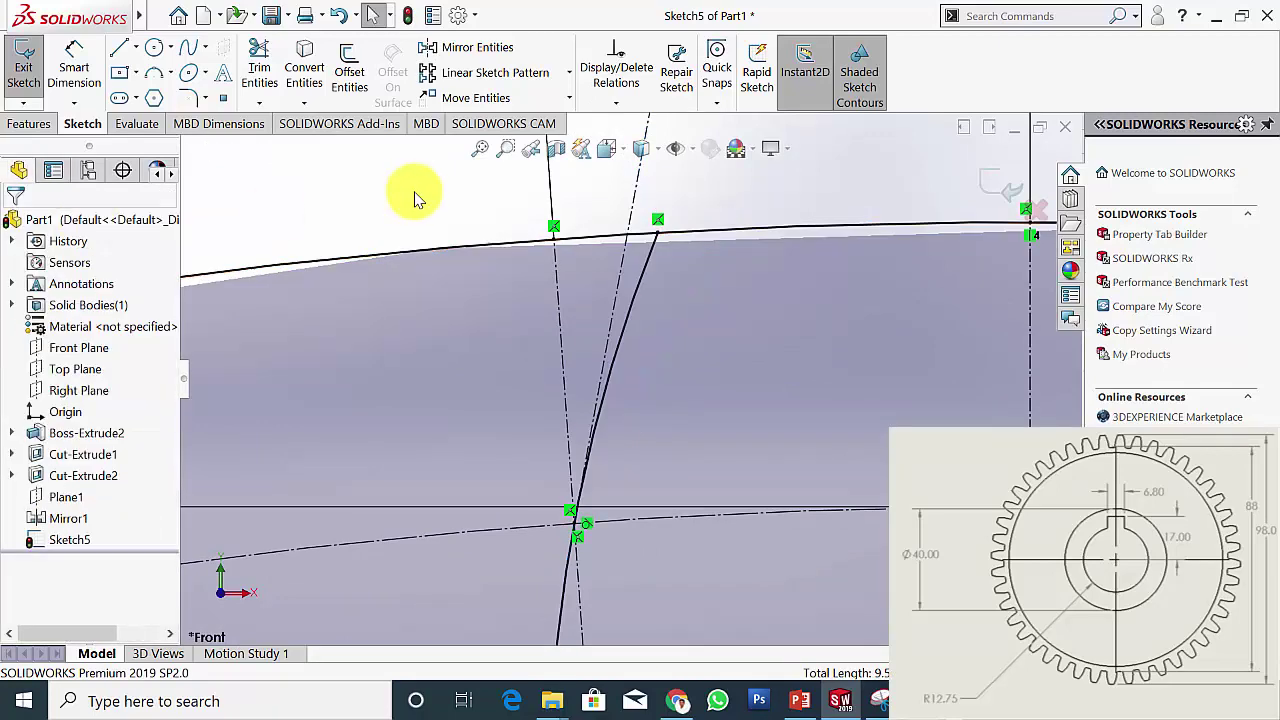
scroll(560, 320, up, 3)
scroll(720, 440, up, 2)
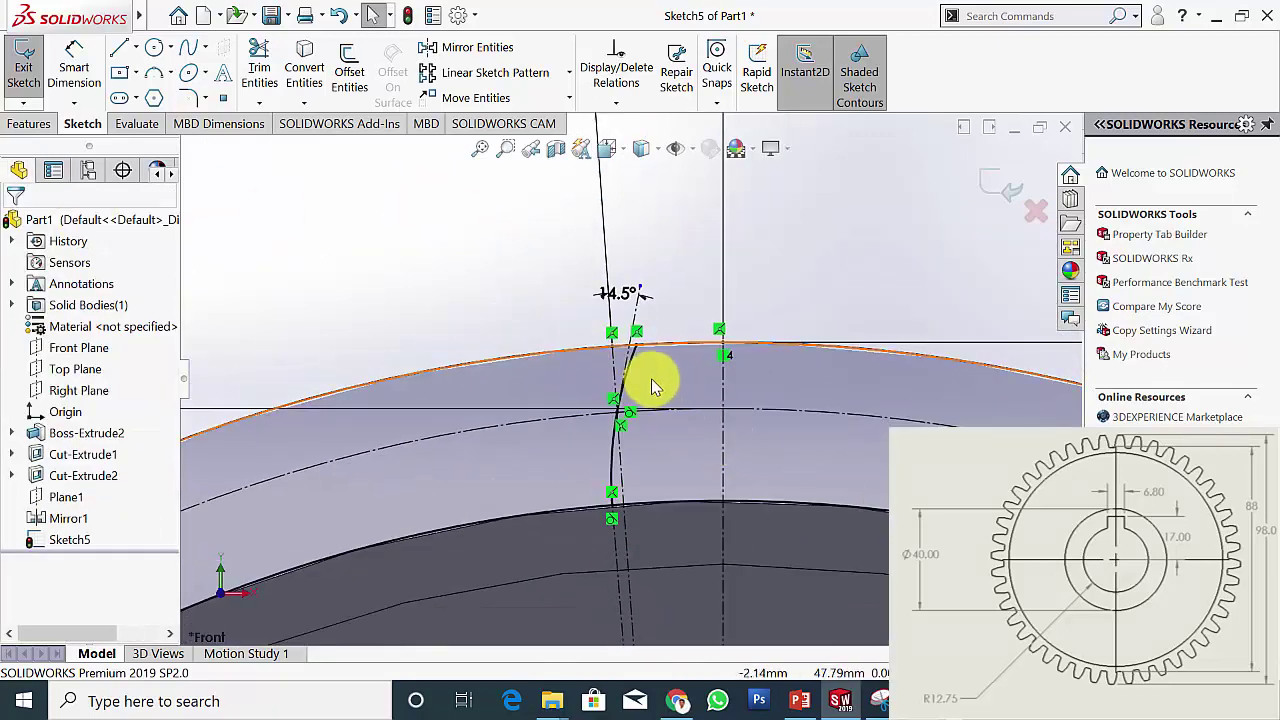
scroll(640, 378, down, 1)
scroll(640, 375, up, 1)
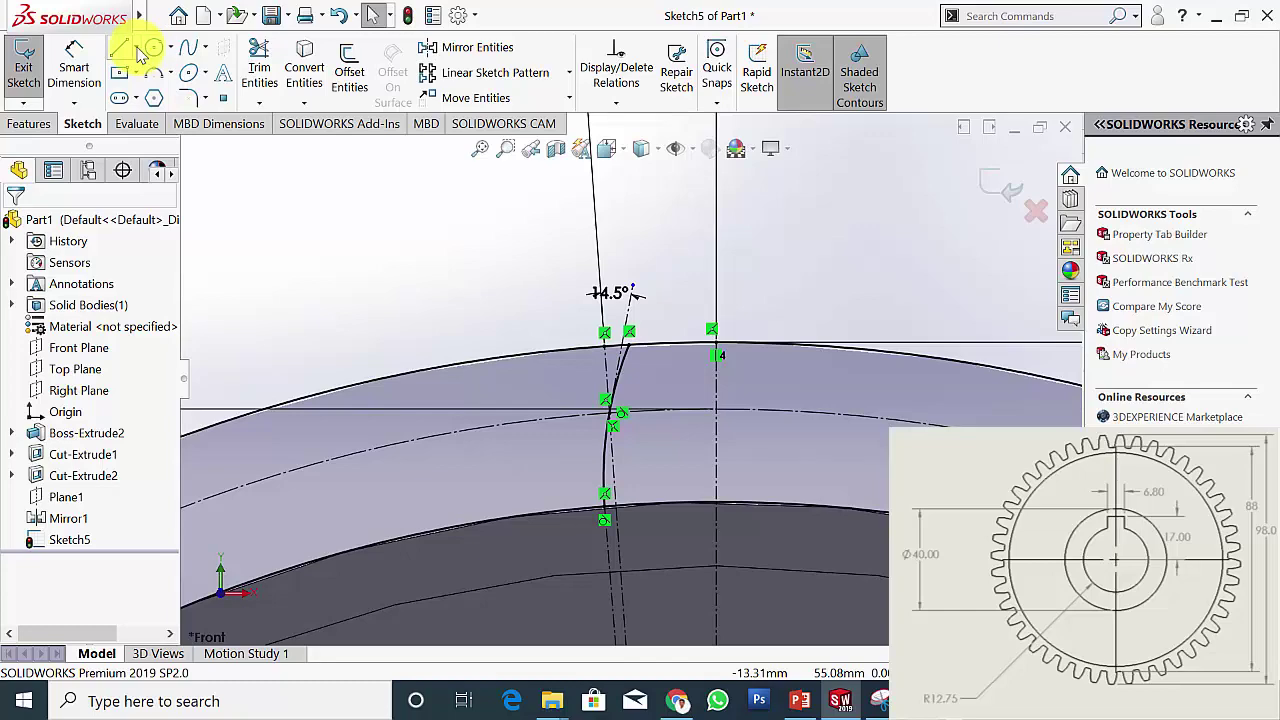
Draw another construction centerline ending at the gear centre
click(137, 50)
click(150, 98)
scroll(640, 340, up, 1)
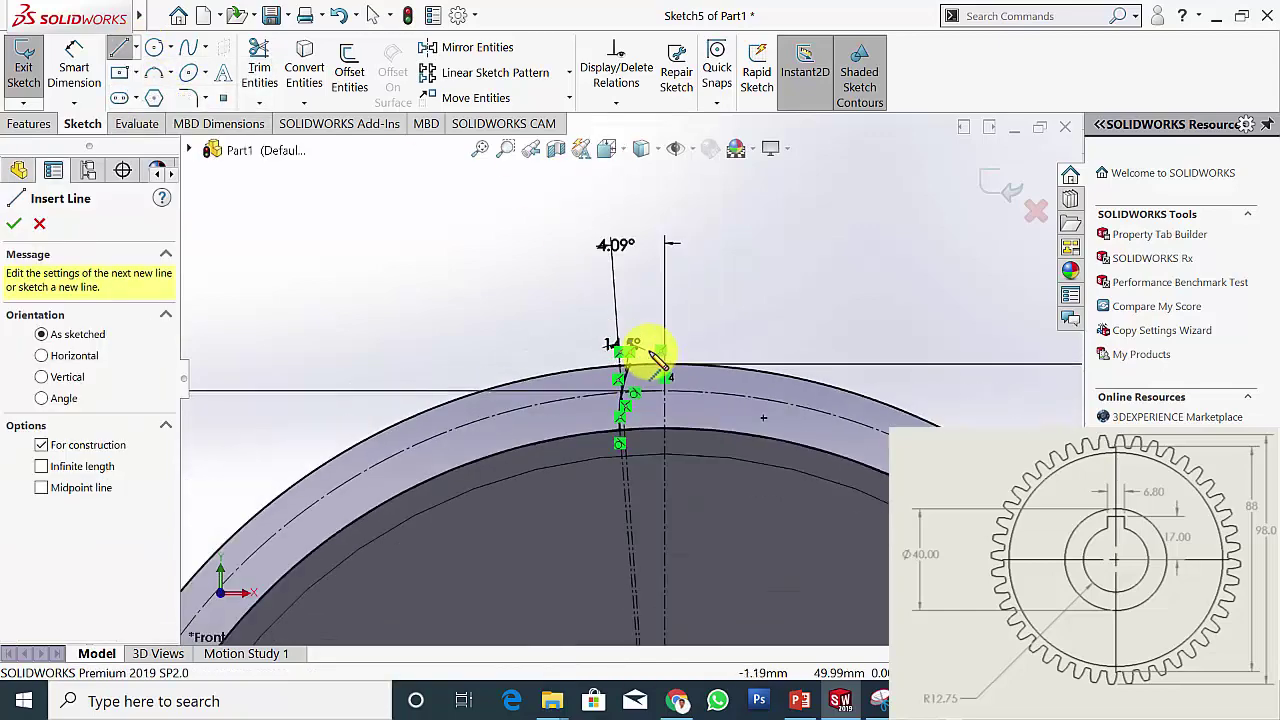
scroll(655, 400, up, 2)
scroll(660, 620, up, 2)
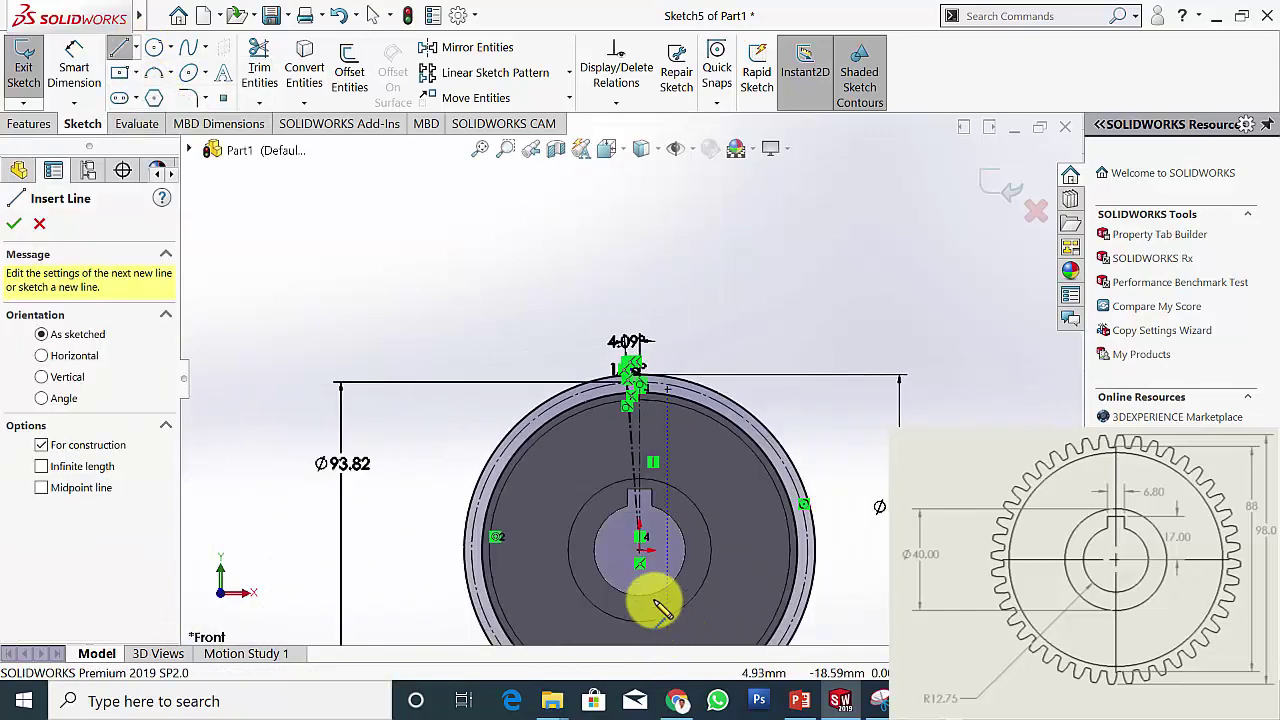
click(641, 552)
scroll(622, 395, down, 3)
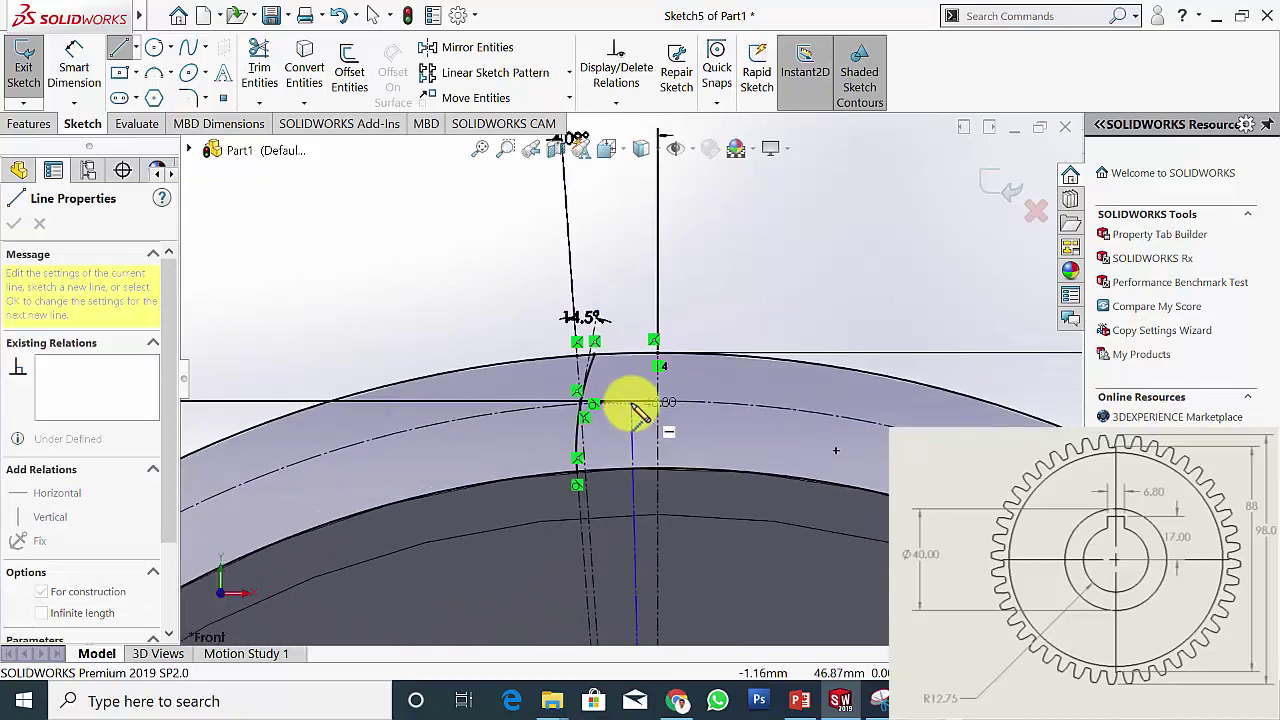
key(Escape)
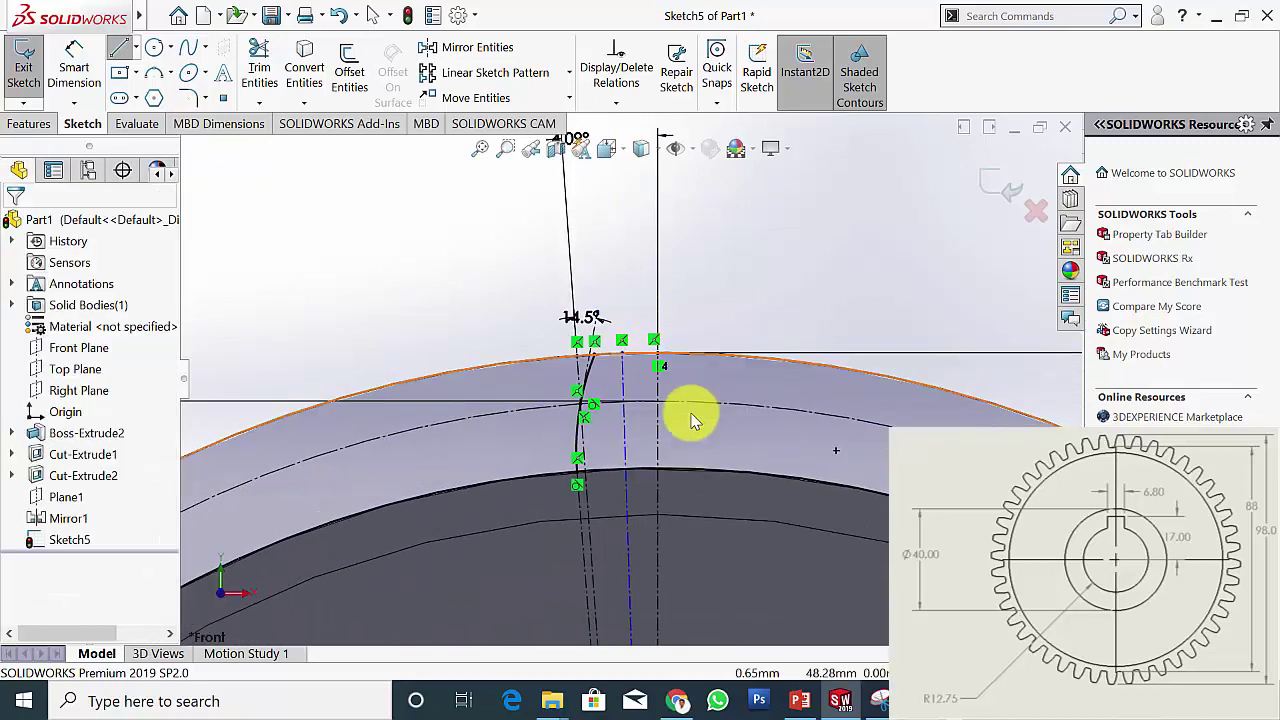
Dimension the angle between the new centerline and the vertical centerline, entering 4.09
click(78, 76)
scroll(640, 395, up, 2)
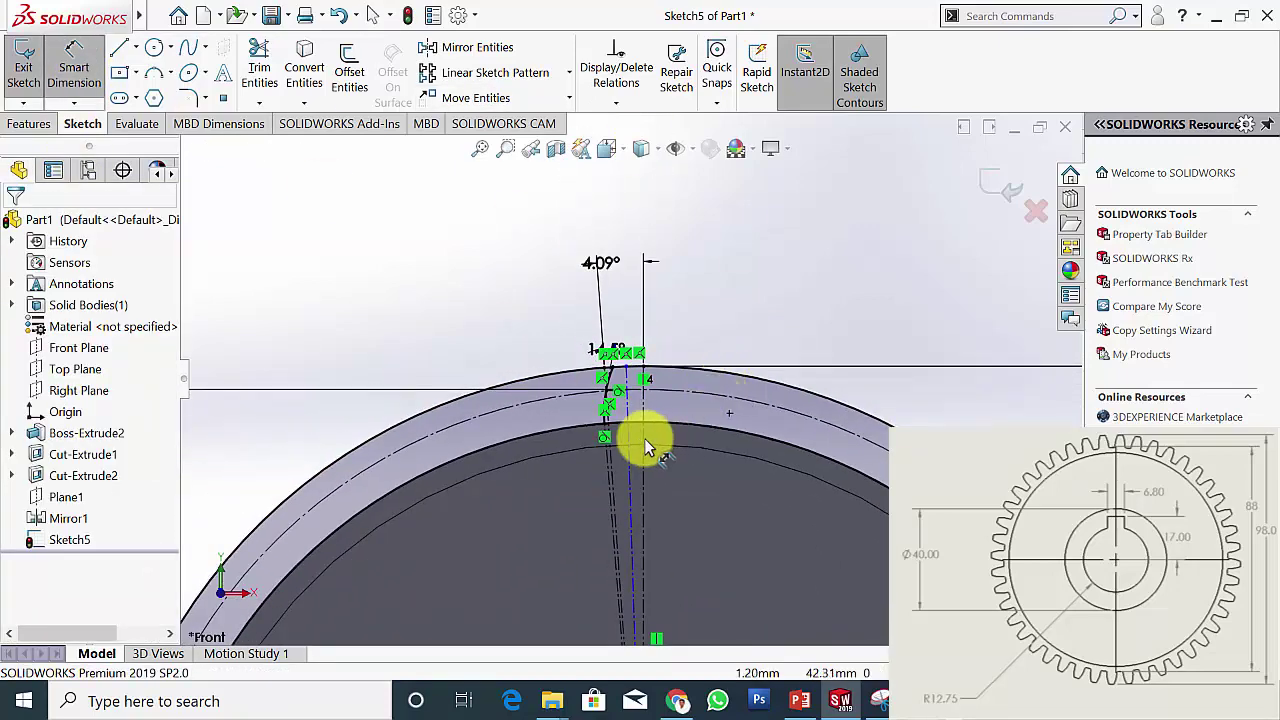
click(645, 412)
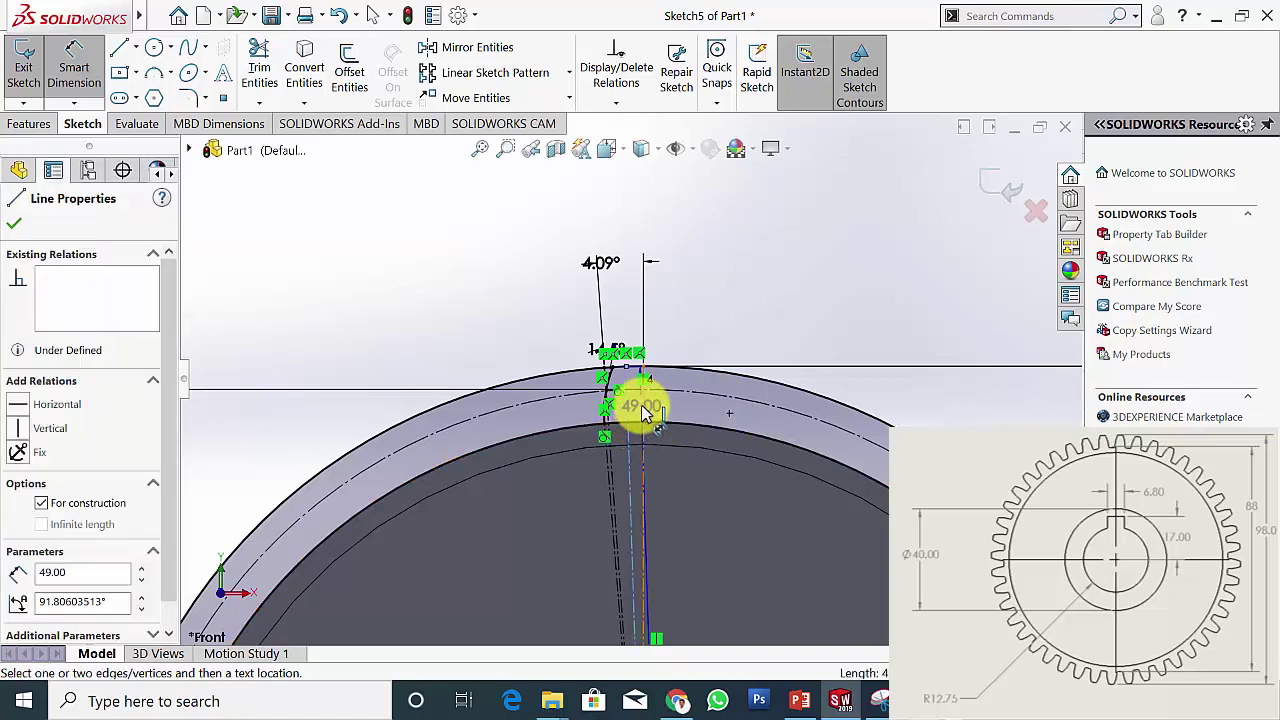
click(644, 398)
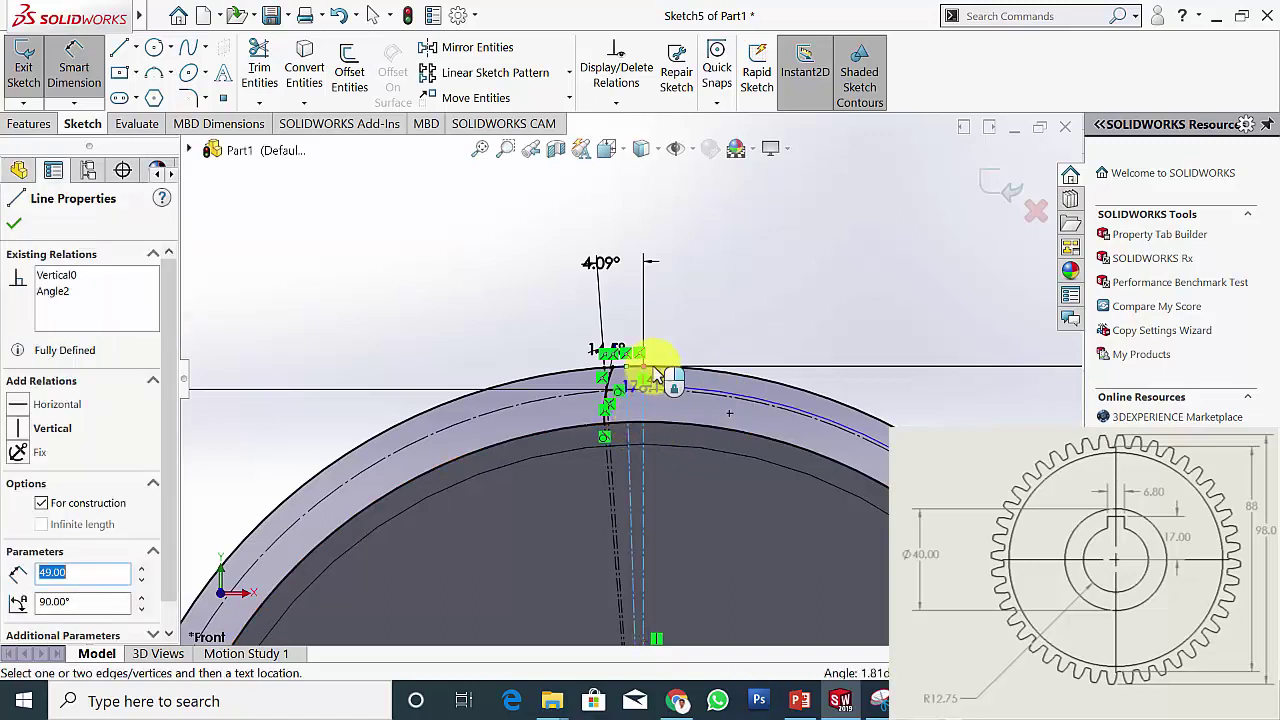
click(632, 290)
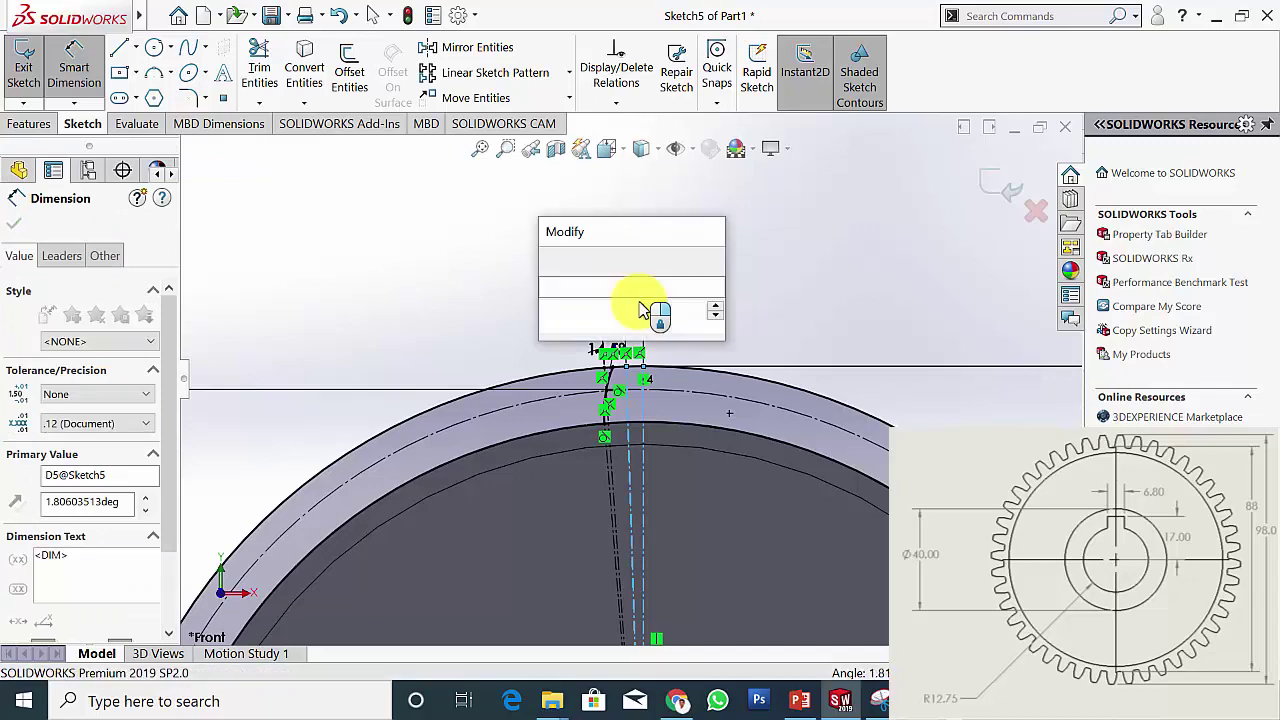
text(4.09/2)
key(Return)
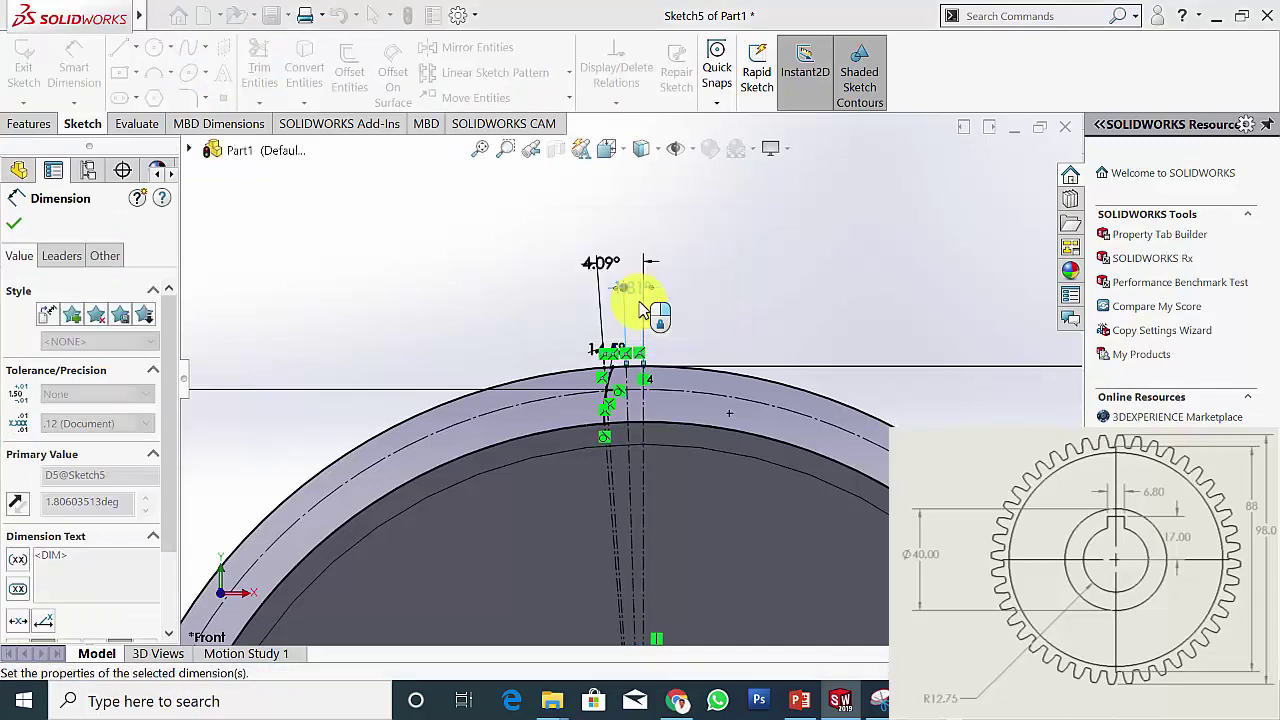
scroll(637, 390, down, 3)
scroll(638, 389, down, 2)
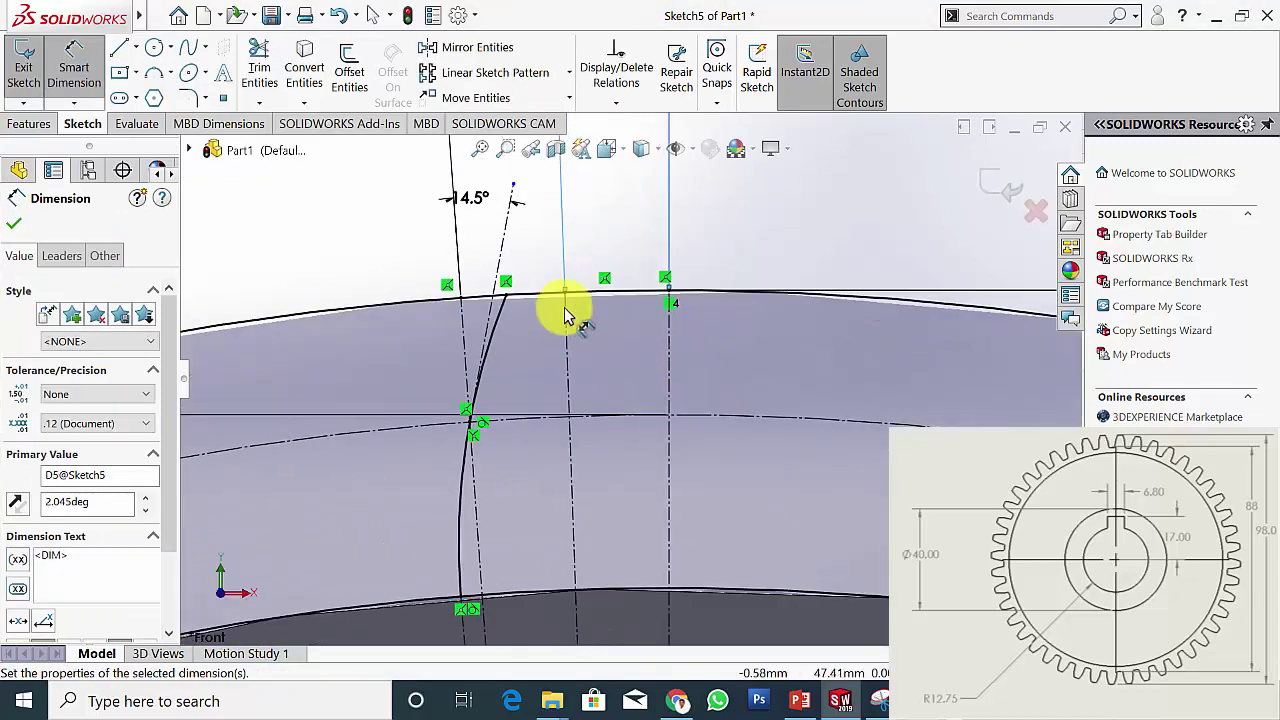
click(17, 227)
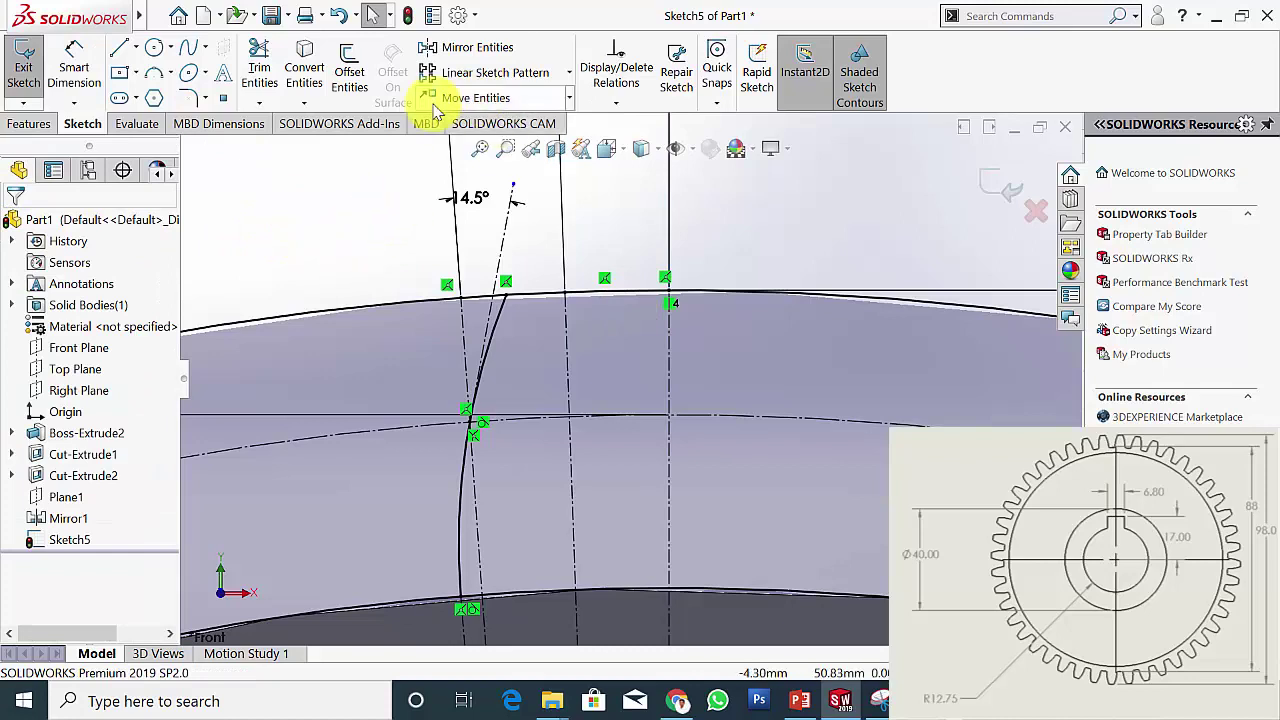
Mirror the flank arc Arc5 about centerline Line5 to create the opposite flank
click(477, 48)
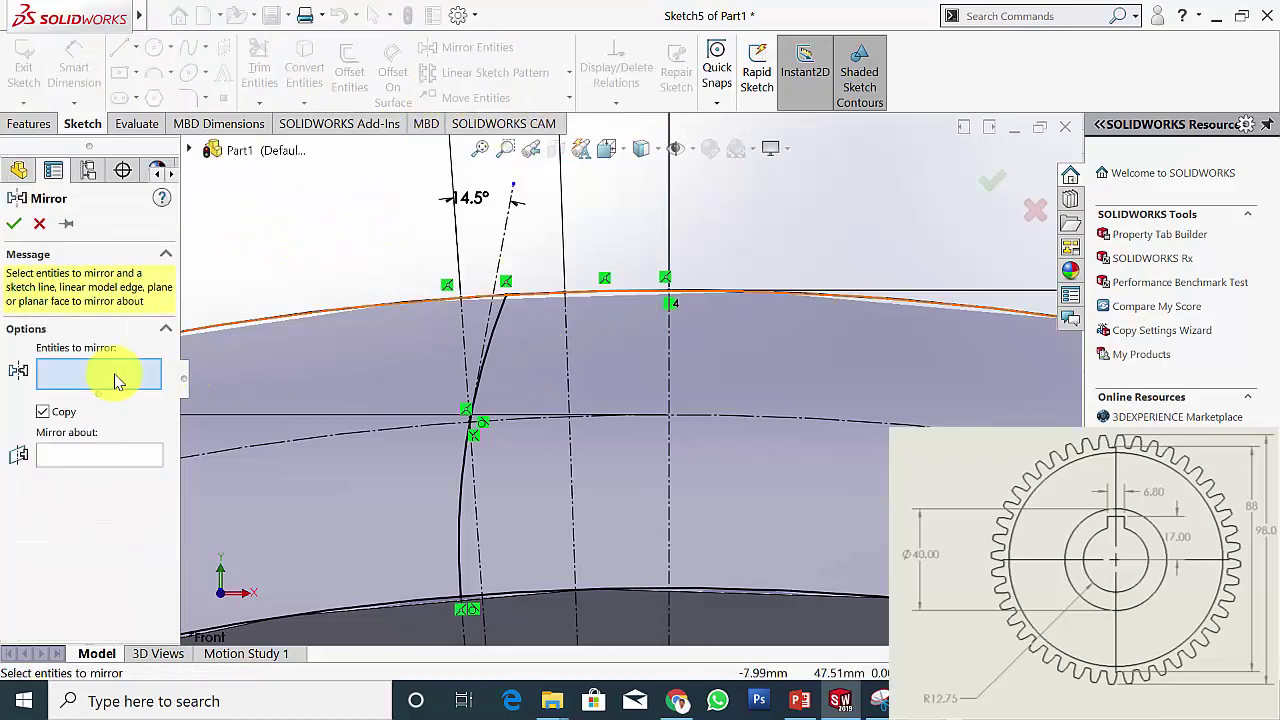
click(500, 340)
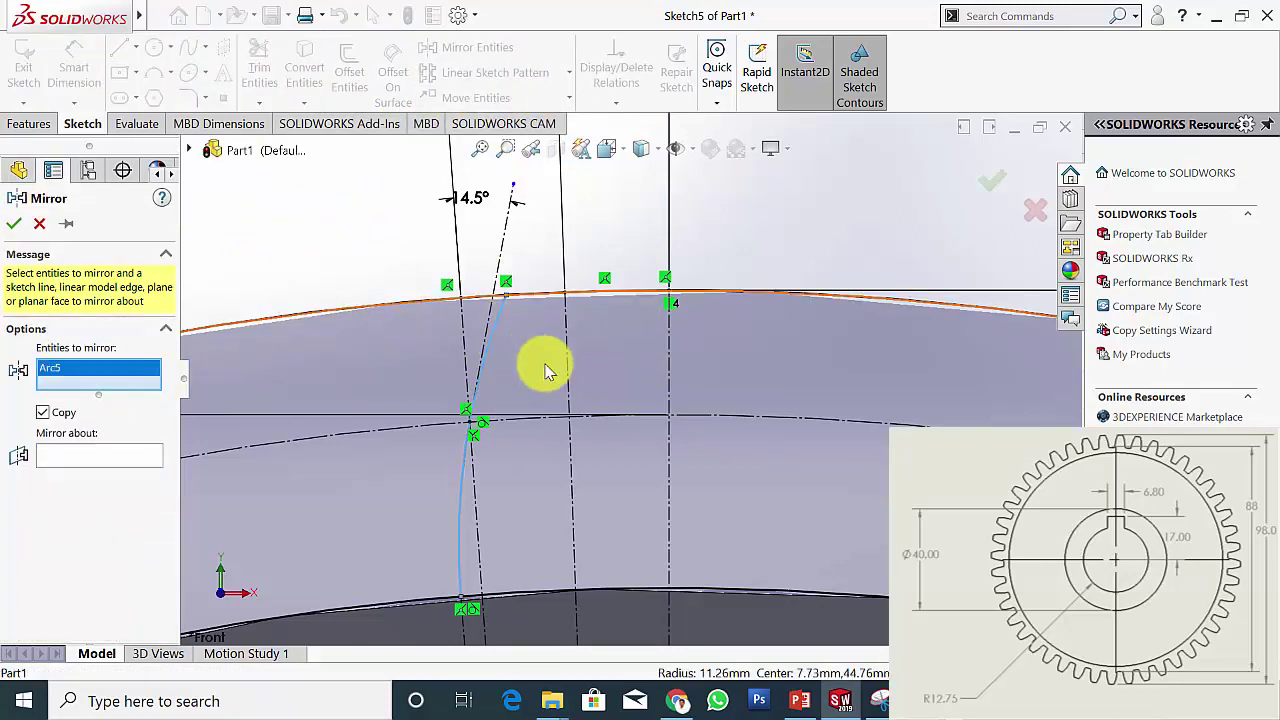
click(96, 462)
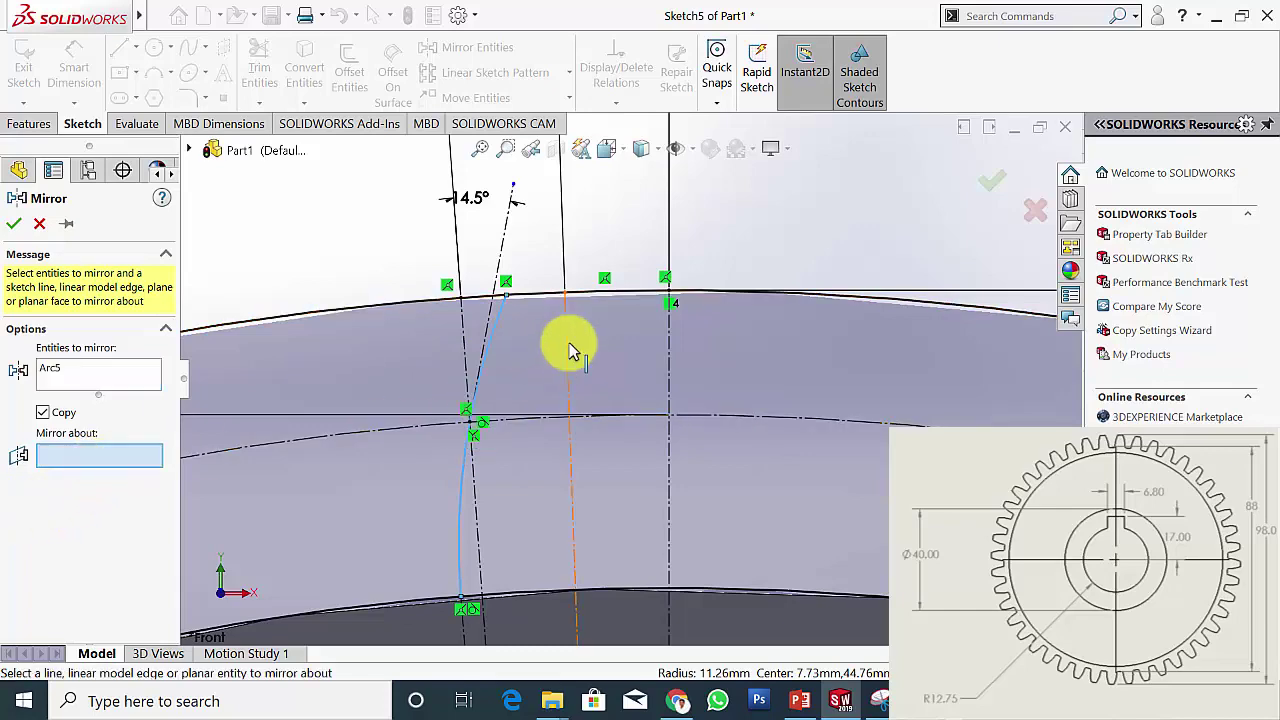
click(570, 348)
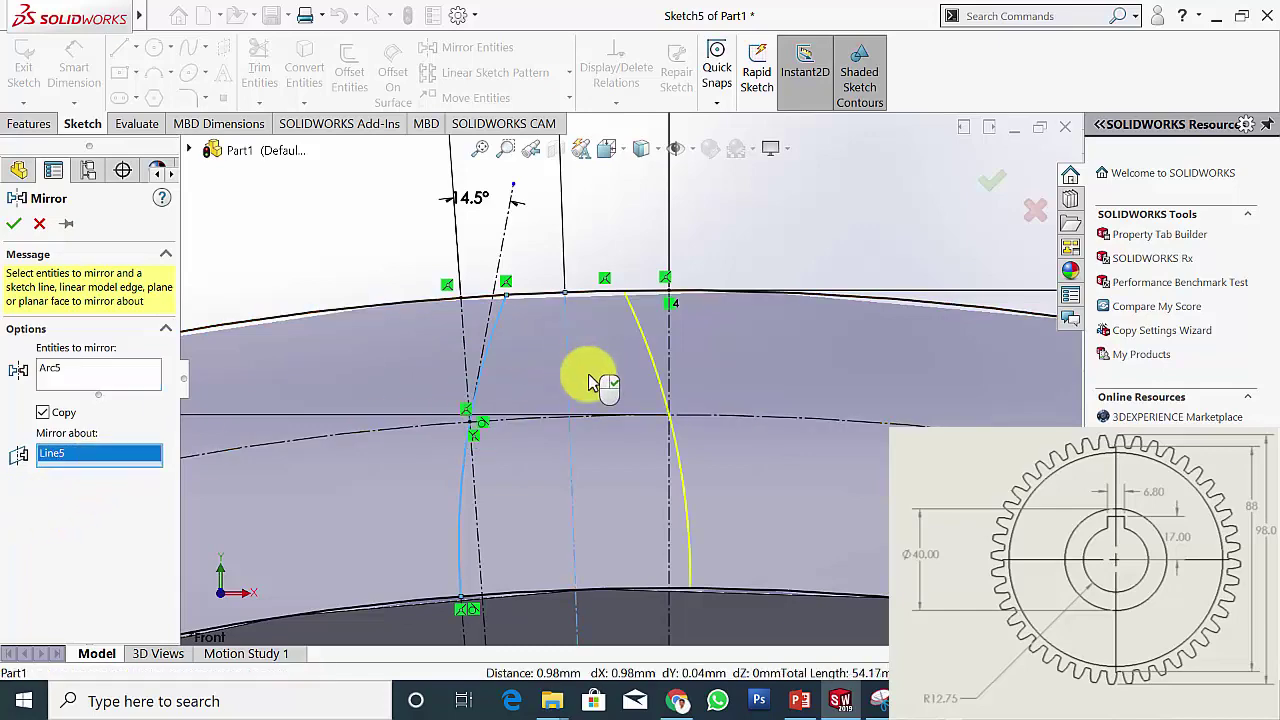
click(14, 224)
scroll(614, 357, up, 3)
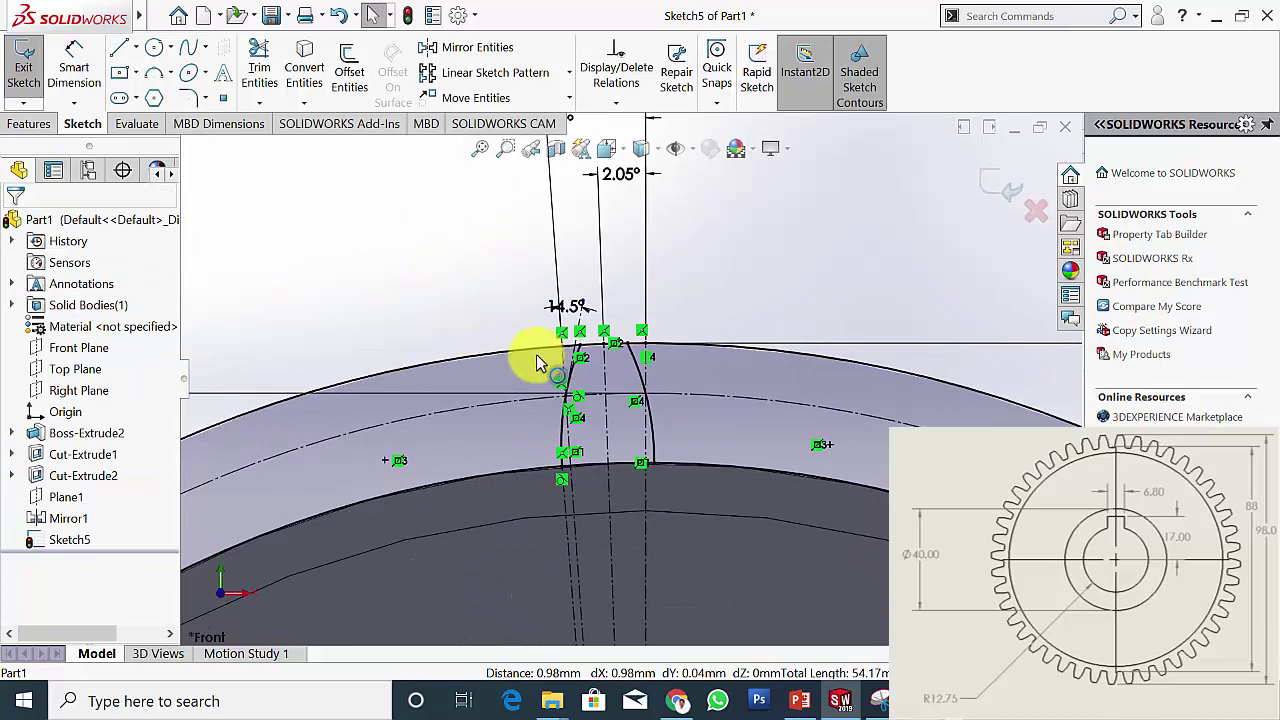
Power-trim the excess outer-circle and arc segments, leaving a closed tooth outline
click(259, 60)
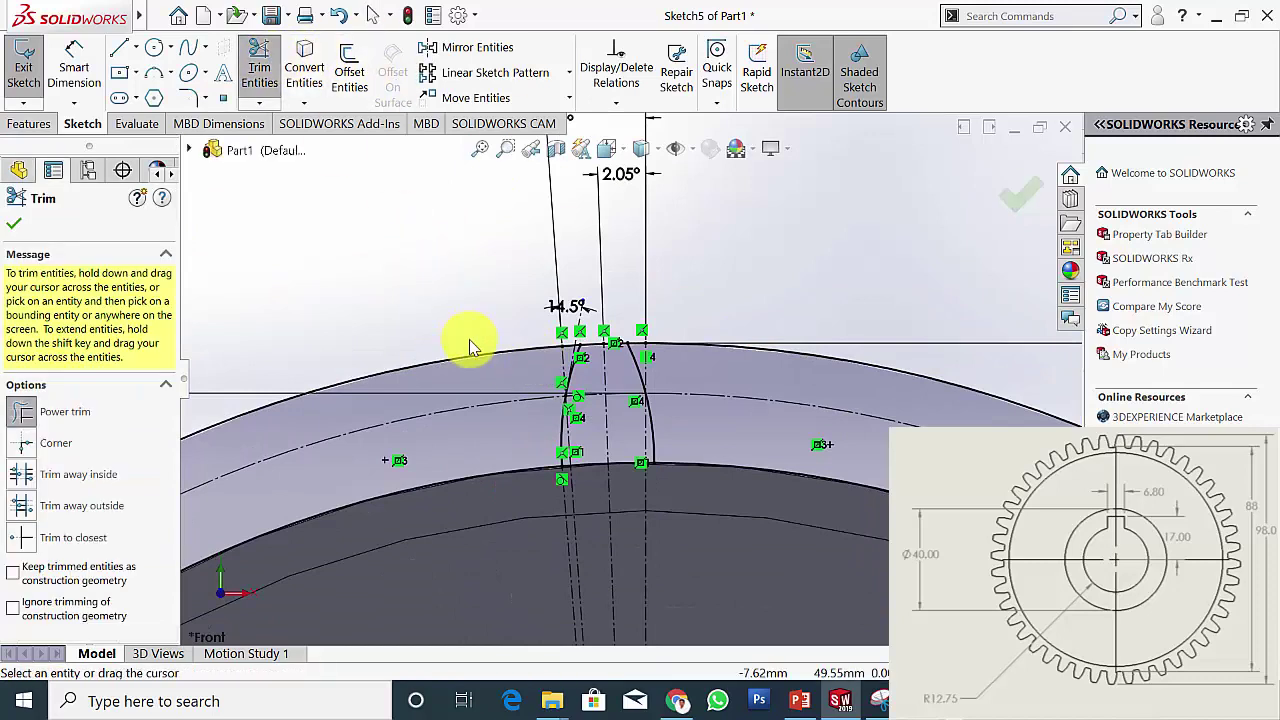
drag(469, 339, 483, 370)
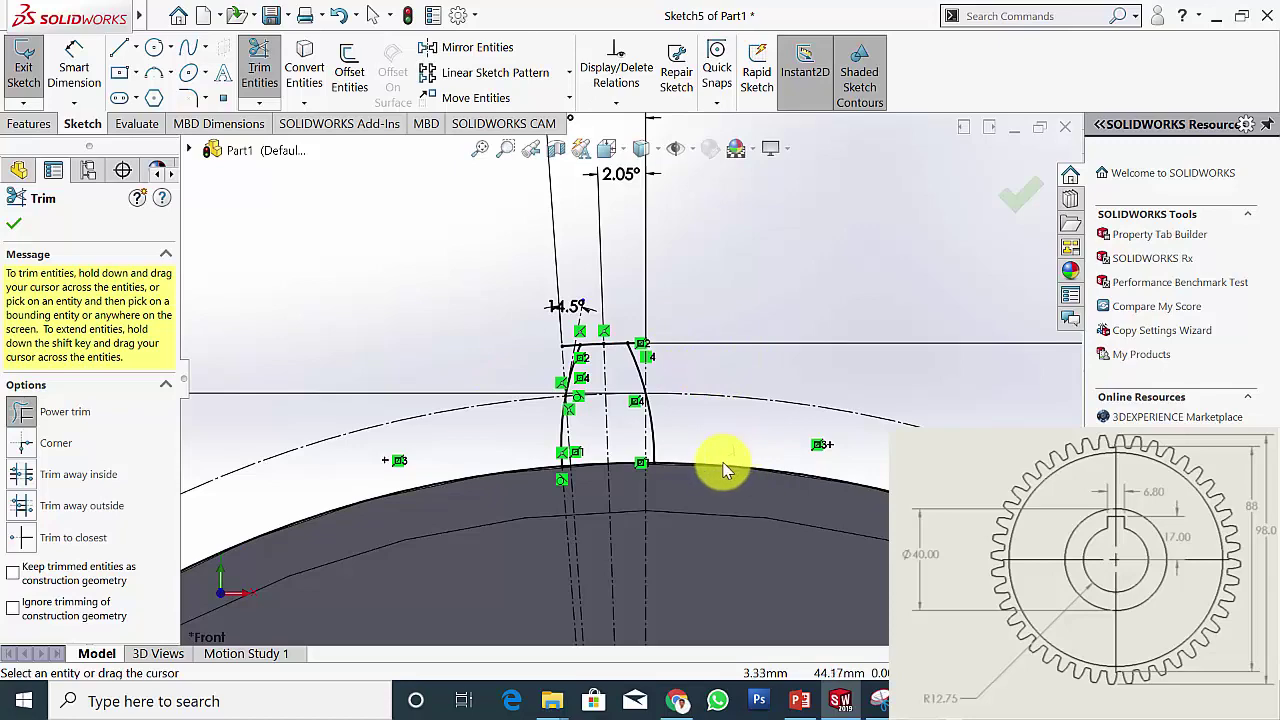
scroll(600, 394, down, 3)
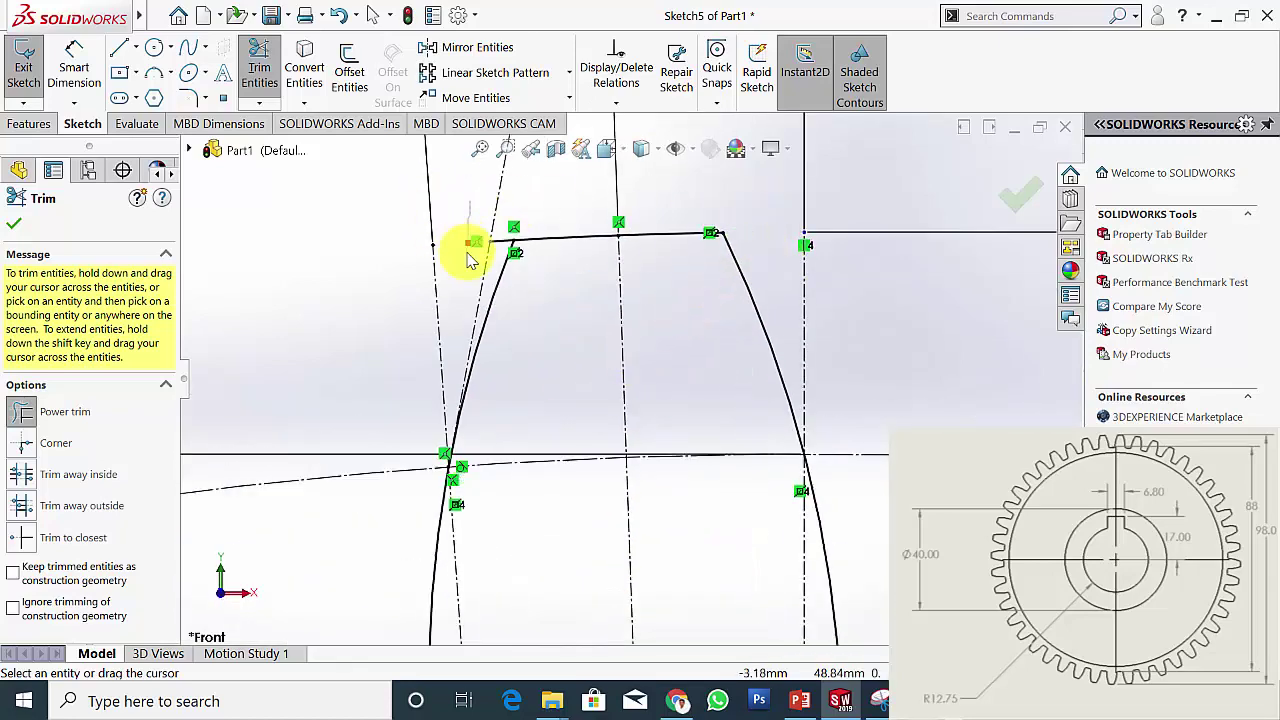
scroll(500, 234, down, 2)
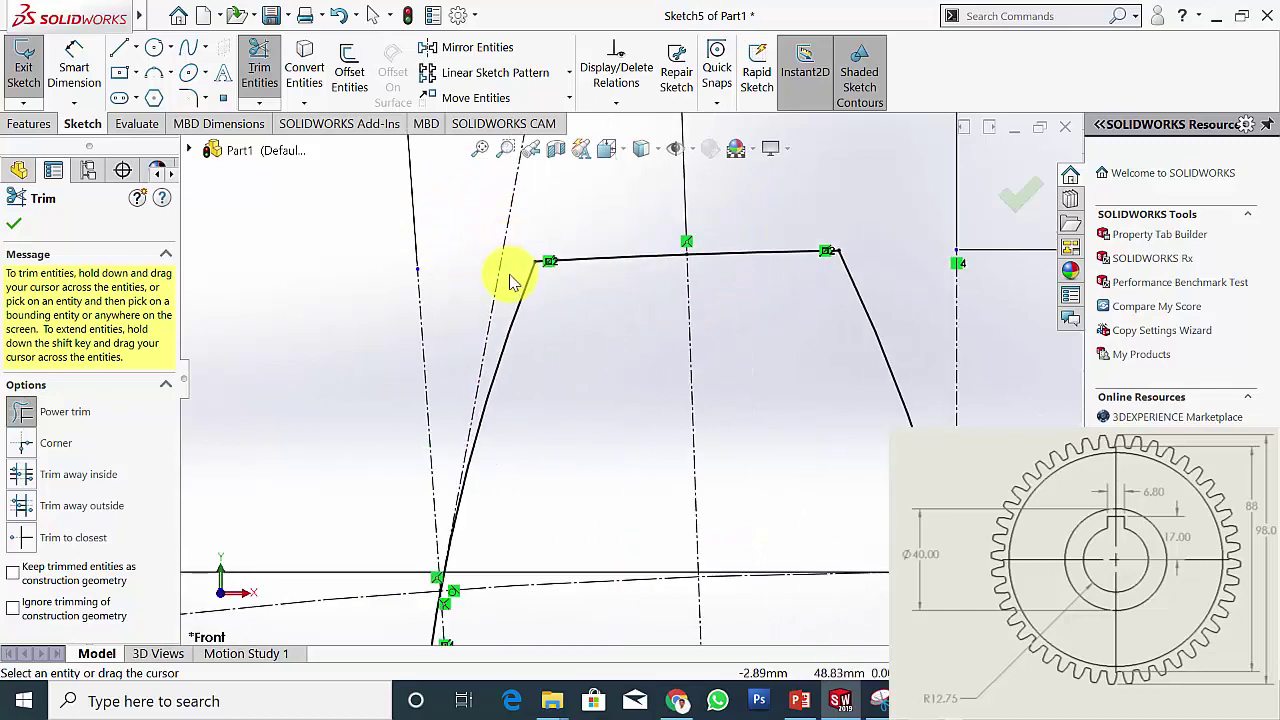
scroll(657, 357, up, 3)
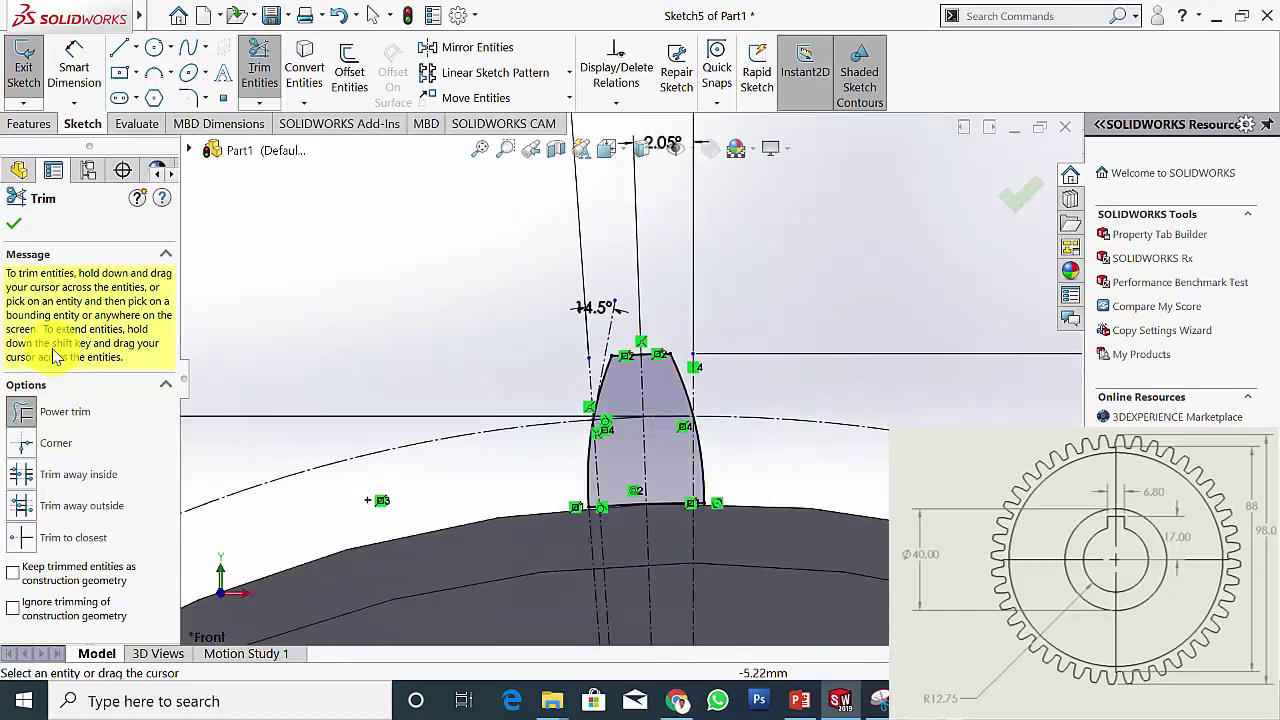
click(13, 224)
scroll(429, 378, up, 3)
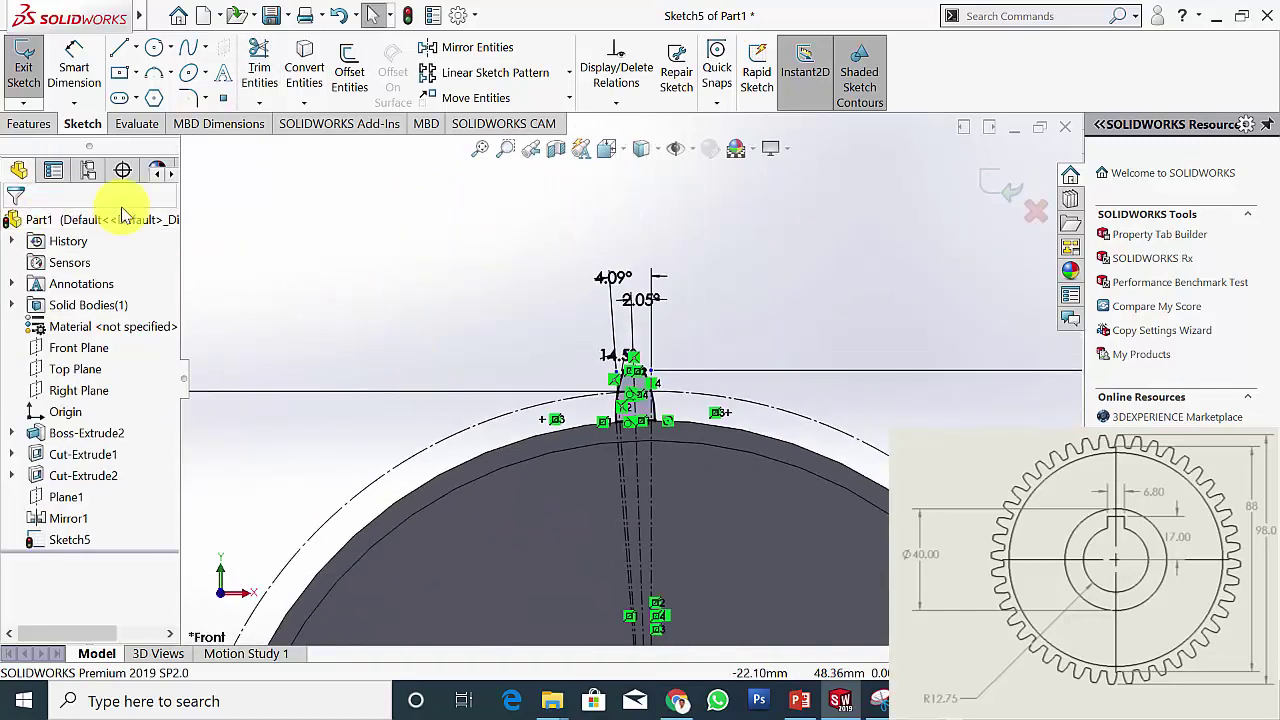
Extrude the tooth profile Up To Surface, ending at the selected disc face
click(26, 123)
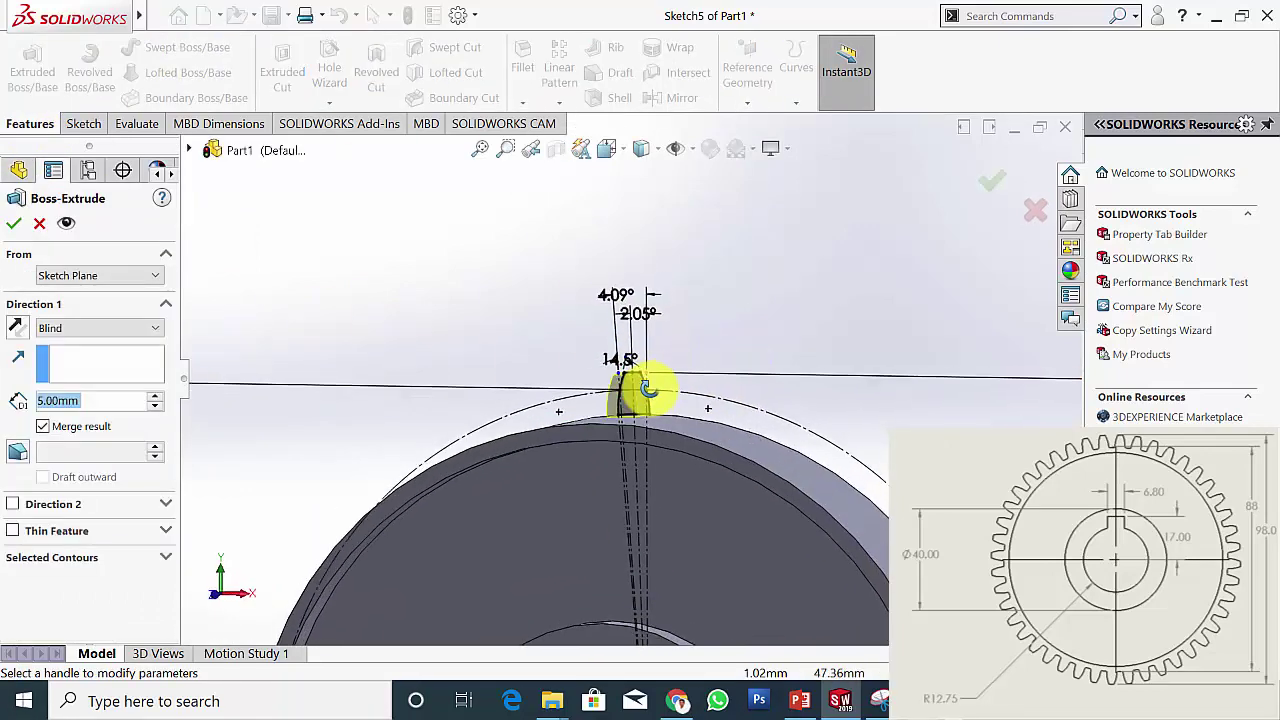
click(73, 333)
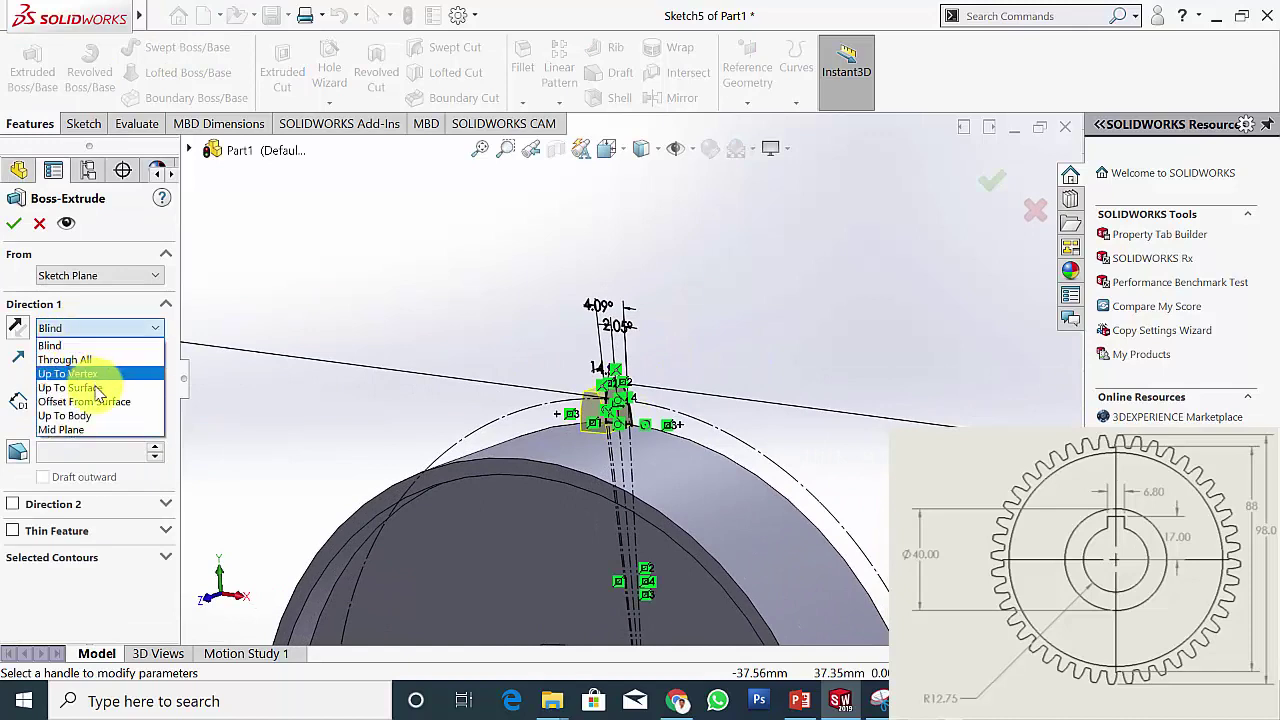
click(86, 384)
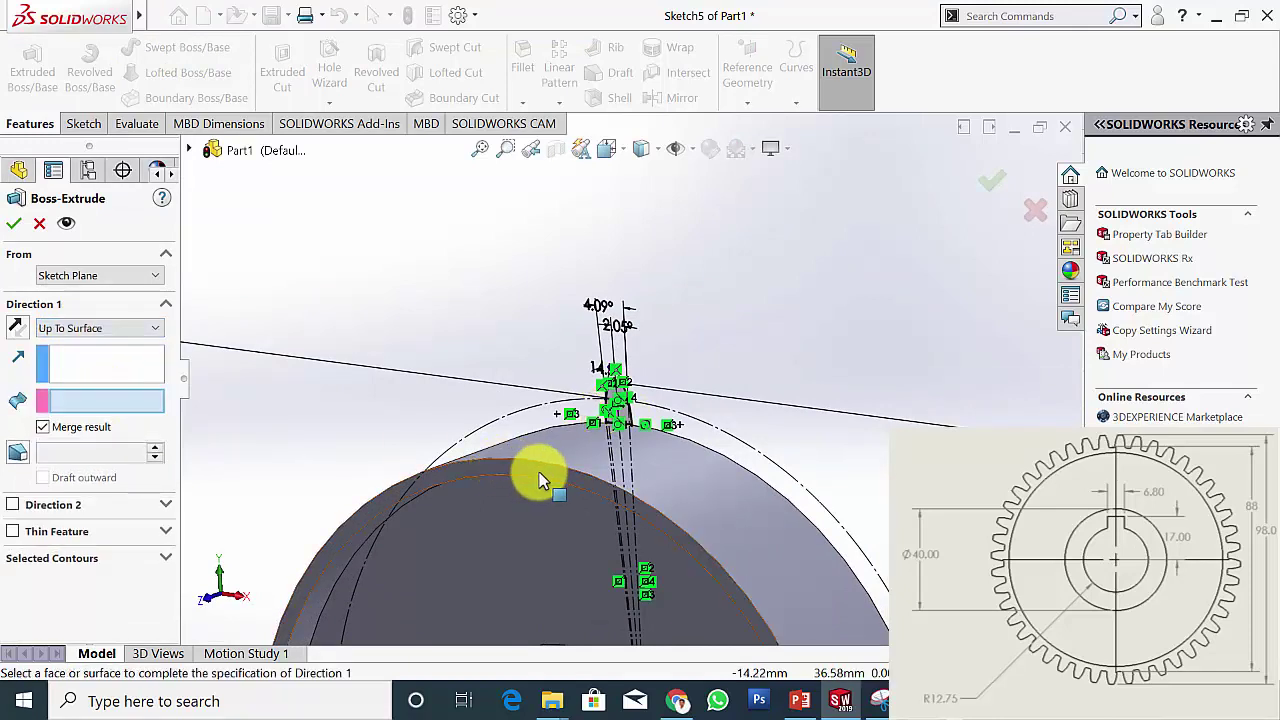
click(539, 477)
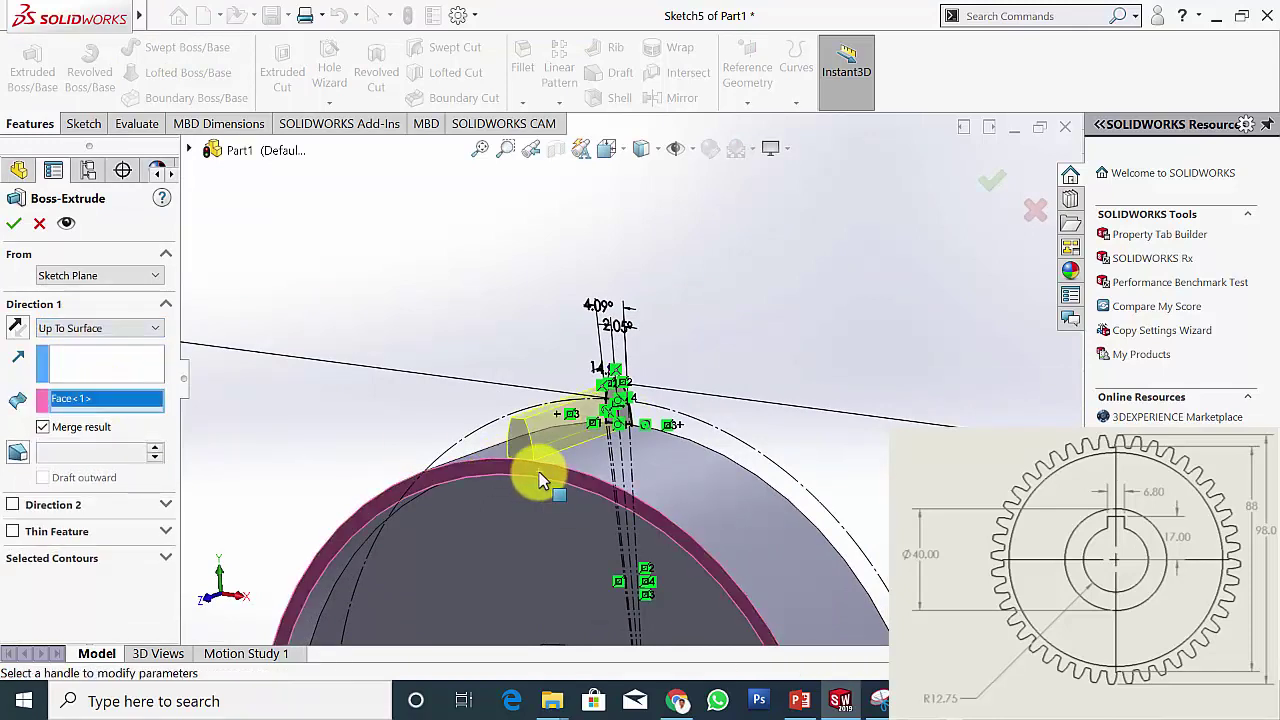
click(14, 226)
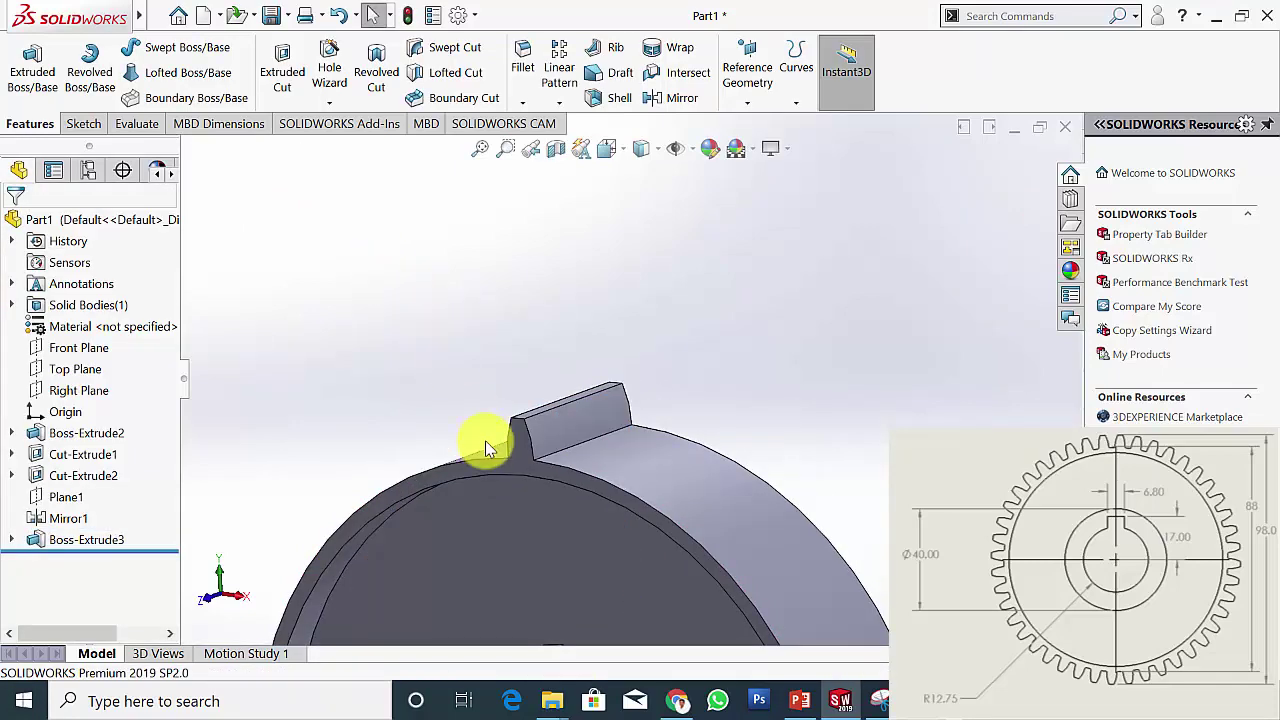
scroll(540, 445, up, 6)
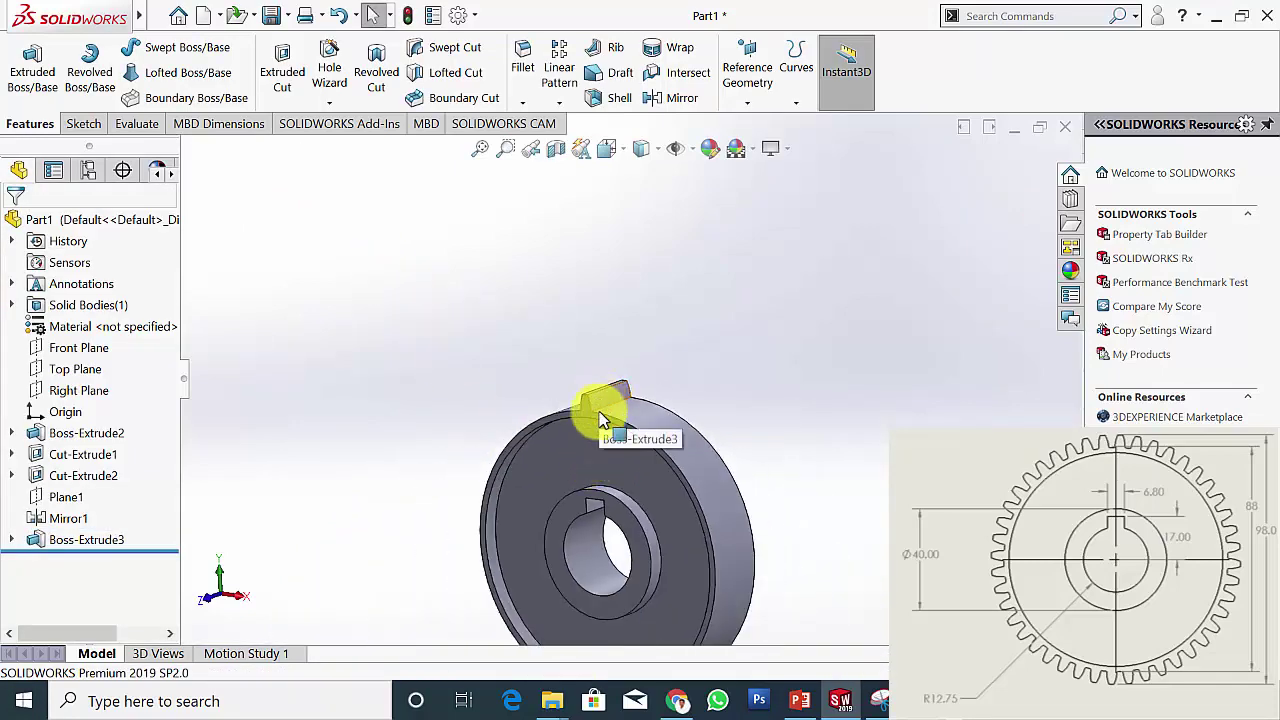
scroll(625, 450, down, 4)
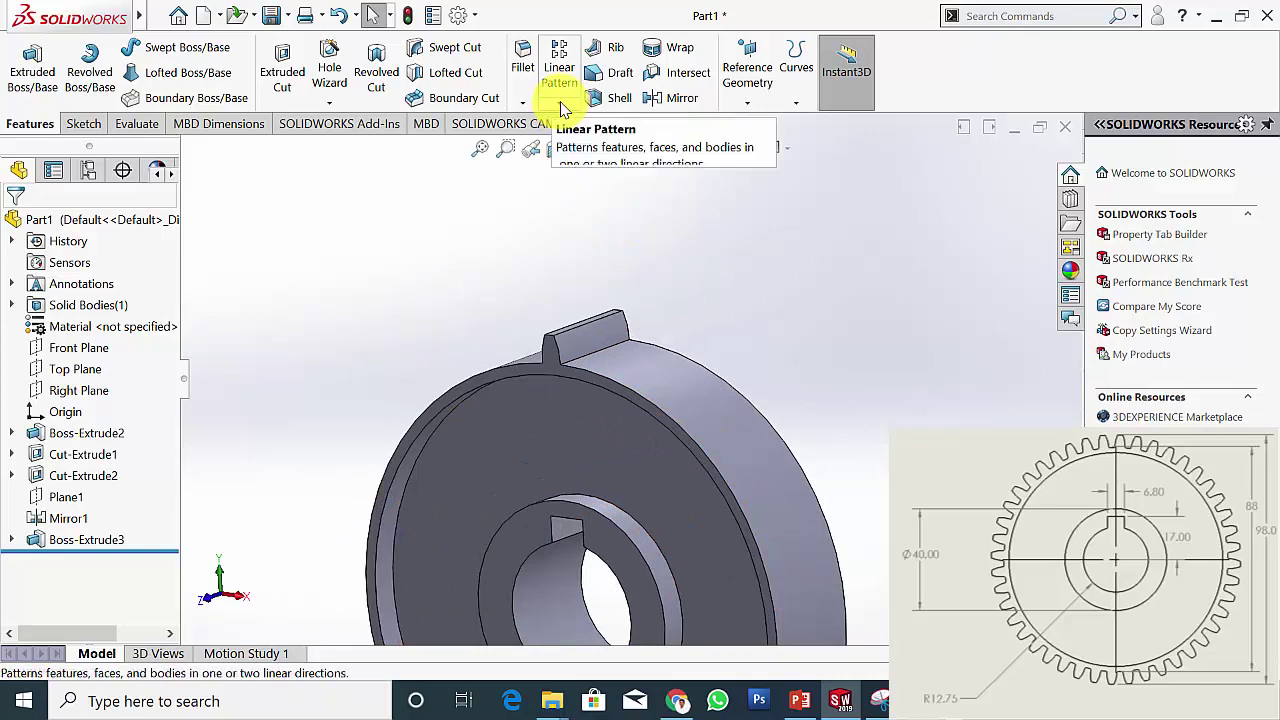
Circular-pattern Boss-Extrude3 about the disc edge: 44 equal instances over 360°, then fit the view
click(560, 103)
click(588, 152)
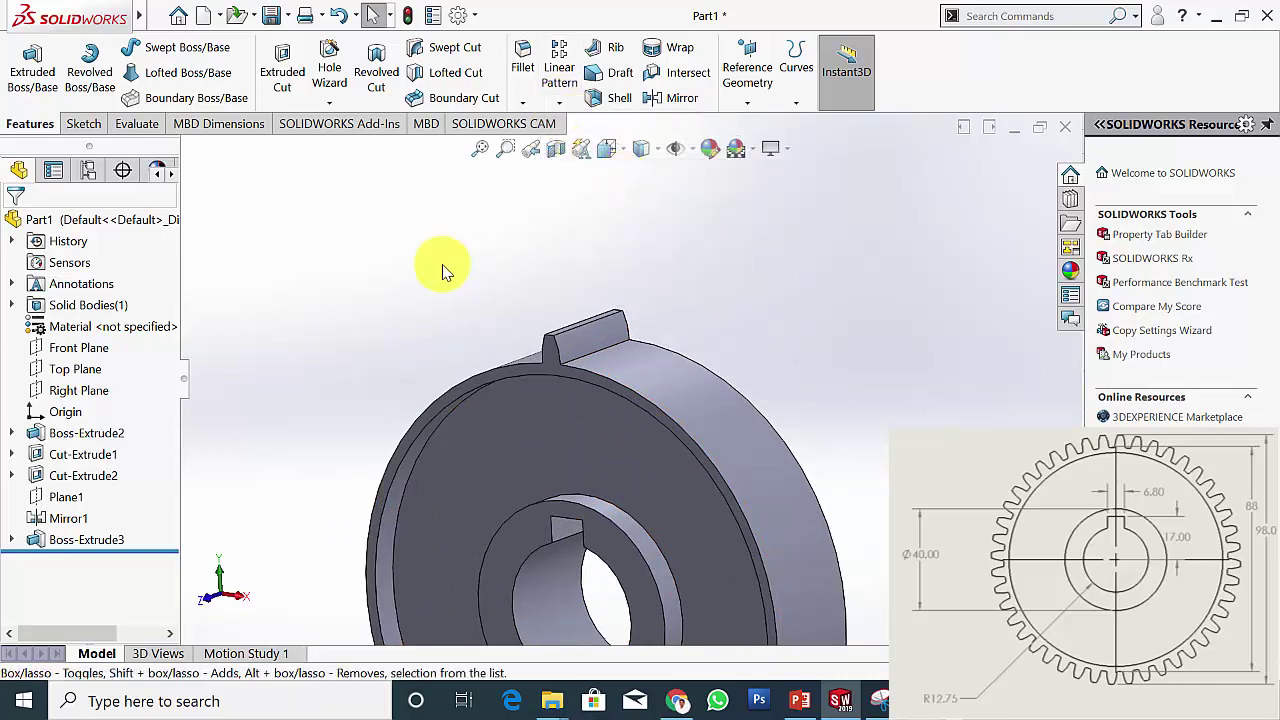
click(77, 283)
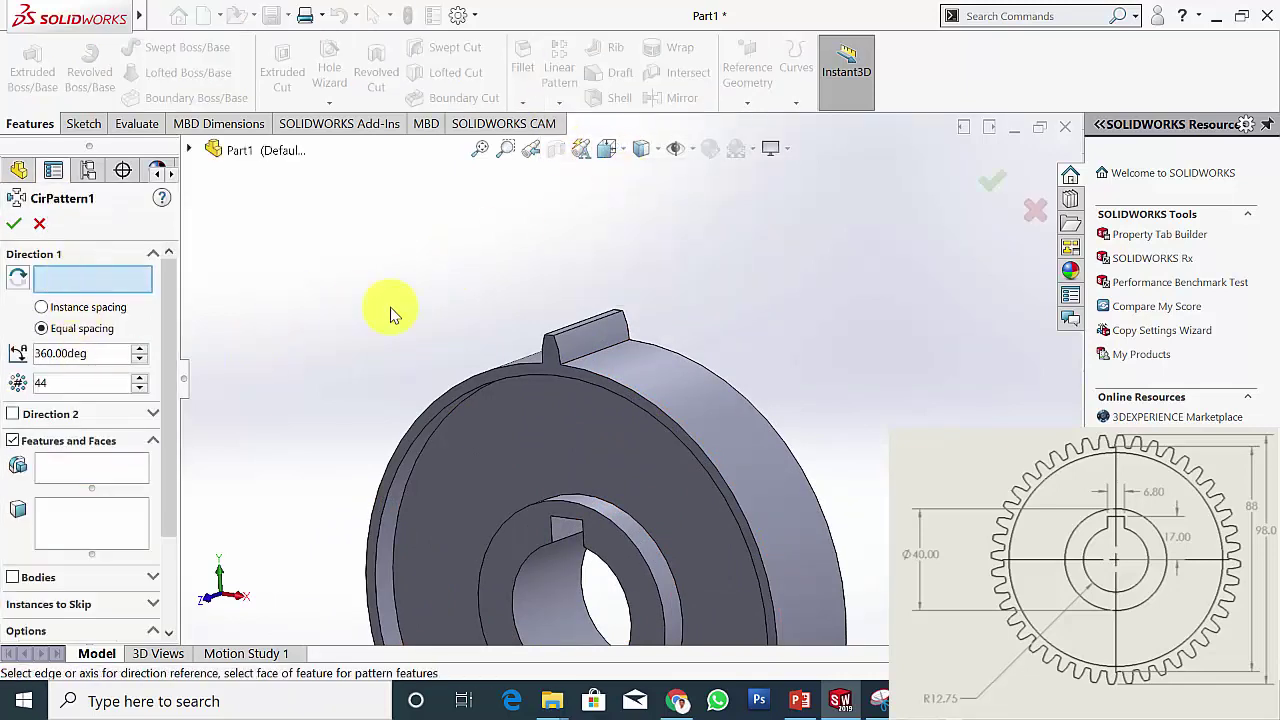
click(640, 400)
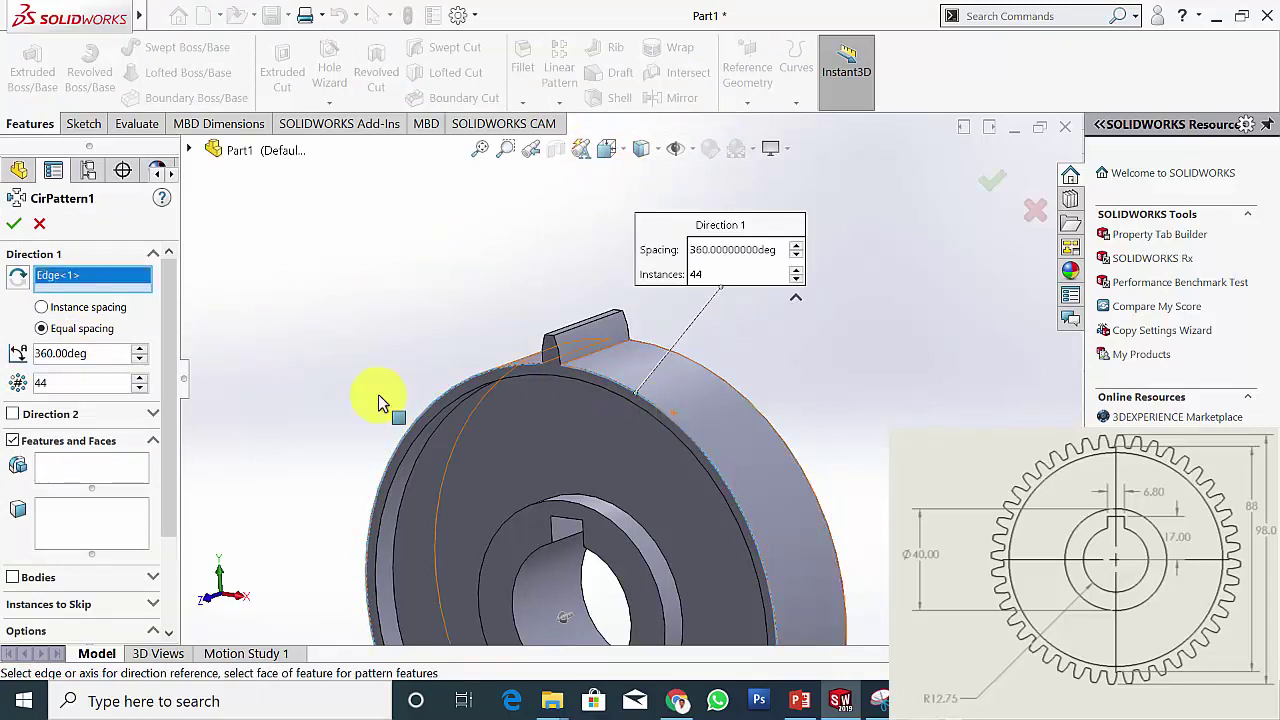
click(81, 475)
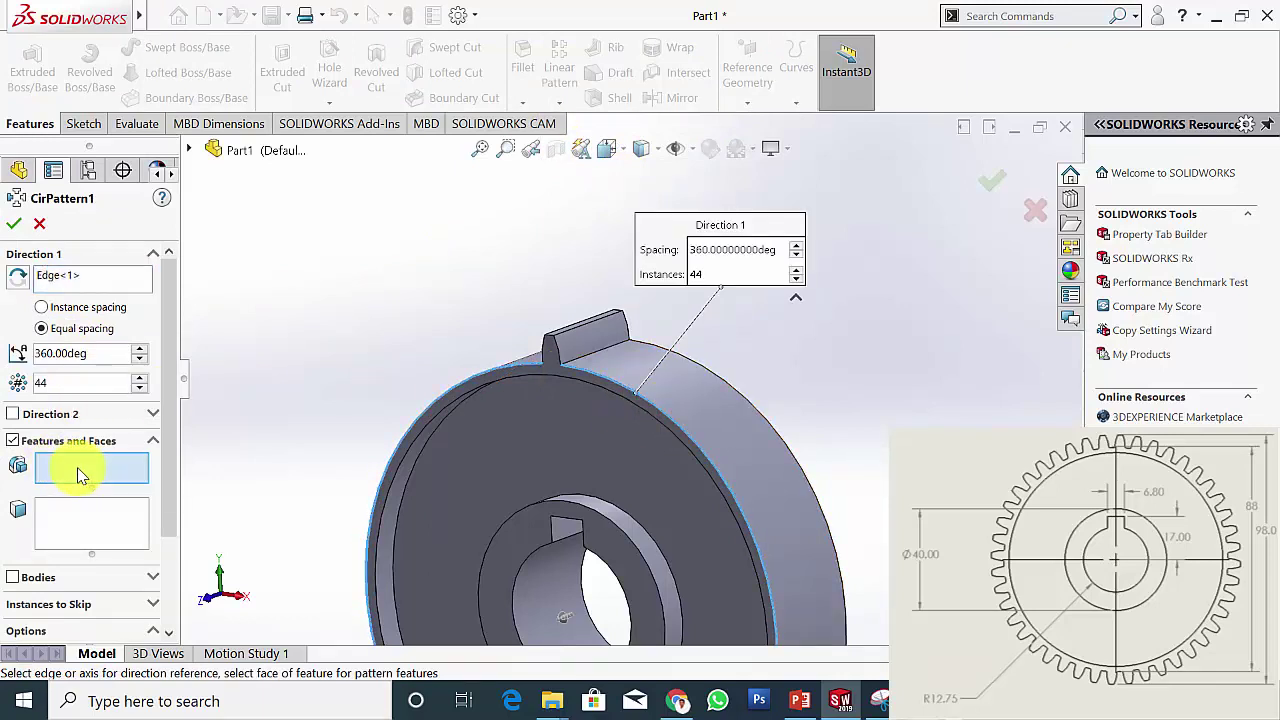
click(189, 150)
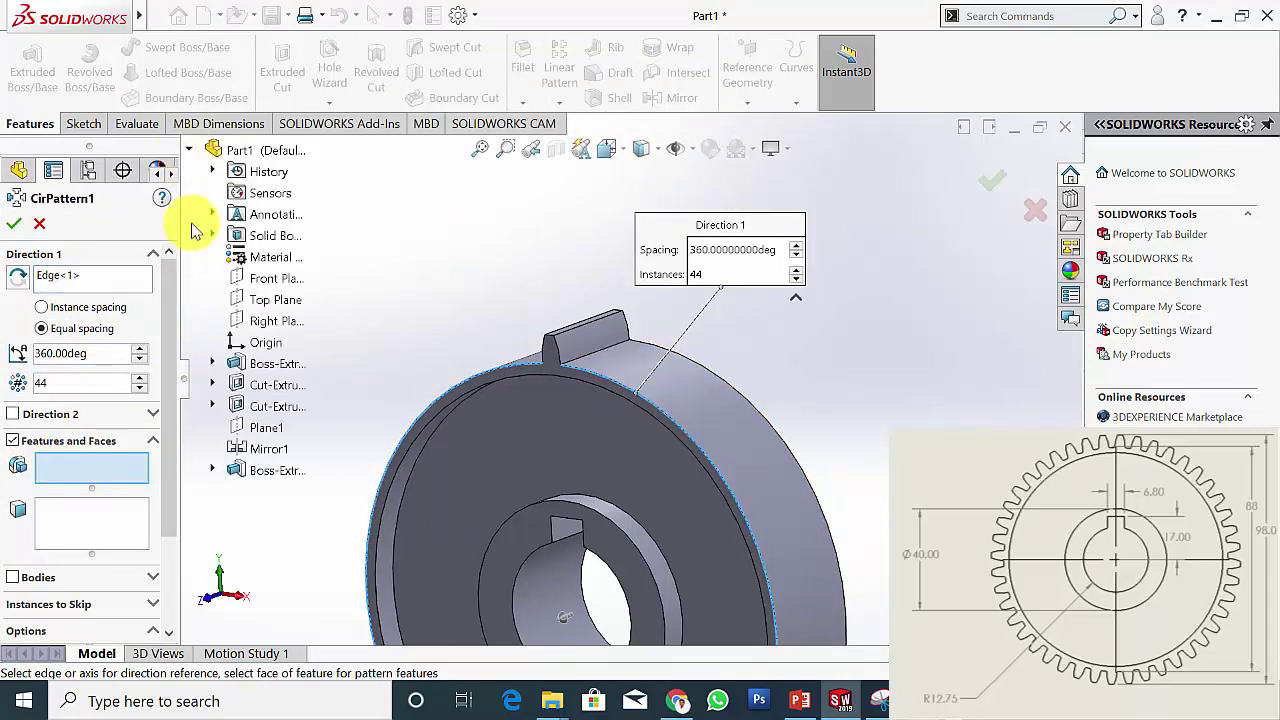
click(278, 471)
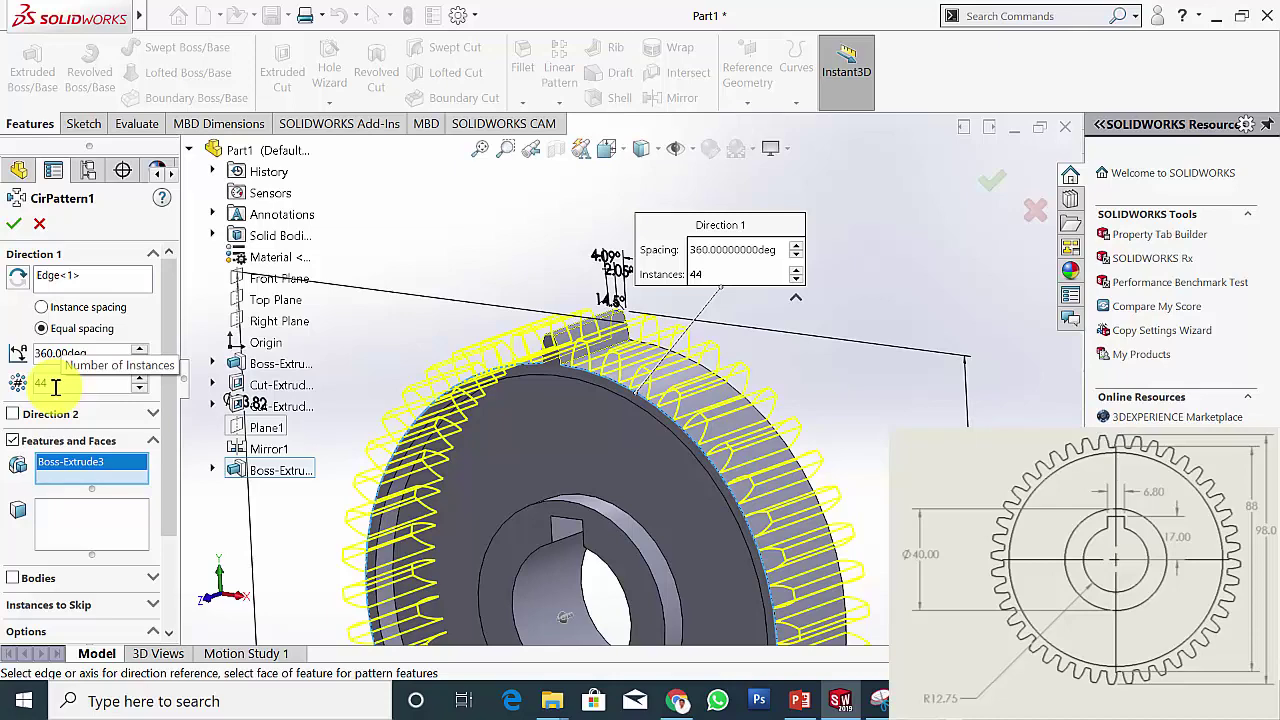
click(15, 226)
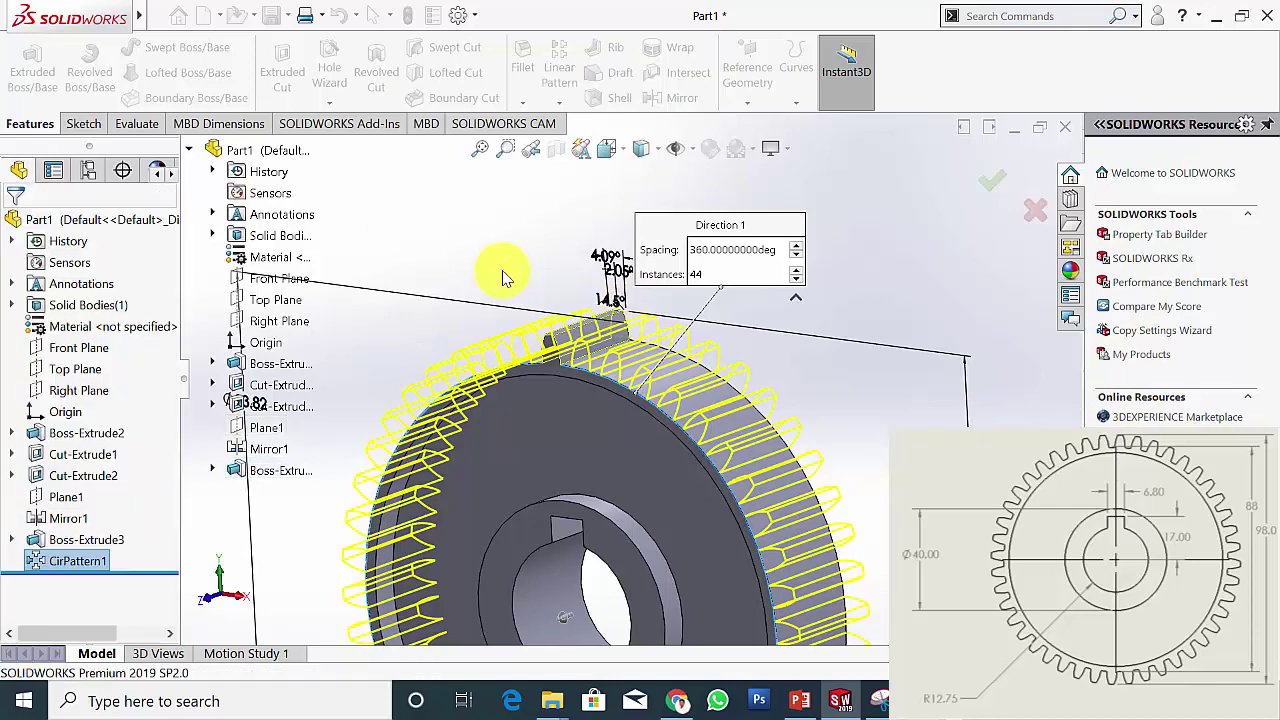
key(f)
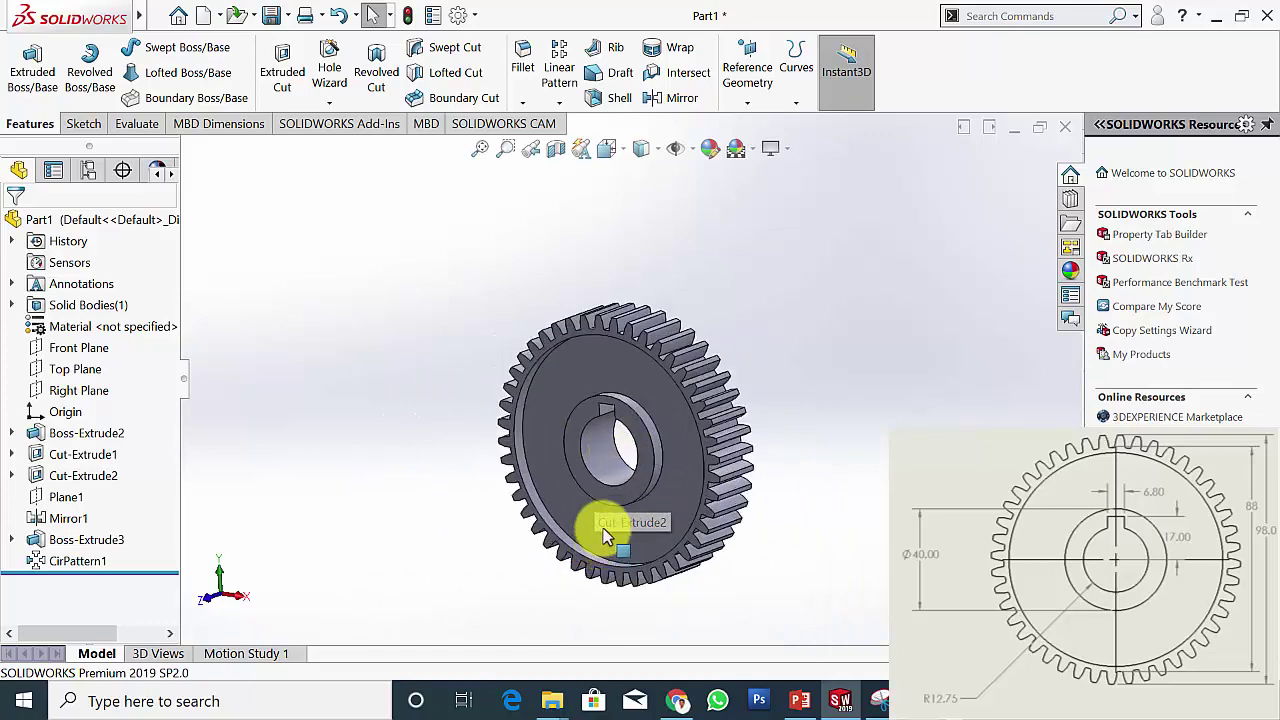